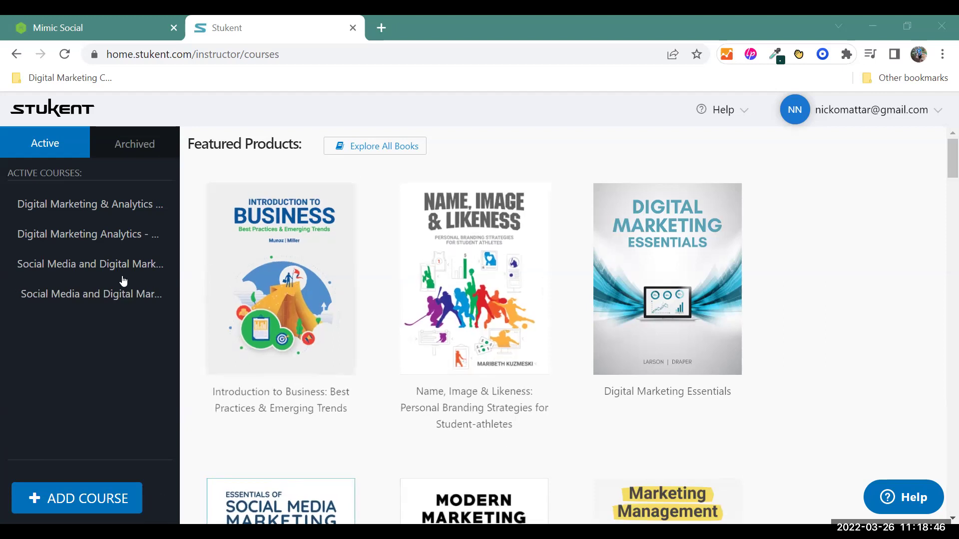
scroll(582, 288, down, 1)
scroll(582, 288, down, 10)
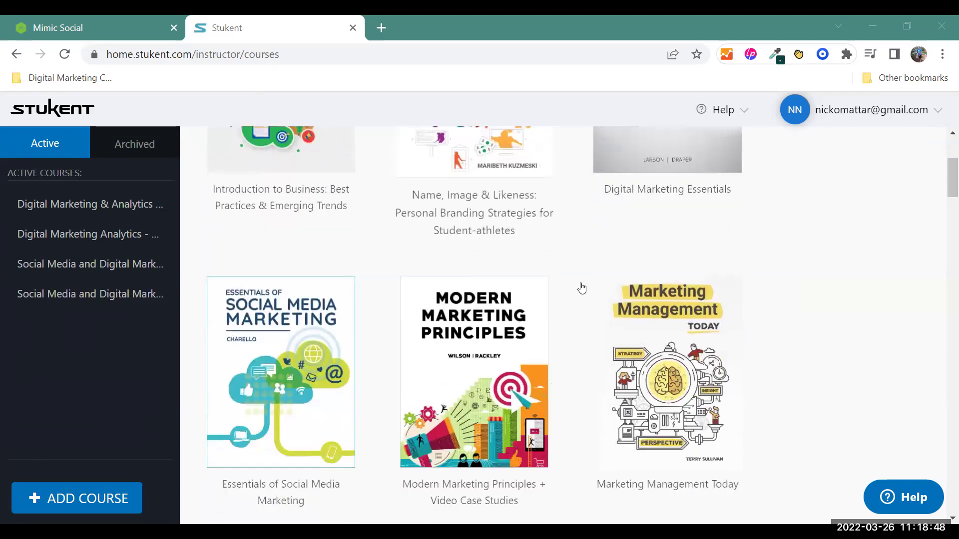
scroll(492, 320, down, 10)
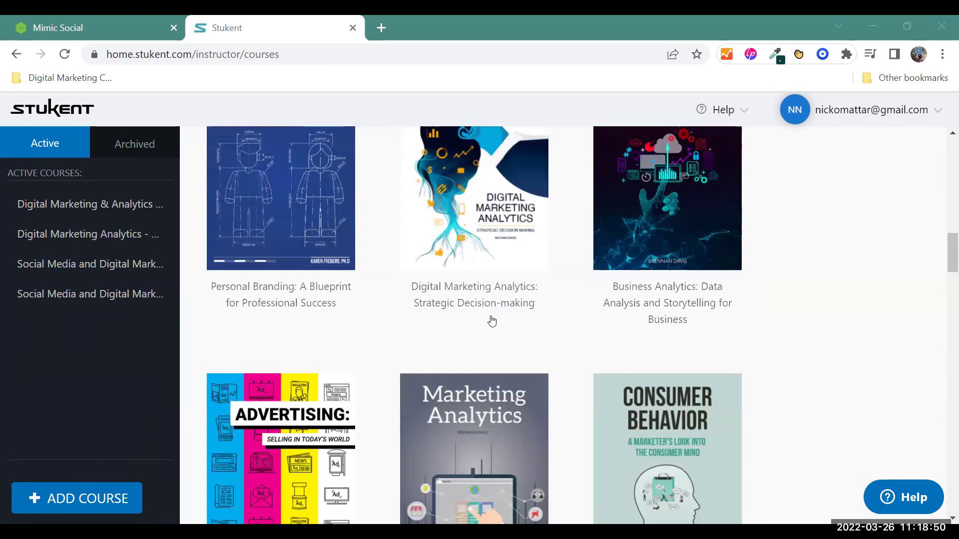
scroll(491, 320, down, 12)
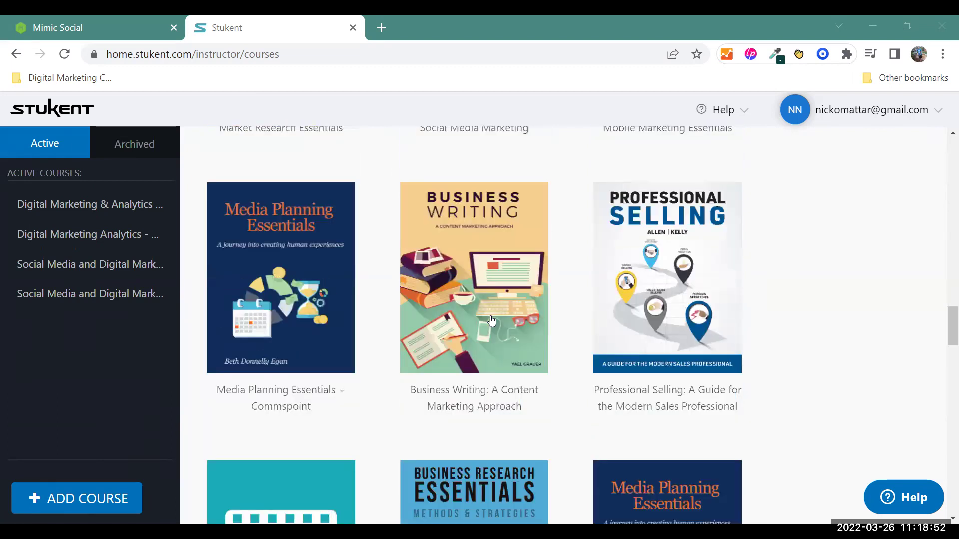
scroll(372, 338, down, 10)
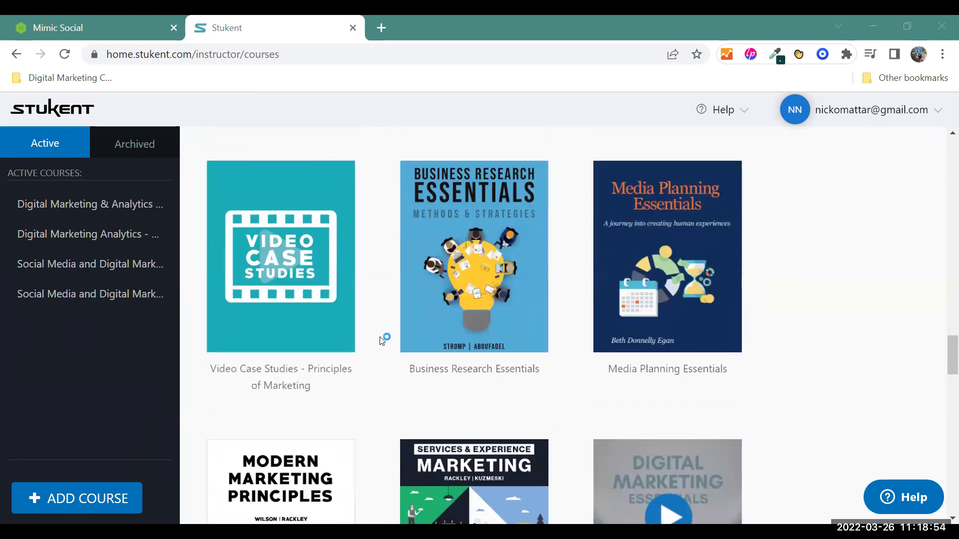
scroll(382, 340, up, 20)
scroll(382, 339, up, 20)
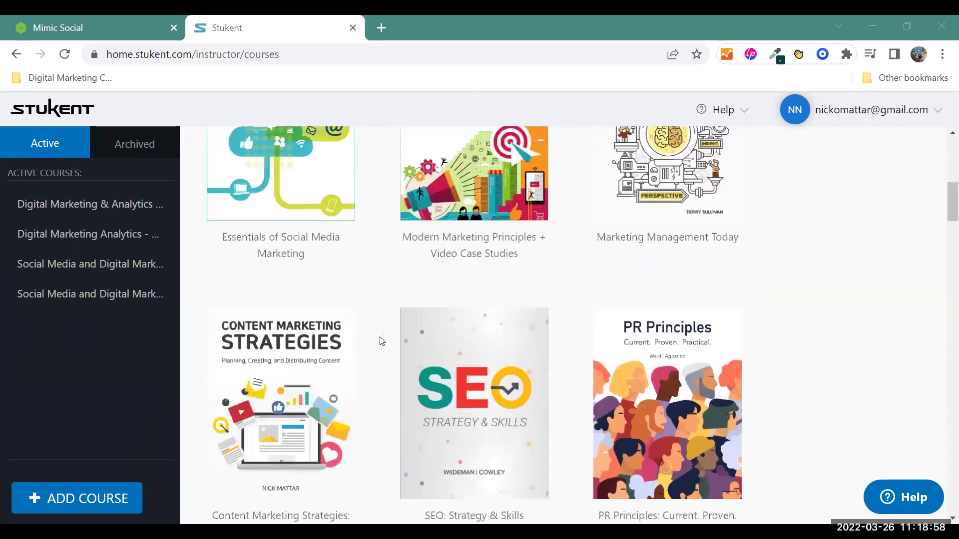
scroll(785, 348, up, 2)
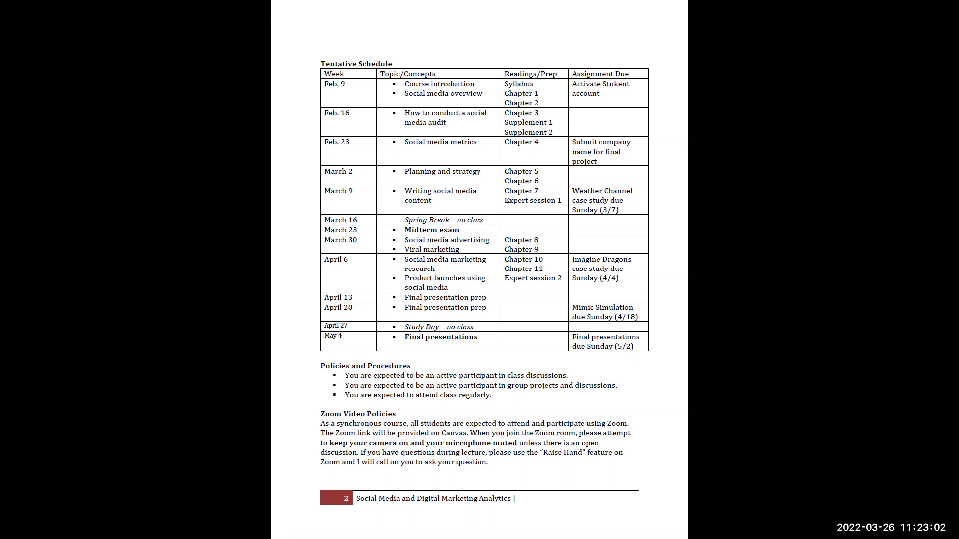
Leave the full-screen syllabus and browse the instructor textbook grid, from Essentials of Social Media Marketing onward
key(alt+Tab)
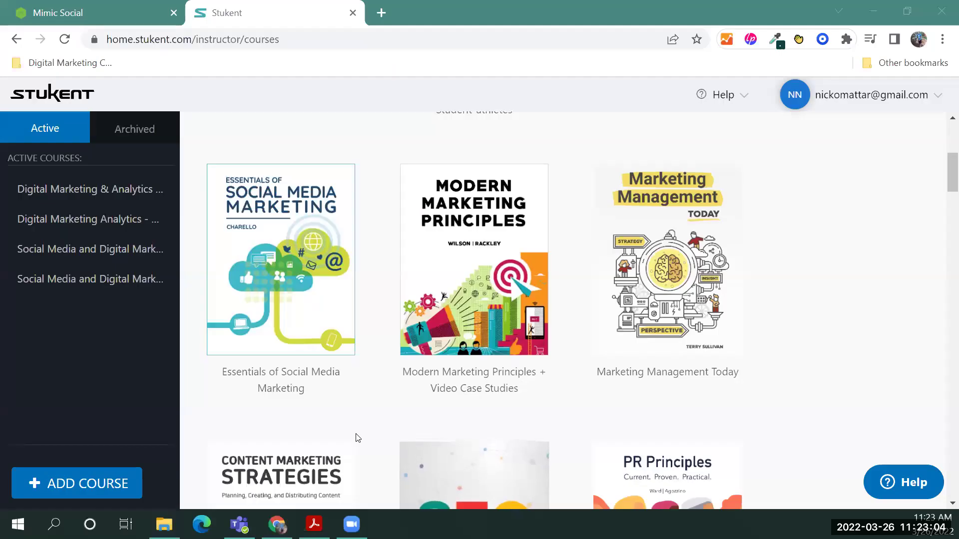
scroll(375, 272, down, 3)
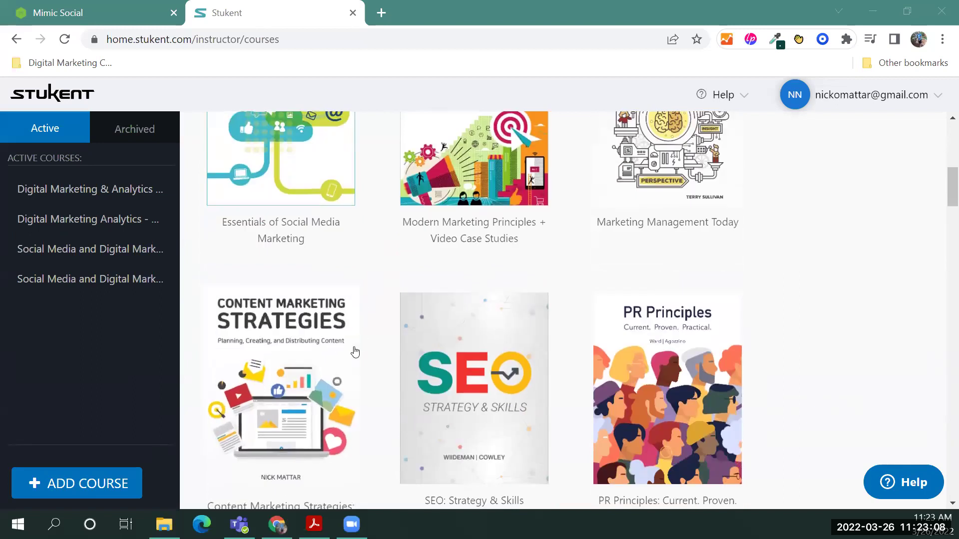
scroll(355, 352, down, 4)
scroll(355, 352, up, 7)
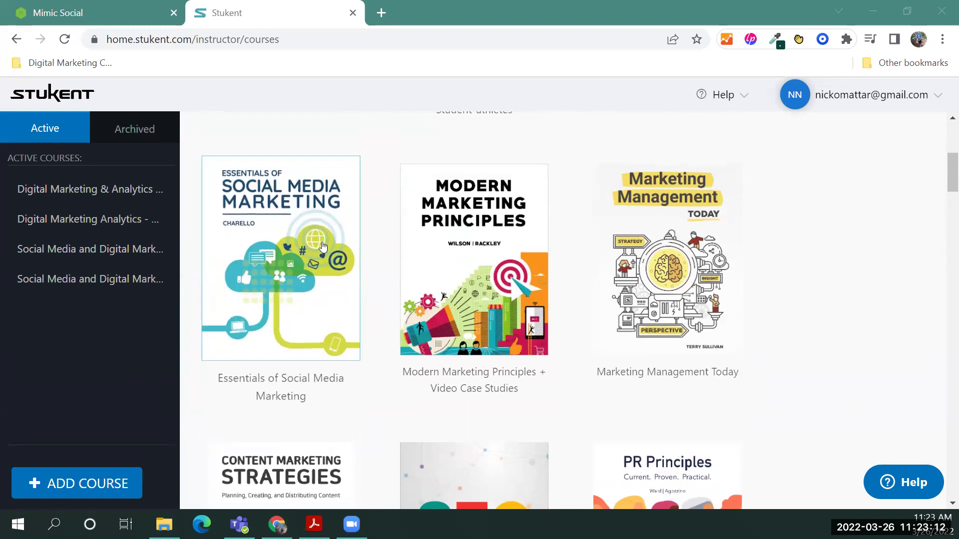
scroll(308, 247, down, 2)
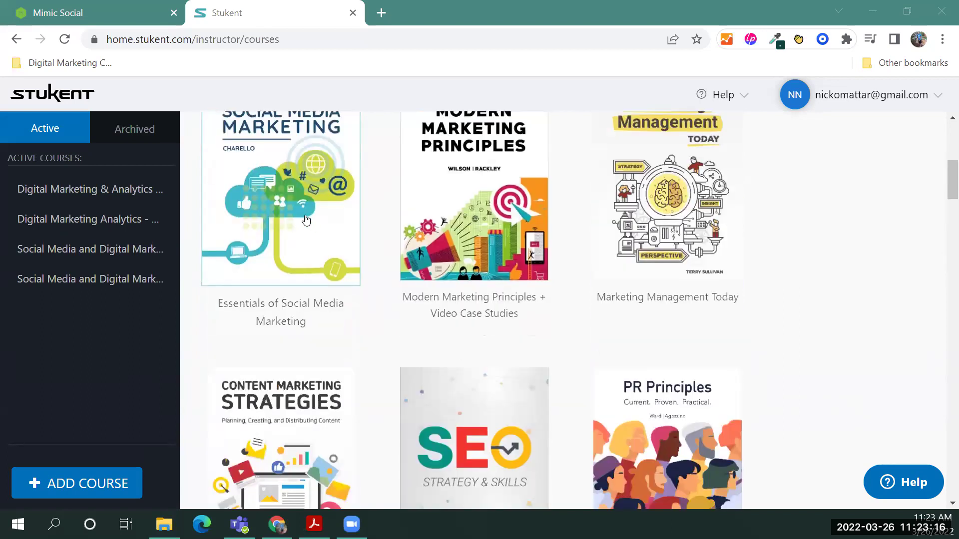
scroll(306, 220, down, 10)
scroll(306, 220, down, 10)
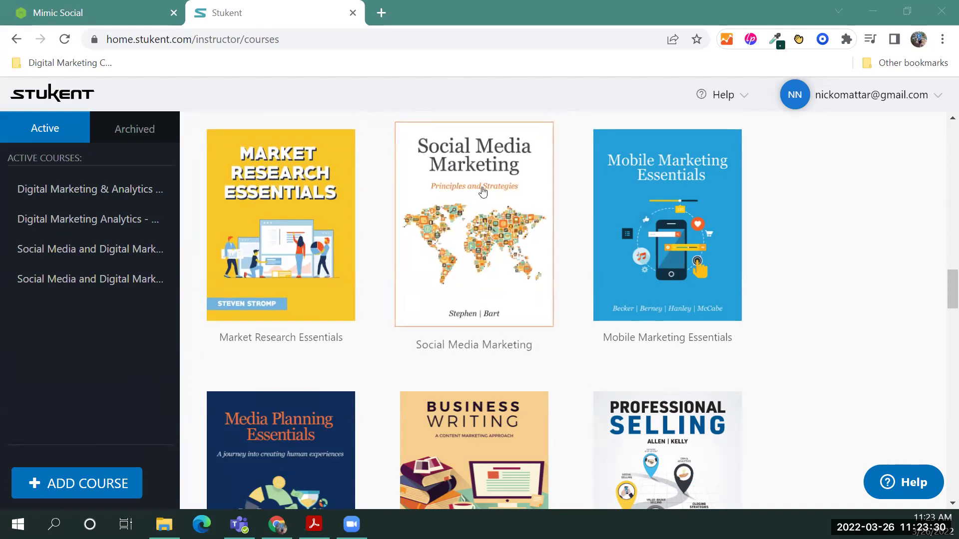
scroll(517, 244, up, 2)
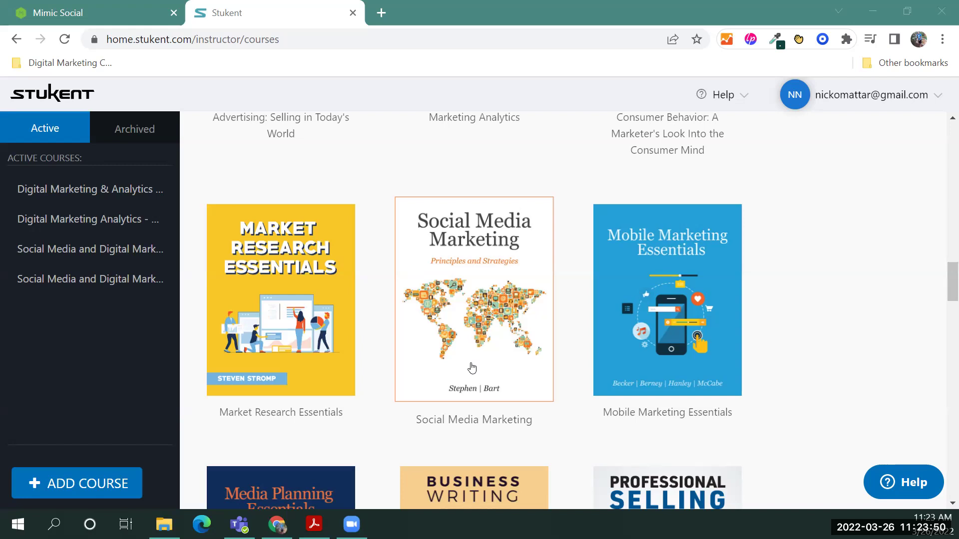
scroll(472, 368, up, 20)
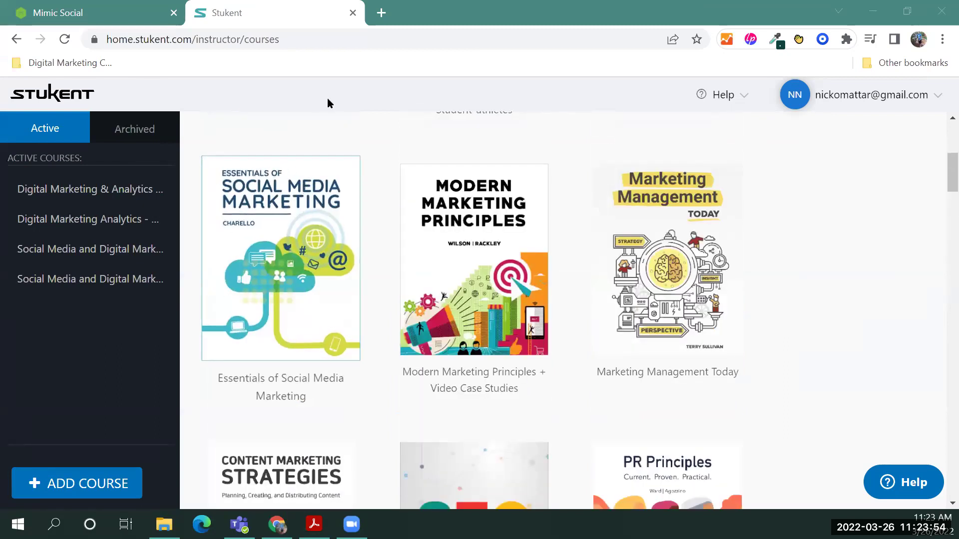
Scroll further through the catalog to Market Research Essentials, Mobile Marketing Essentials and Professional Selling
click(315, 179)
scroll(425, 215, down, 3)
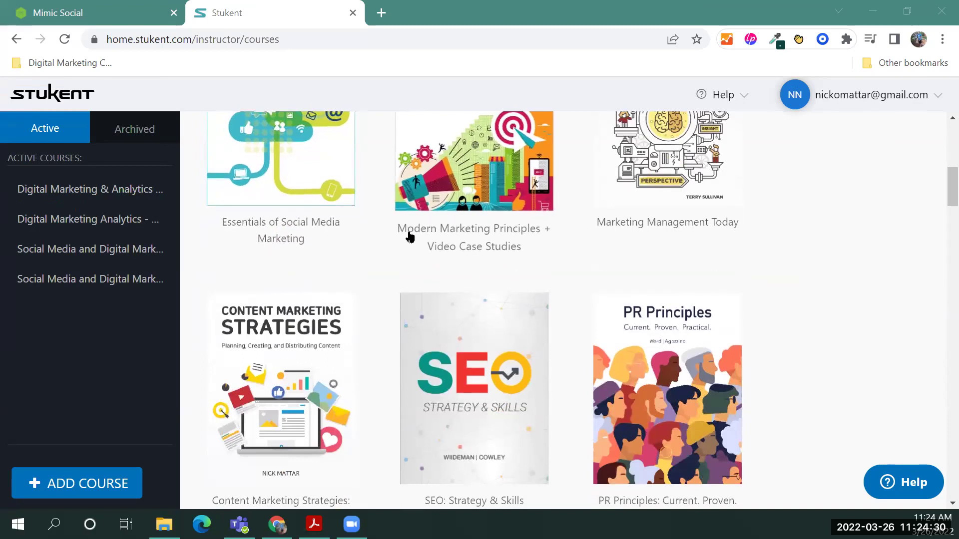
scroll(395, 255, down, 1)
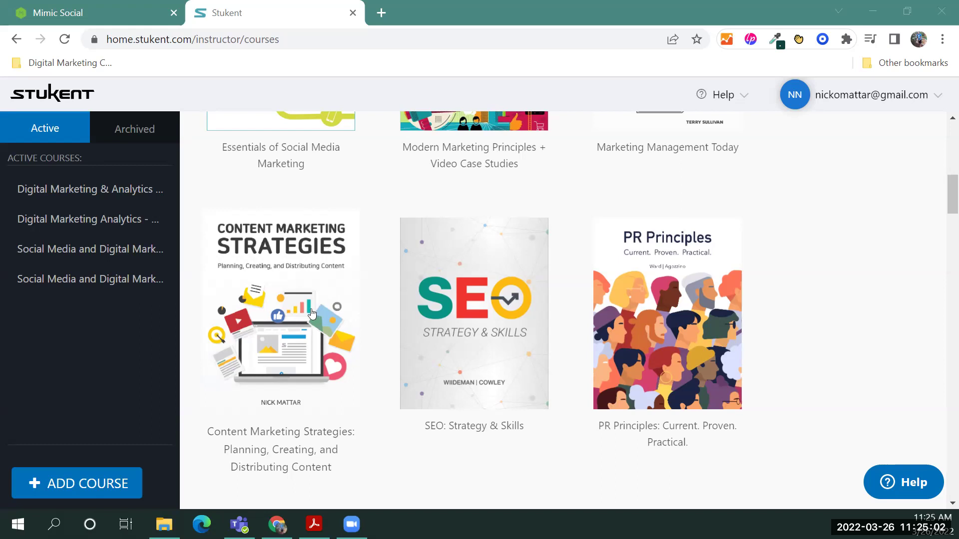
scroll(315, 323, down, 2)
scroll(315, 323, down, 18)
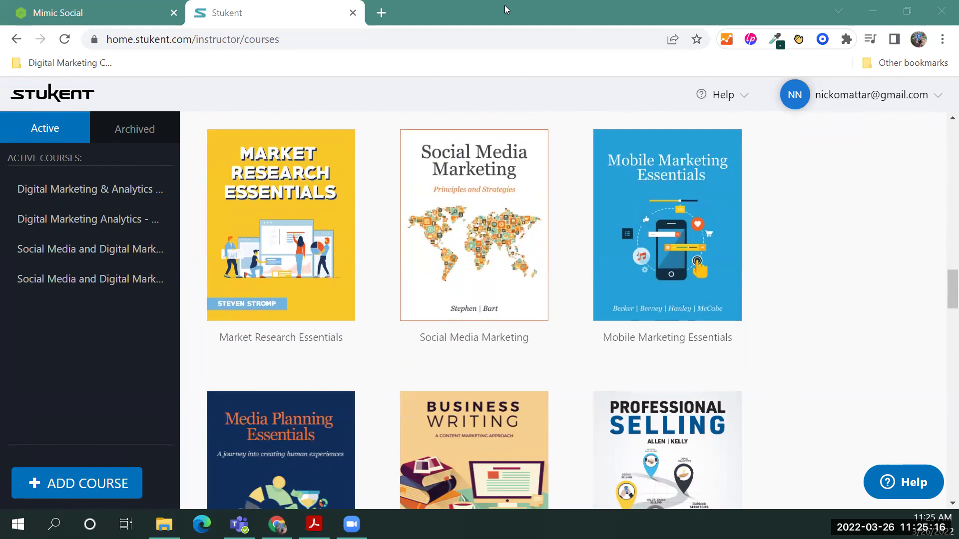
Switch to the Mimic Social tab showing Buhi Supply Co.'s Round 1 Executive Summary
key(ctrl+shift+Tab)
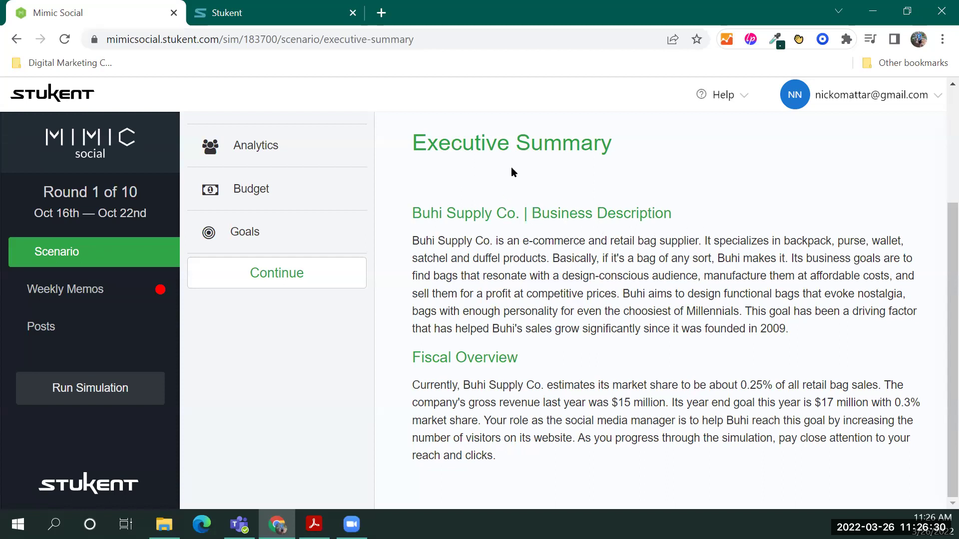
Pass through Weekly Memos, Scenario and Products, then scroll Buhi's Market page personas
click(90, 292)
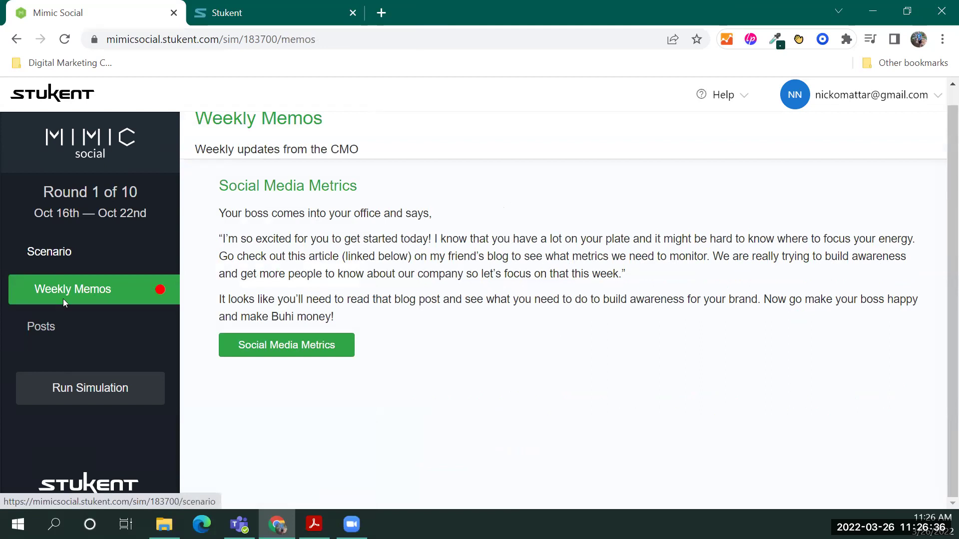
click(55, 251)
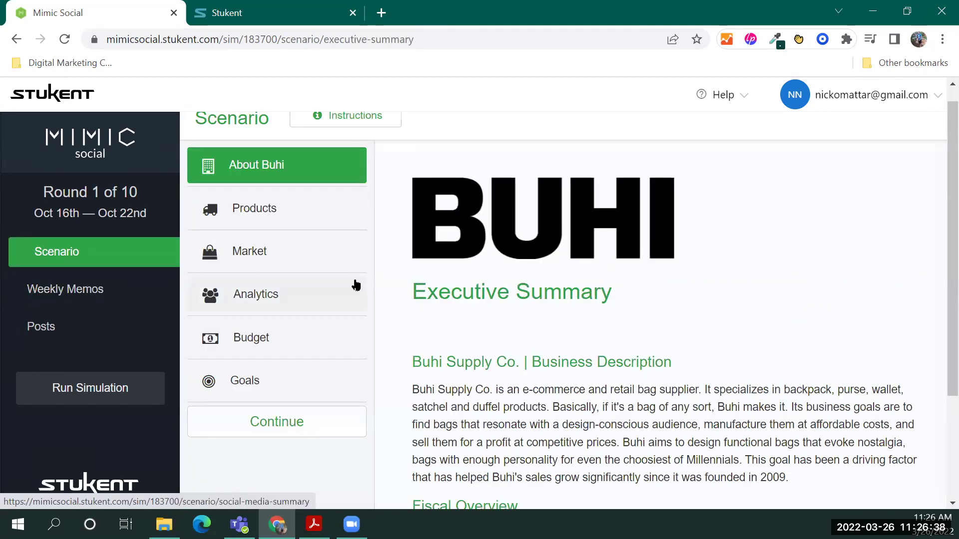
click(285, 210)
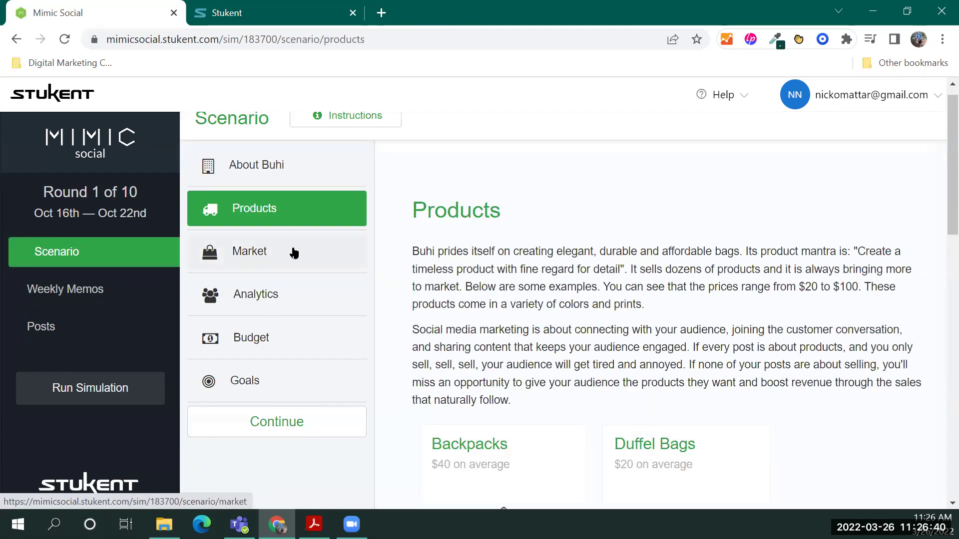
click(293, 254)
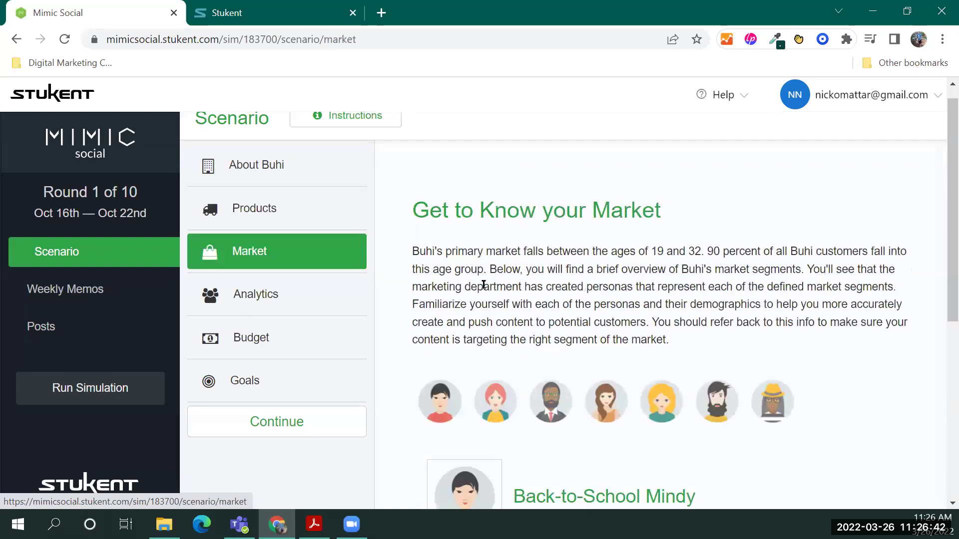
scroll(551, 412, down, 3)
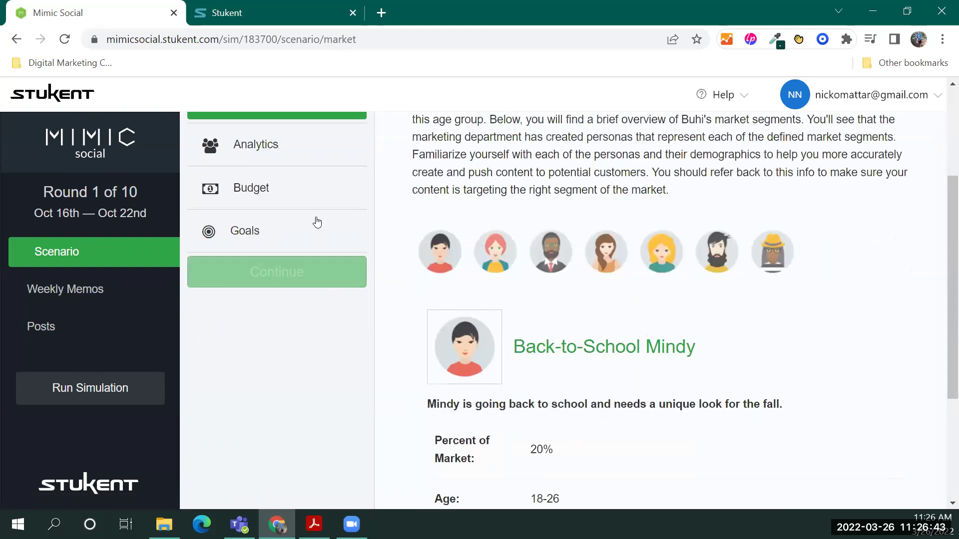
Show the Budget page: $240,000 a year for social media, $5,000 per week
click(282, 186)
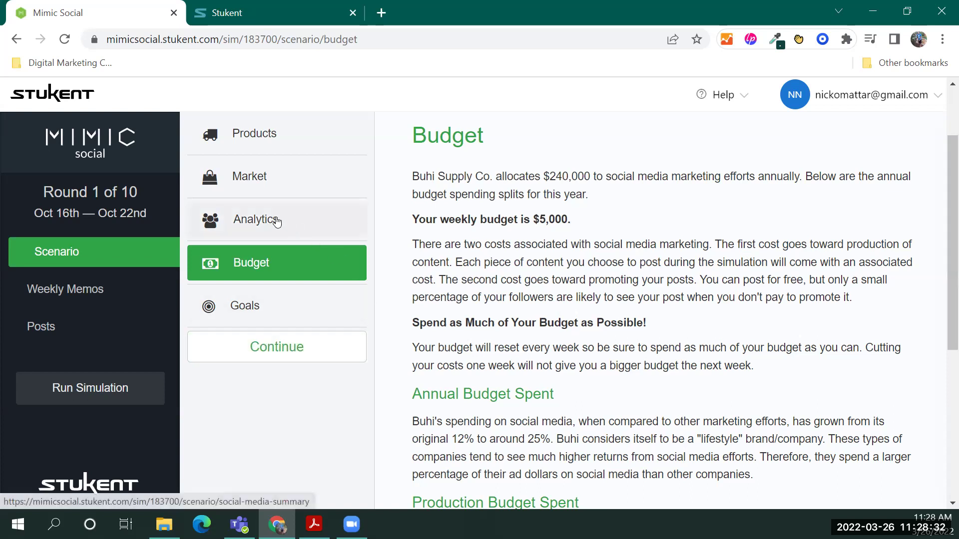
click(257, 145)
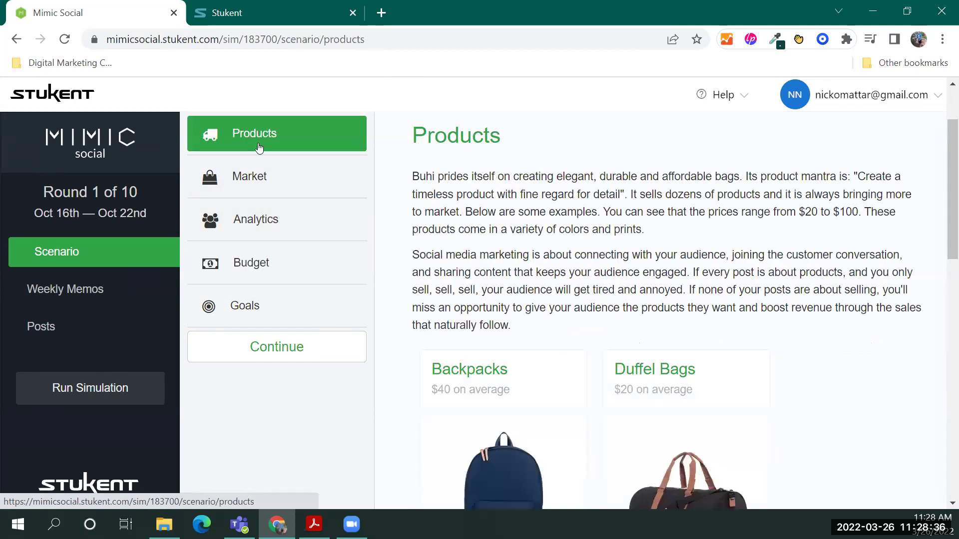
scroll(615, 385, down, 12)
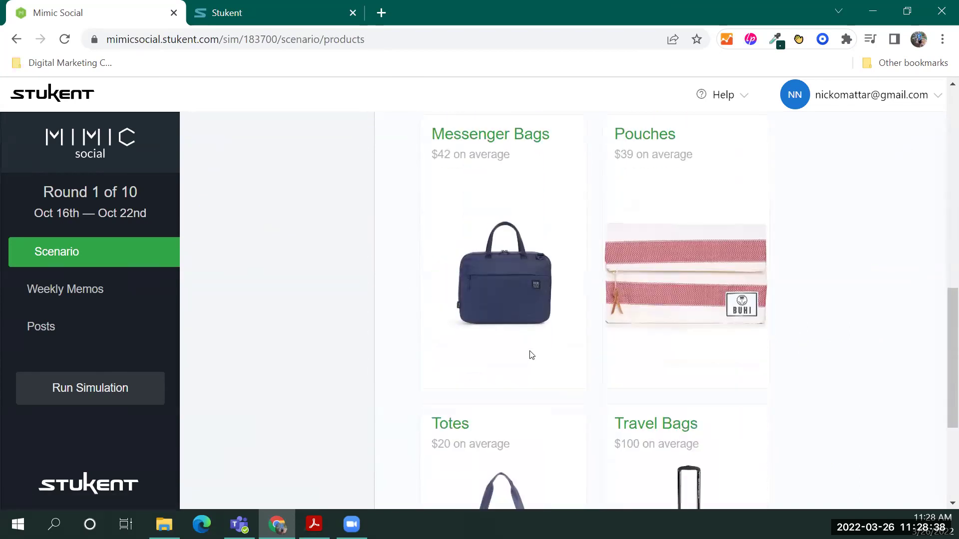
scroll(529, 348, down, 3)
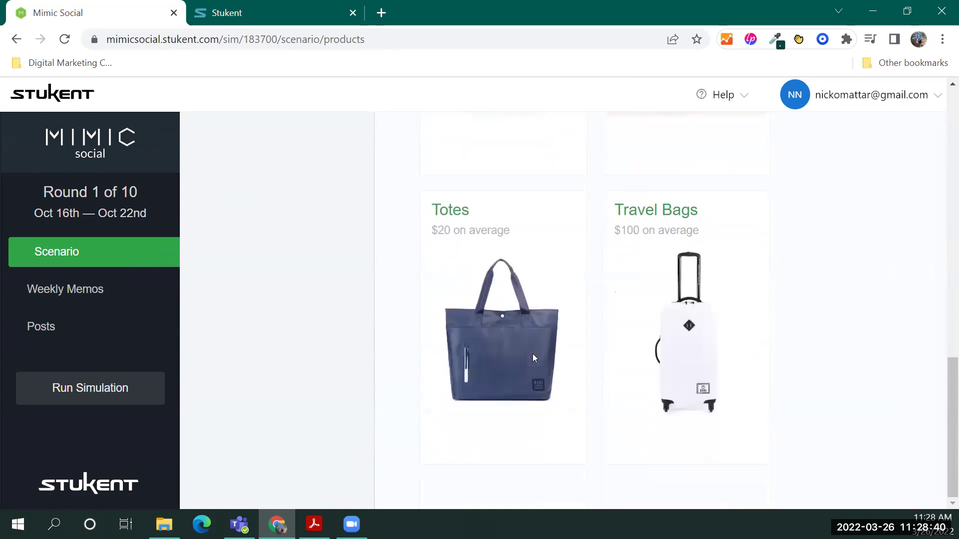
scroll(532, 353, up, 4)
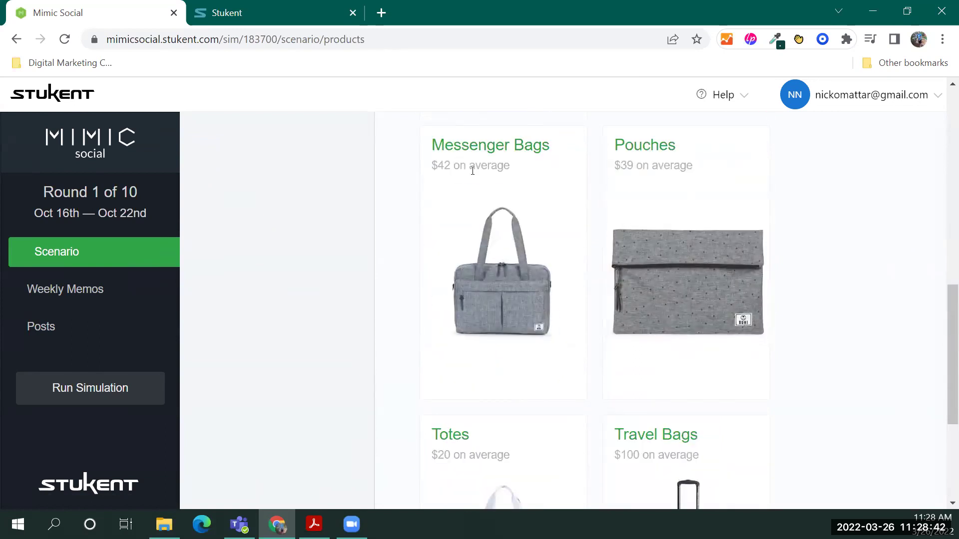
scroll(674, 345, down, 3)
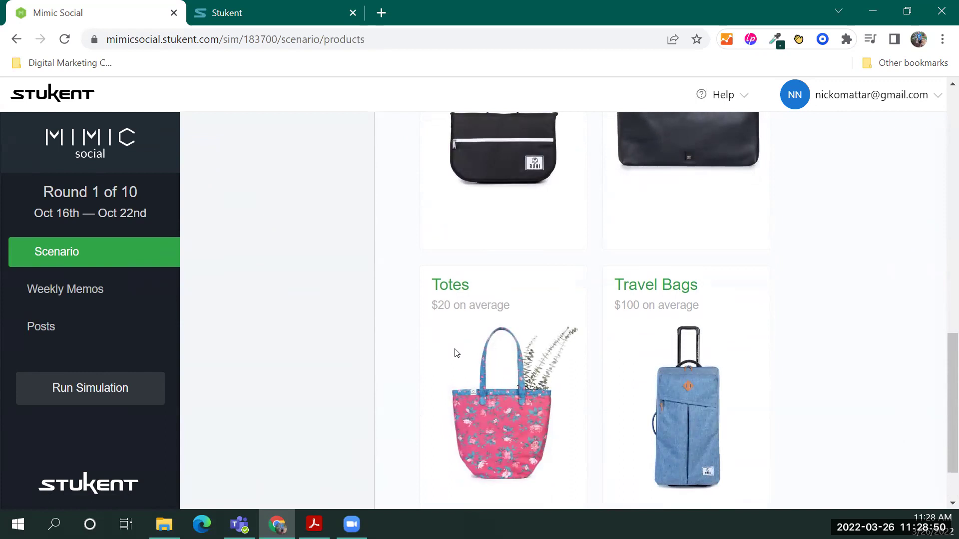
scroll(456, 353, down, 1)
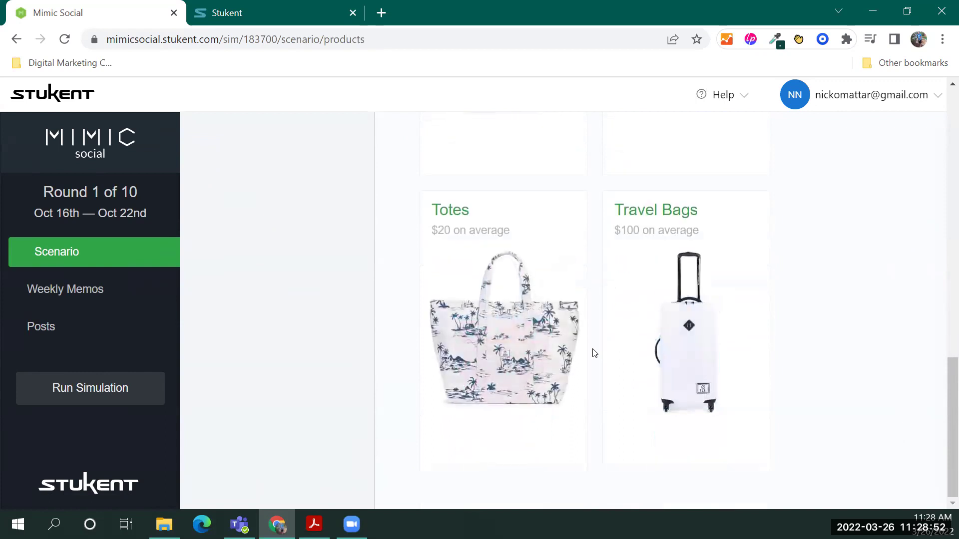
scroll(684, 366, up, 10)
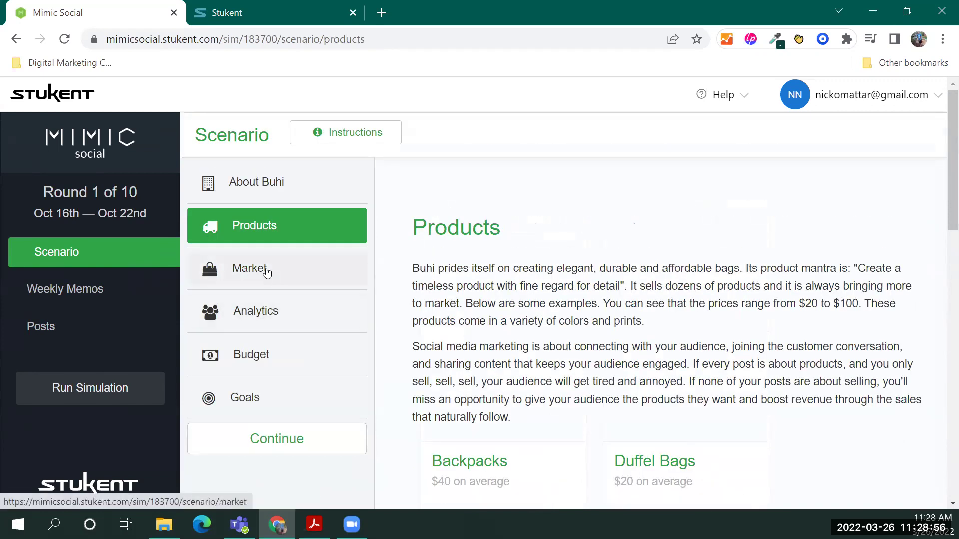
click(265, 269)
scroll(611, 336, down, 4)
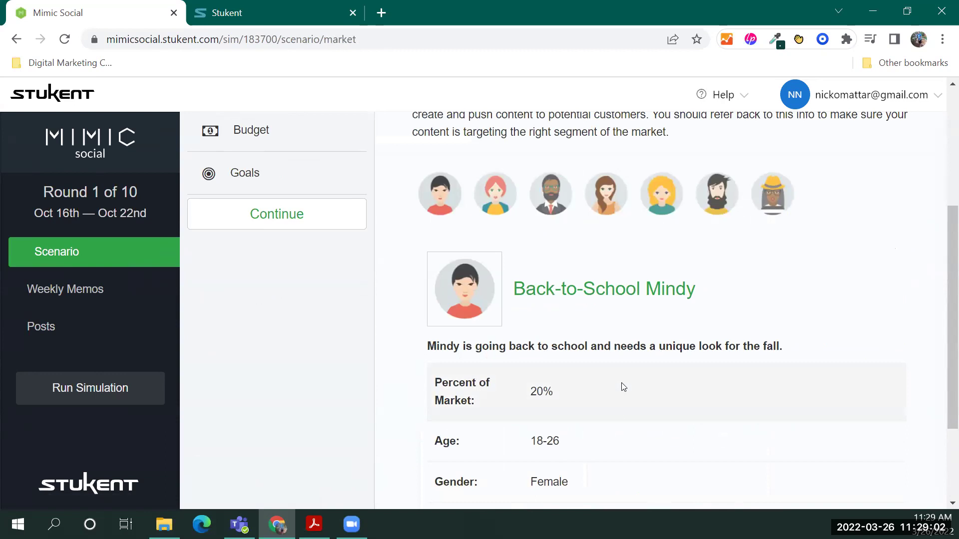
scroll(623, 388, down, 3)
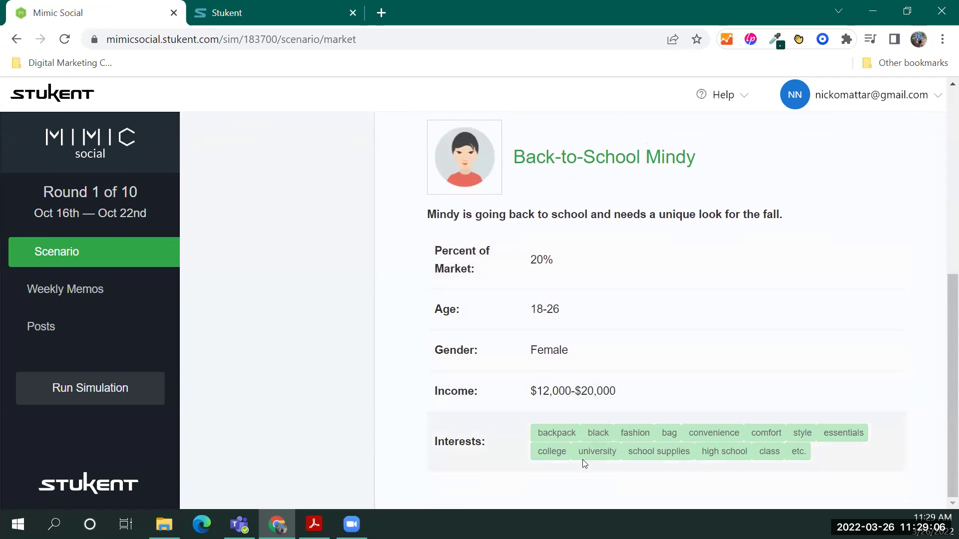
scroll(582, 459, up, 7)
click(271, 243)
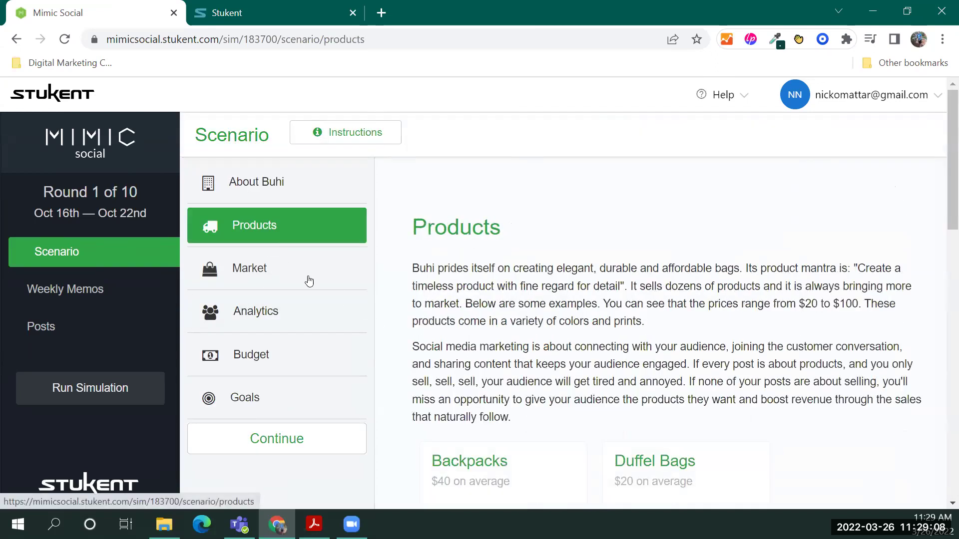
scroll(522, 414, down, 3)
scroll(479, 354, up, 3)
click(285, 269)
scroll(653, 339, down, 5)
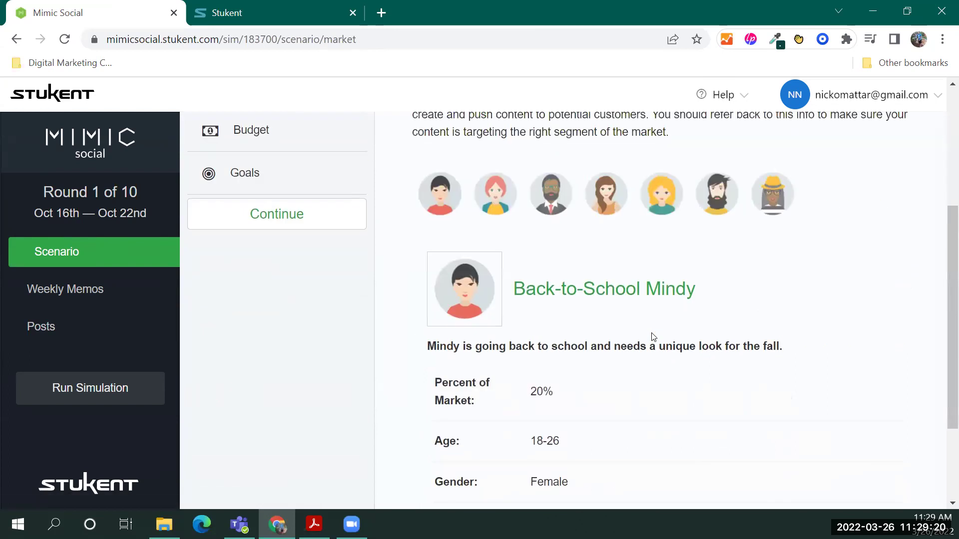
scroll(652, 338, down, 2)
scroll(612, 274, up, 3)
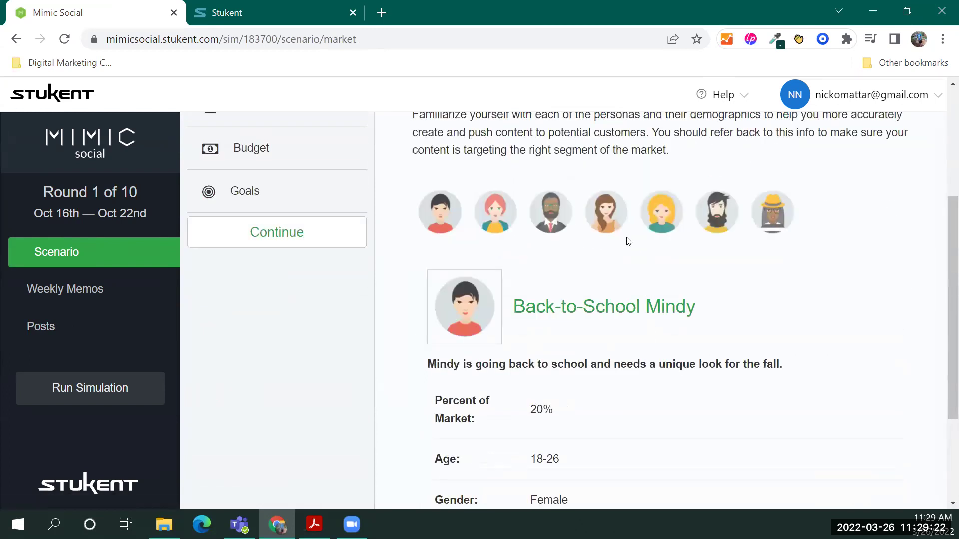
click(774, 220)
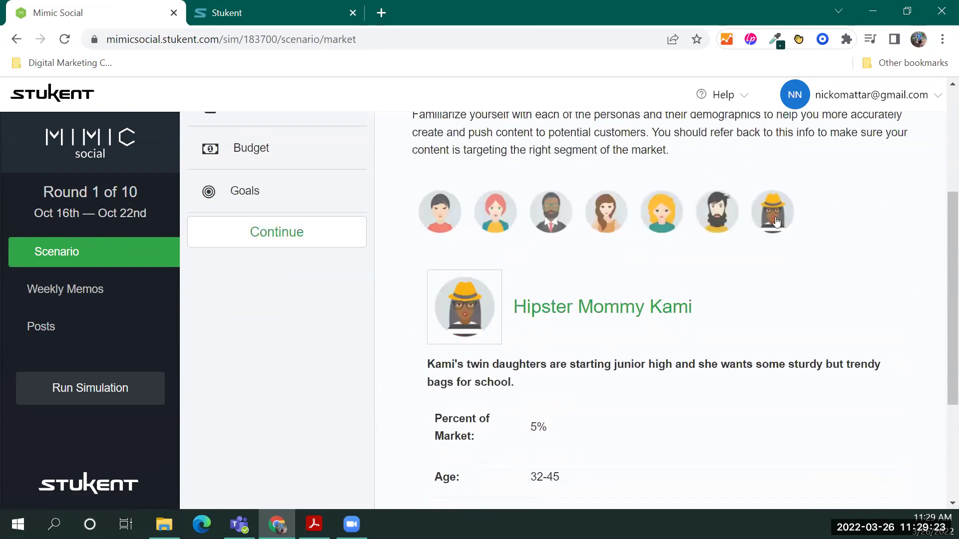
click(709, 221)
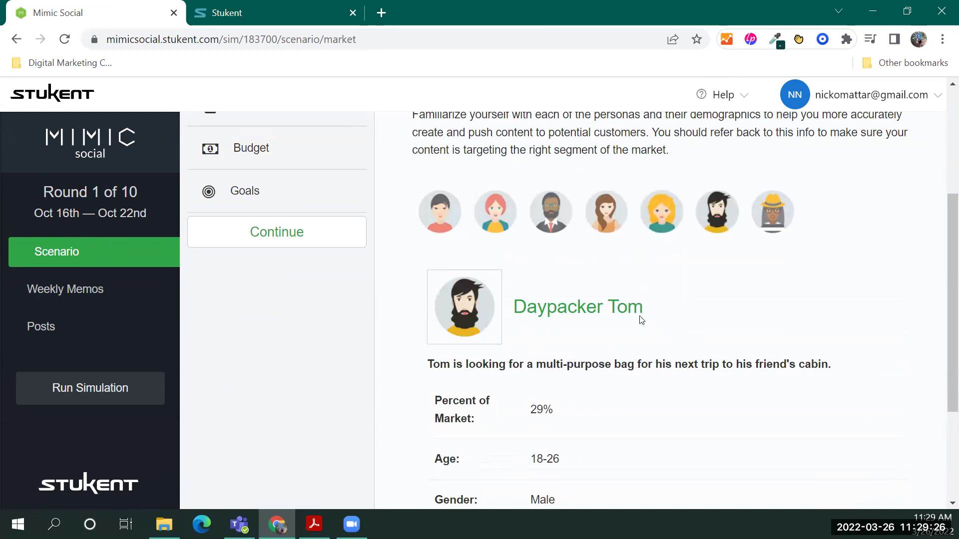
scroll(659, 226, up, 4)
scroll(658, 330, down, 3)
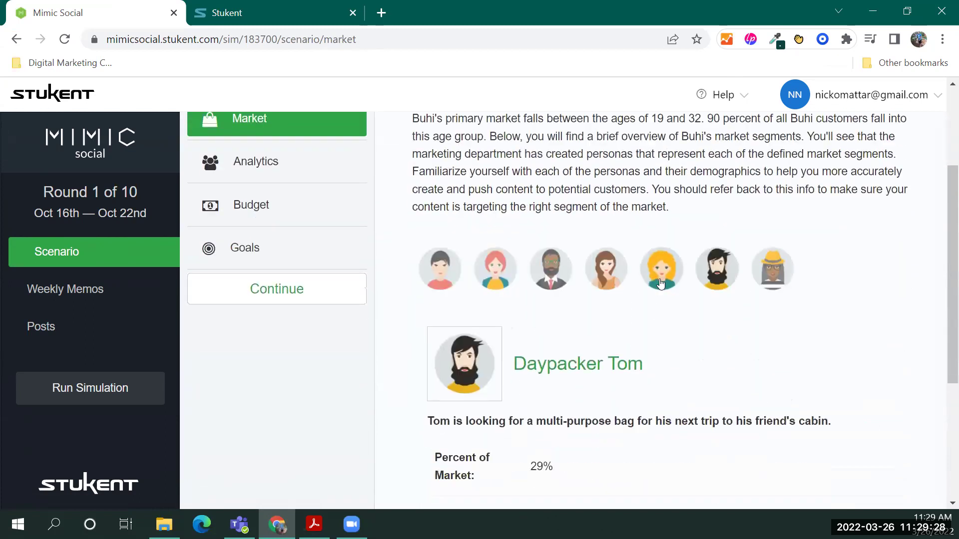
click(660, 282)
scroll(660, 284, down, 2)
scroll(660, 284, down, 1)
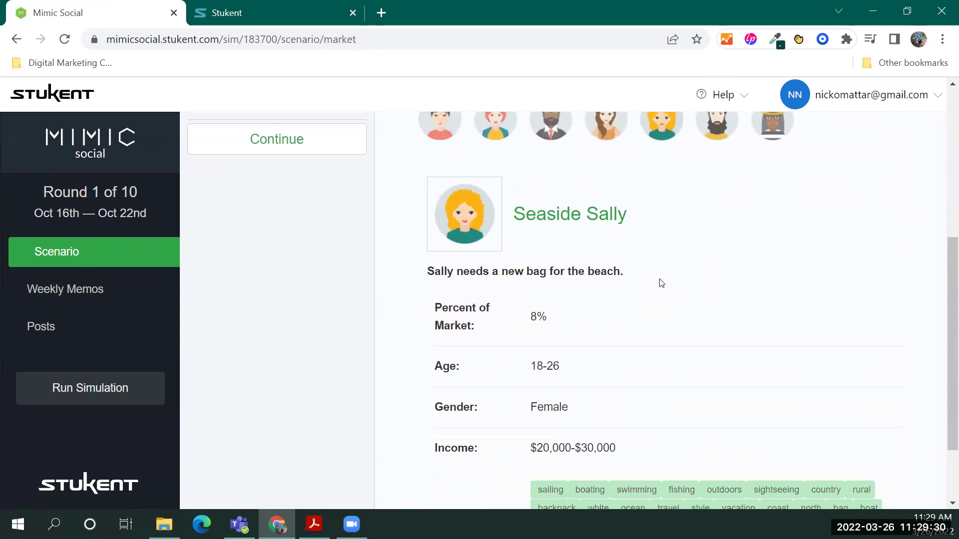
scroll(661, 284, down, 2)
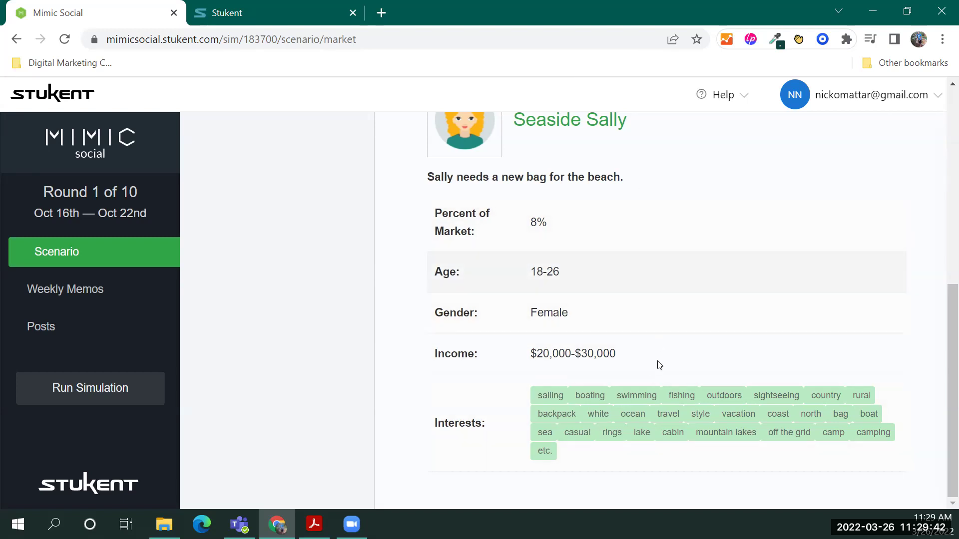
scroll(654, 364, up, 7)
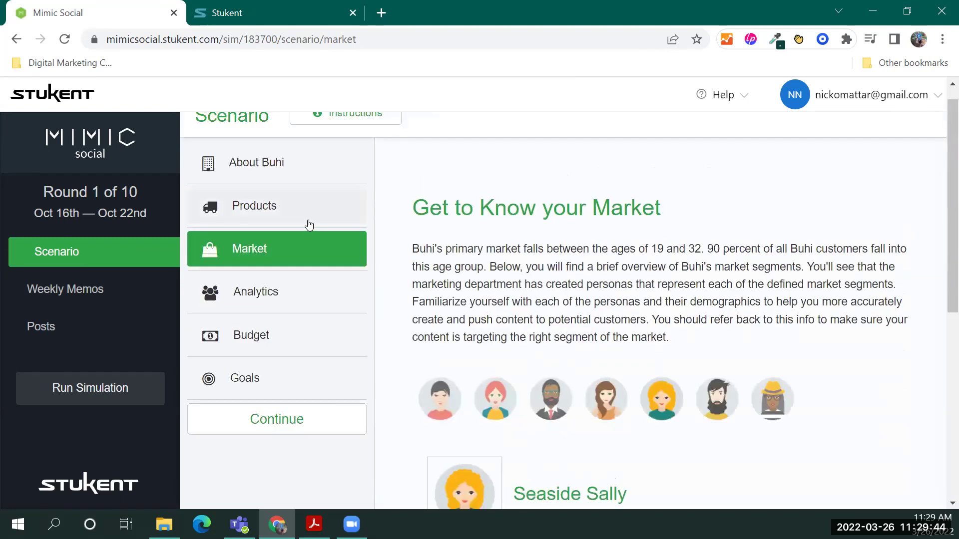
Return to the Products page and scroll up and down through Buhi's product cards
click(288, 213)
scroll(674, 350, down, 14)
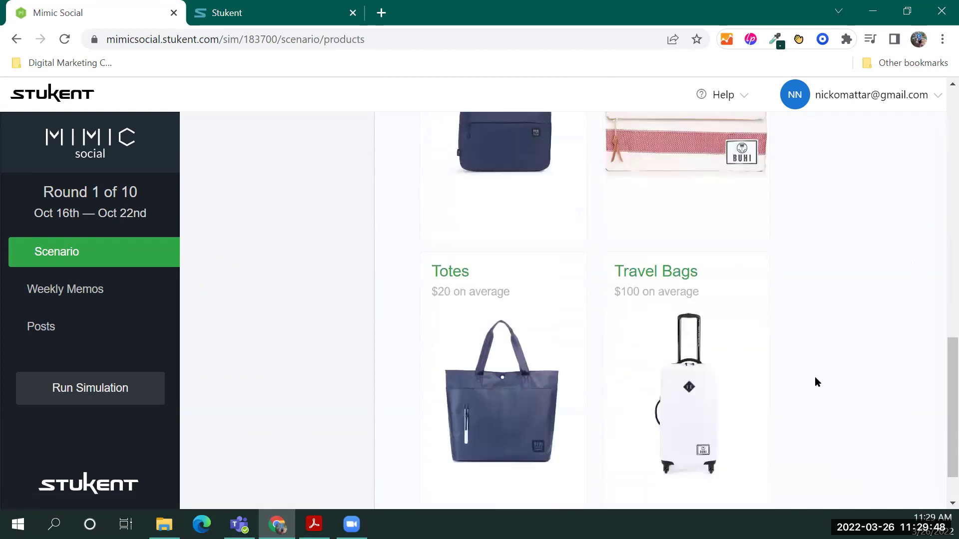
scroll(809, 380, down, 1)
scroll(769, 380, up, 5)
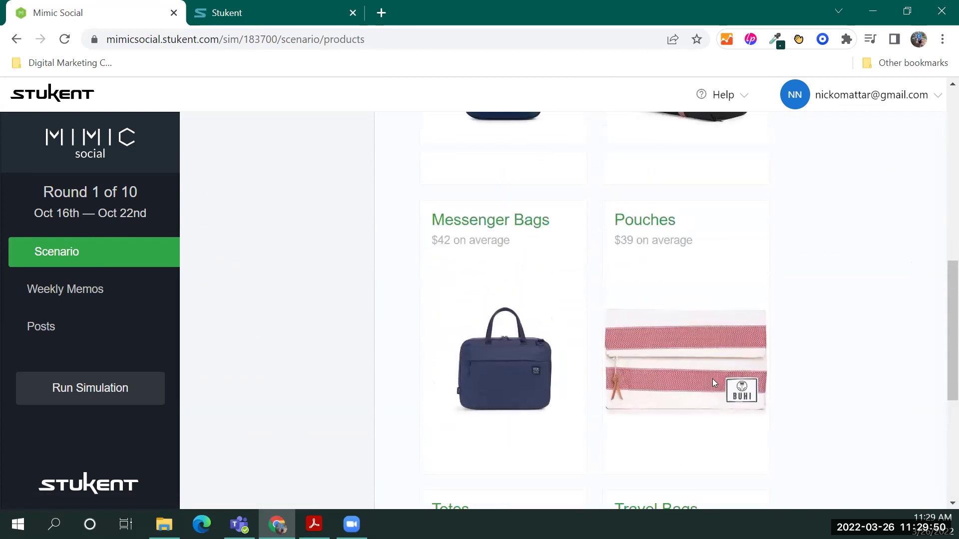
scroll(688, 377, down, 4)
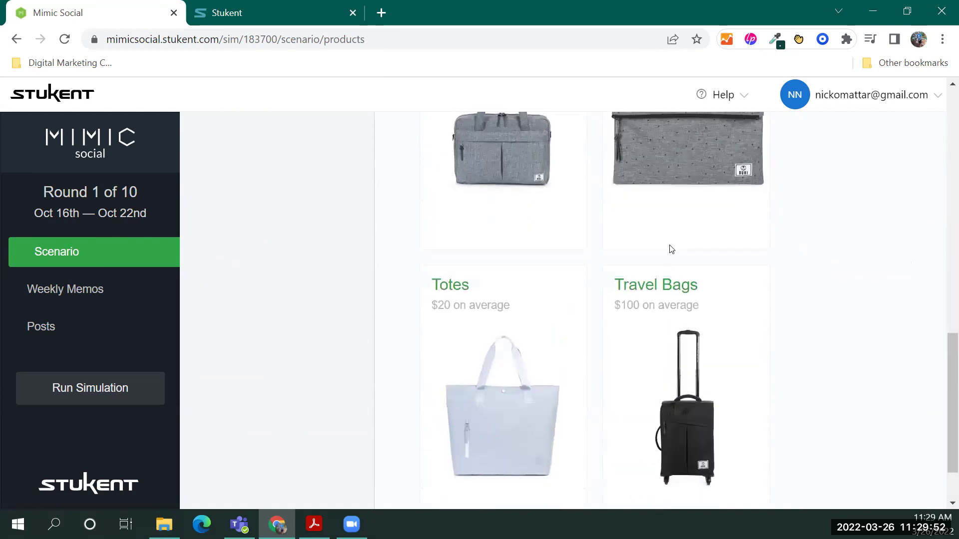
scroll(689, 299, up, 4)
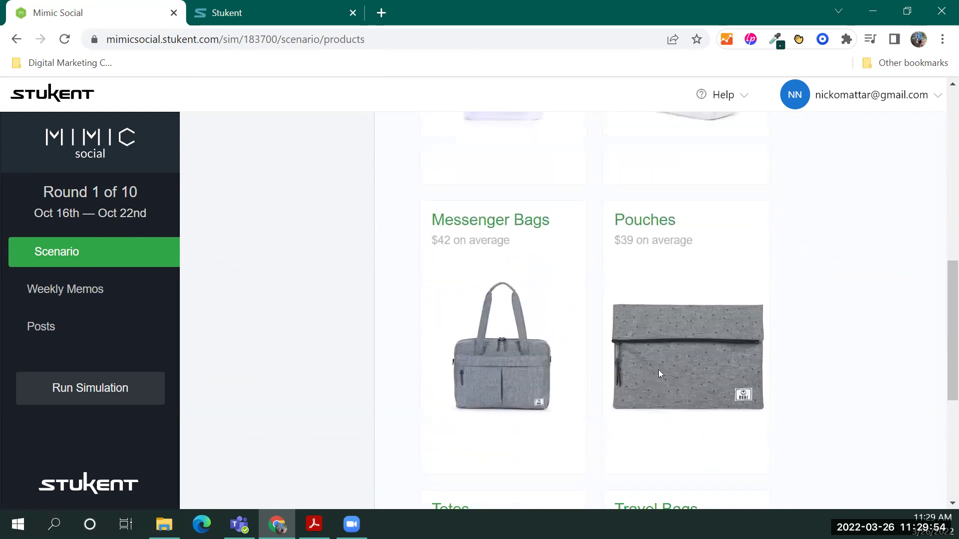
scroll(508, 359, up, 4)
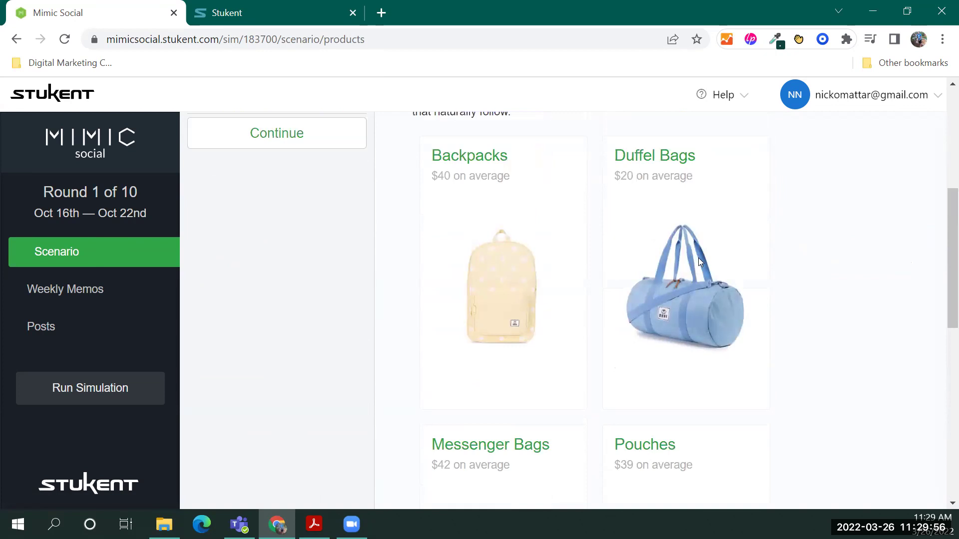
scroll(698, 258, down, 5)
scroll(260, 264, up, 10)
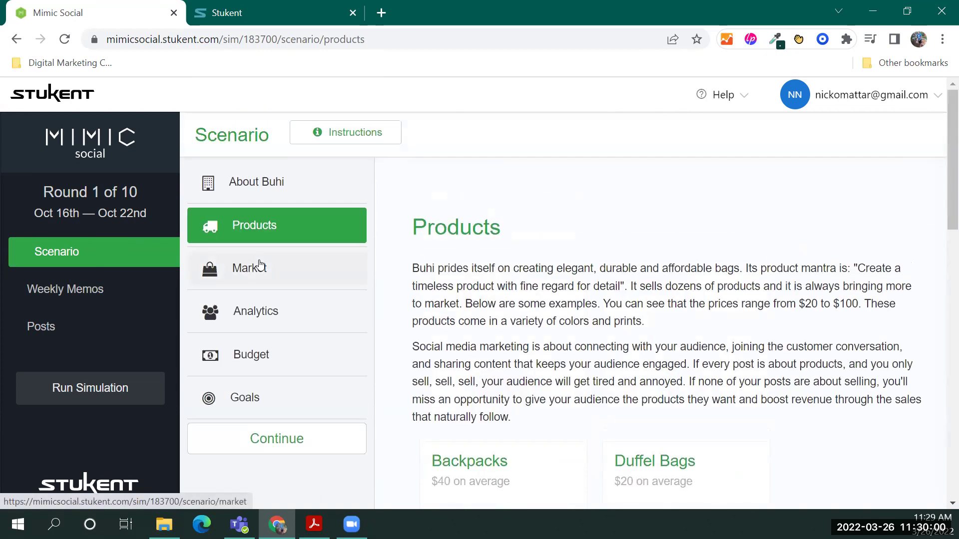
scroll(657, 377, down, 5)
scroll(674, 394, down, 2)
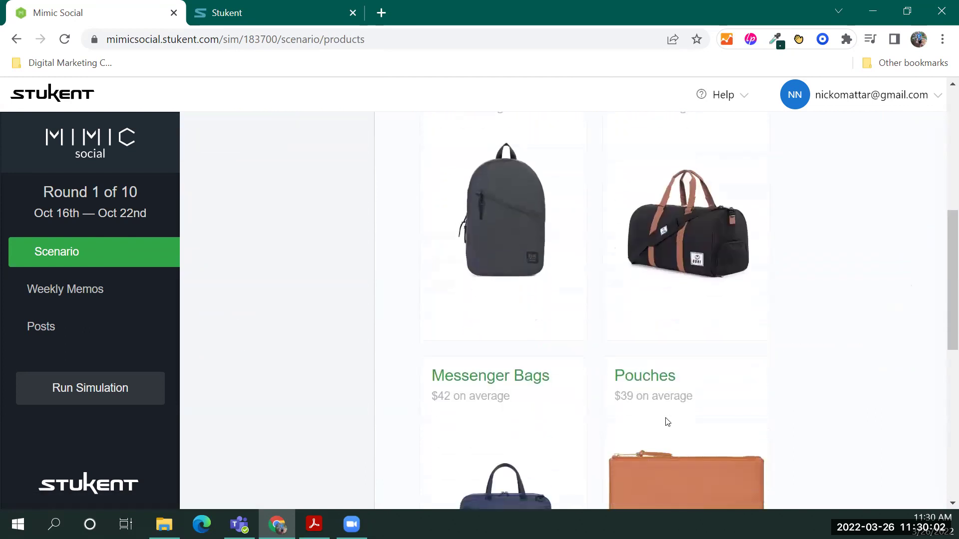
scroll(732, 398, down, 3)
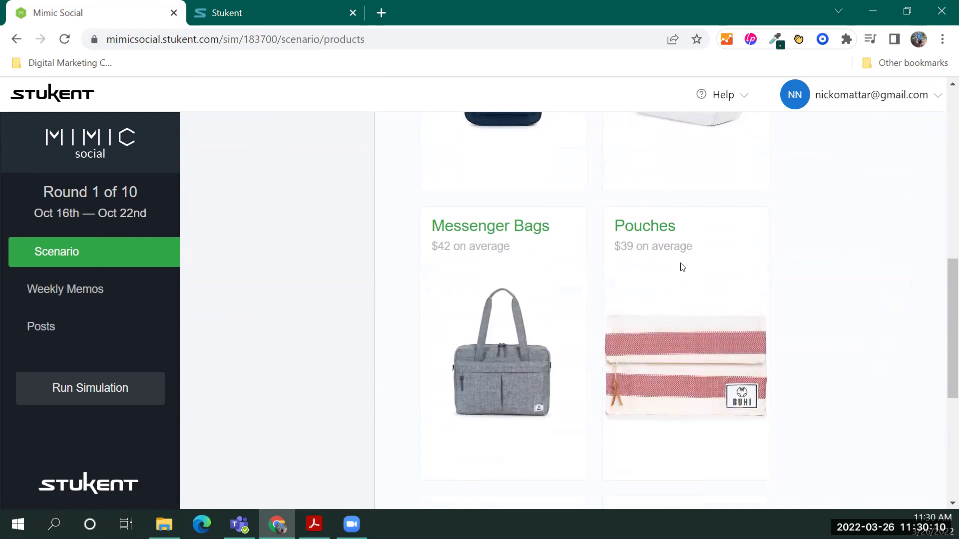
scroll(660, 309, down, 1)
scroll(726, 395, down, 1)
scroll(726, 395, down, 1)
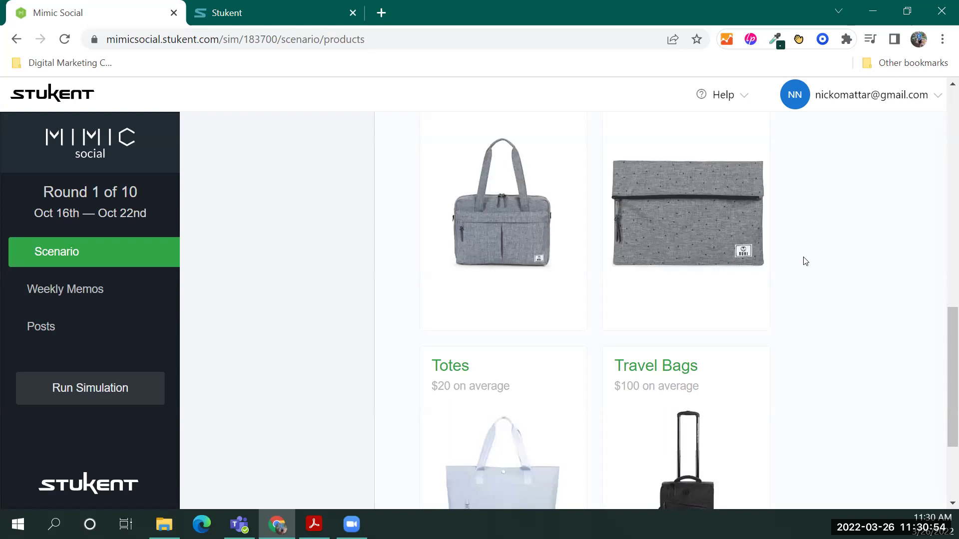
scroll(412, 328, up, 10)
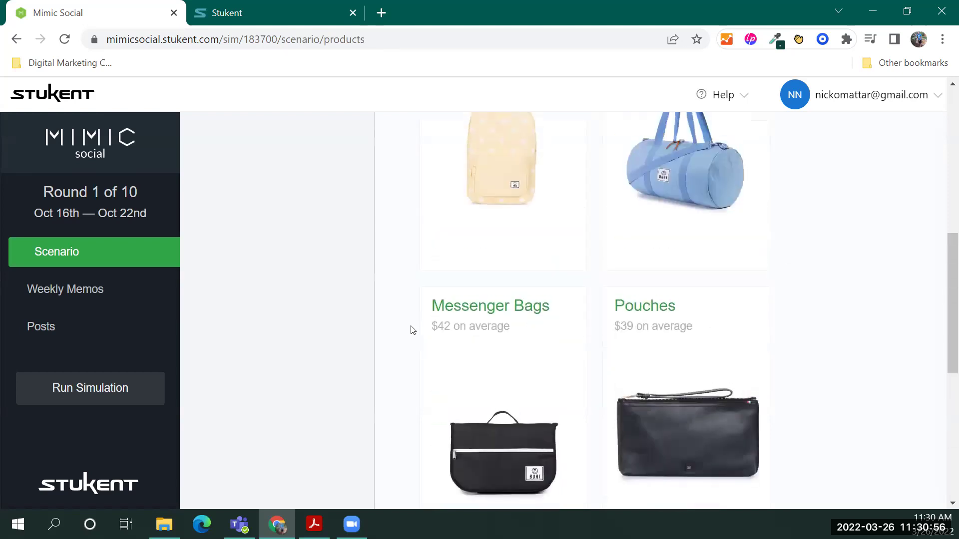
scroll(299, 279, up, 2)
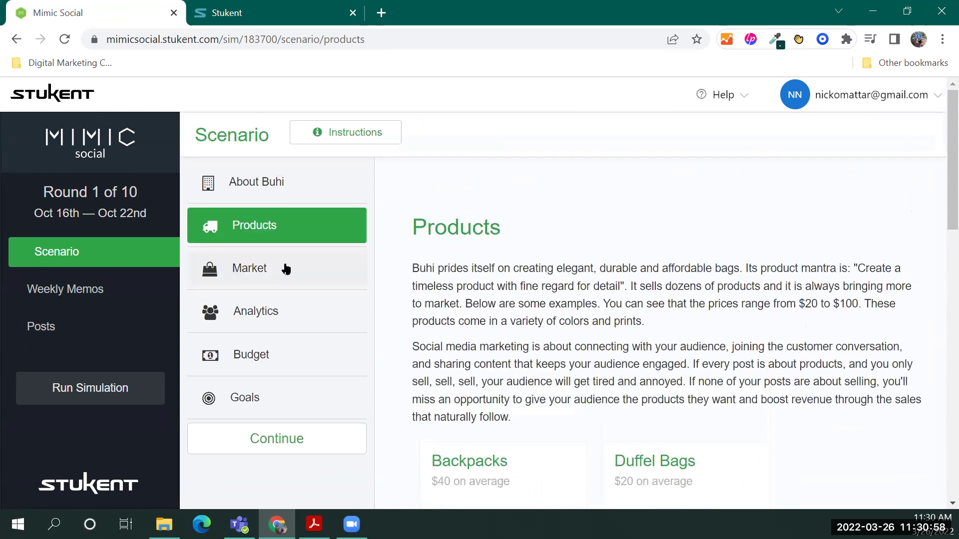
click(274, 323)
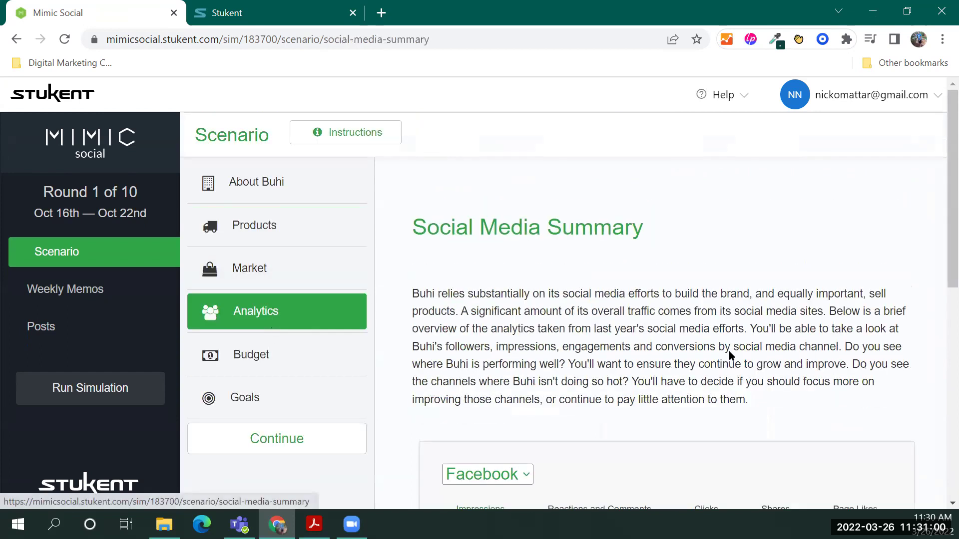
scroll(706, 346, down, 6)
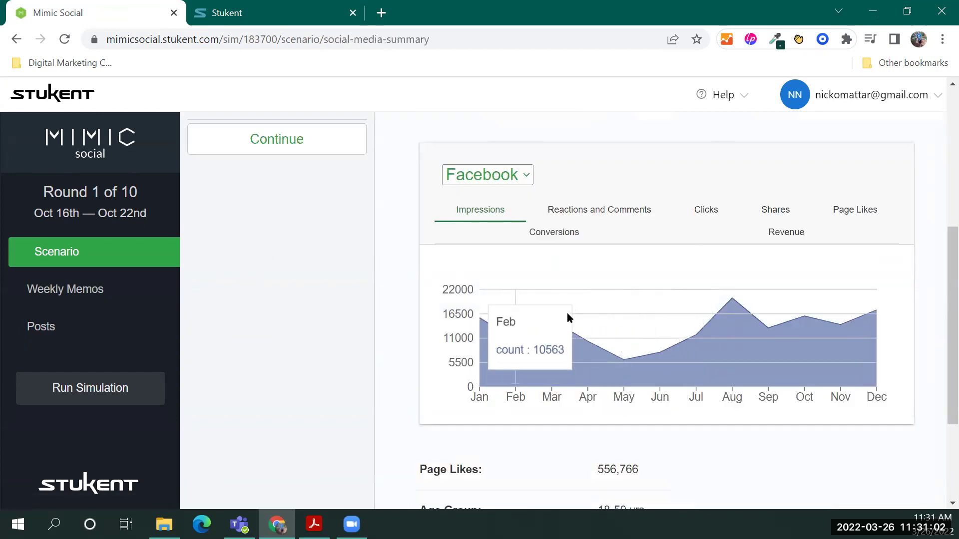
click(610, 214)
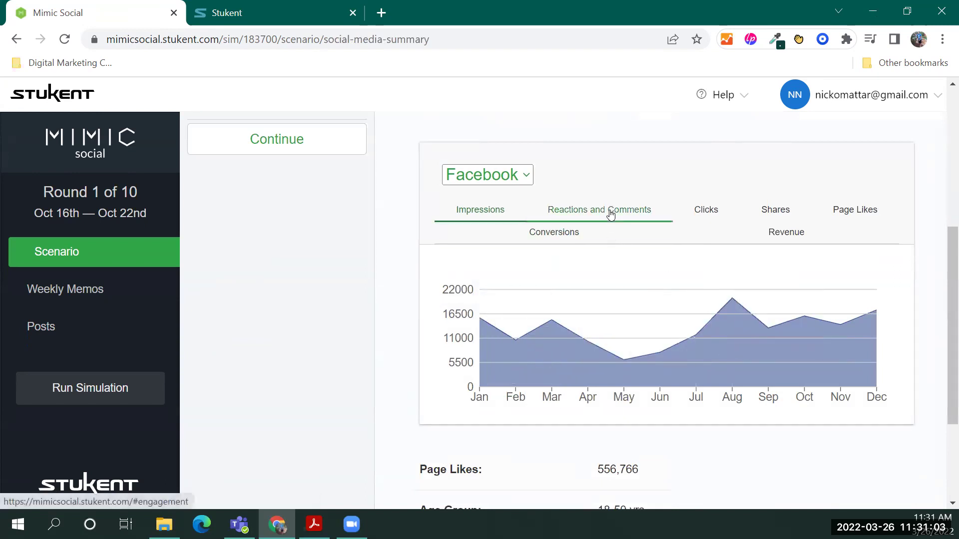
click(560, 235)
click(698, 214)
scroll(707, 318, down, 1)
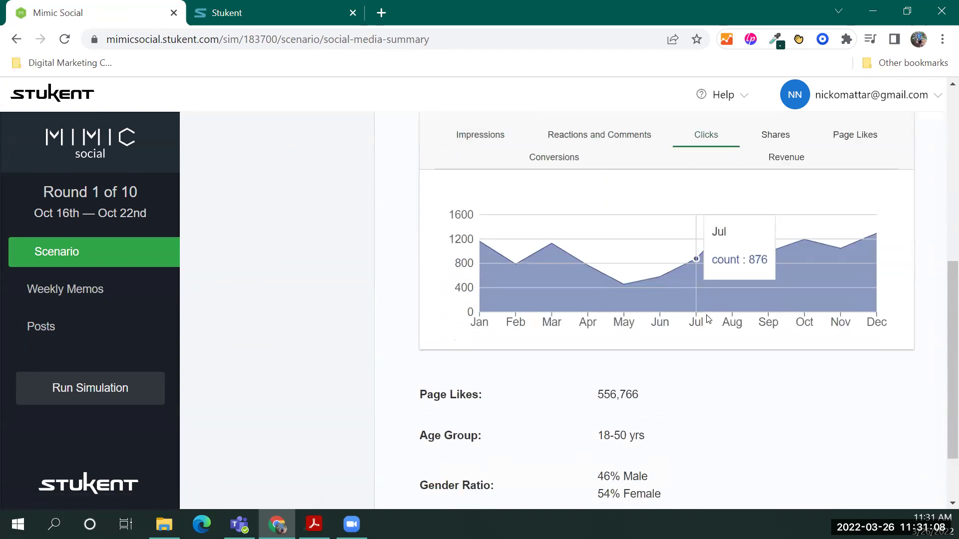
scroll(747, 368, down, 1)
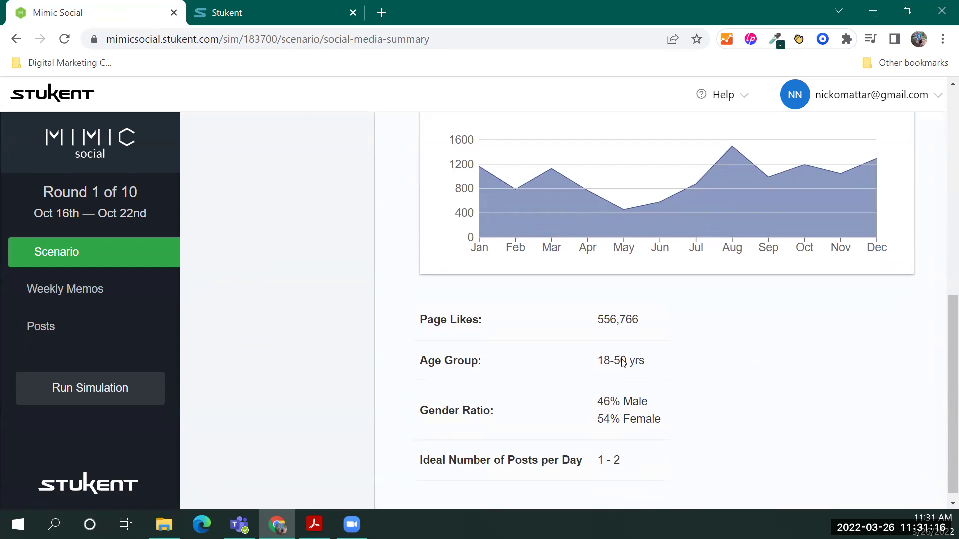
scroll(639, 339, down, 1)
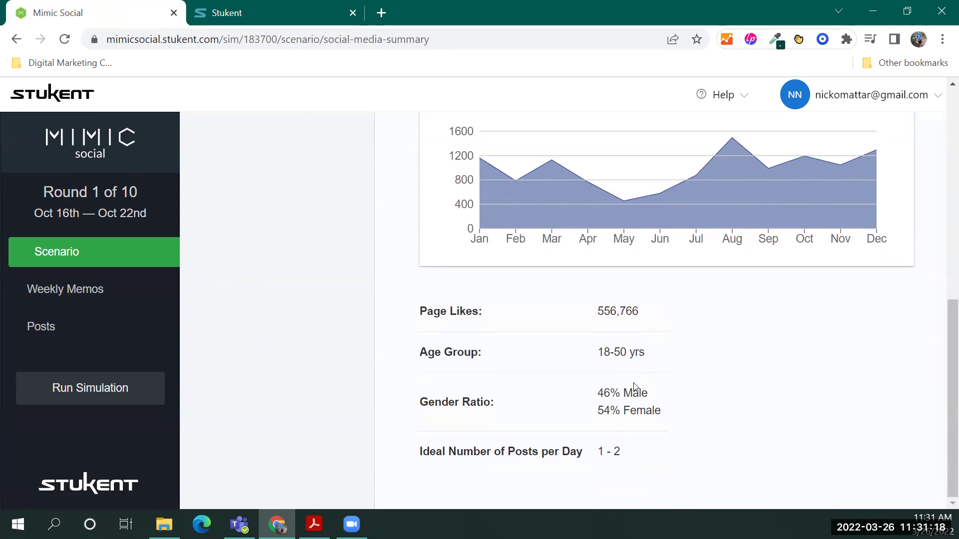
drag(644, 355, 550, 354)
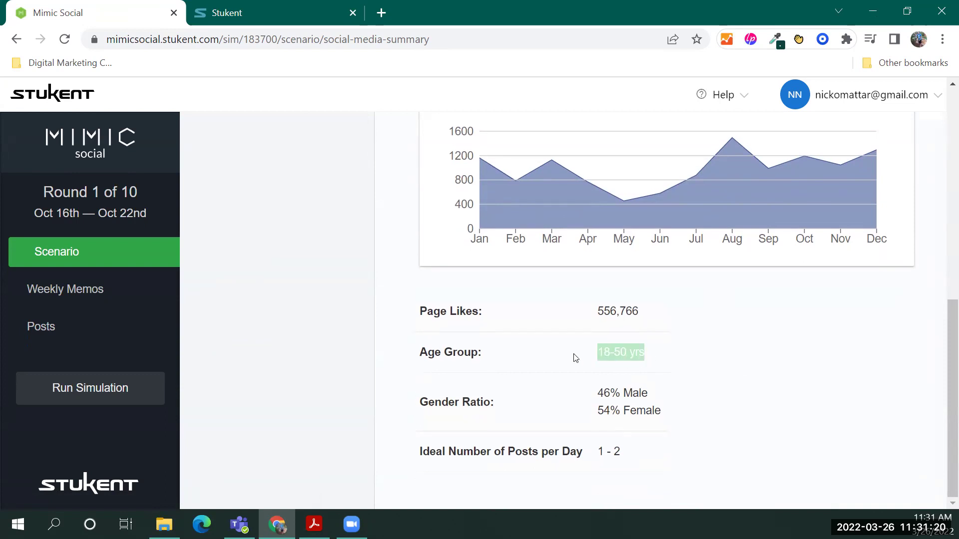
click(510, 423)
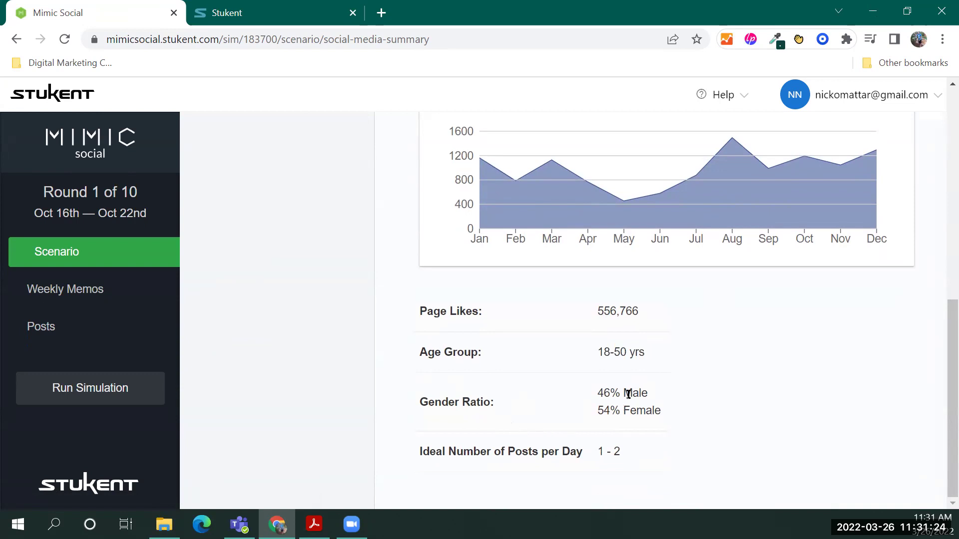
scroll(628, 394, up, 10)
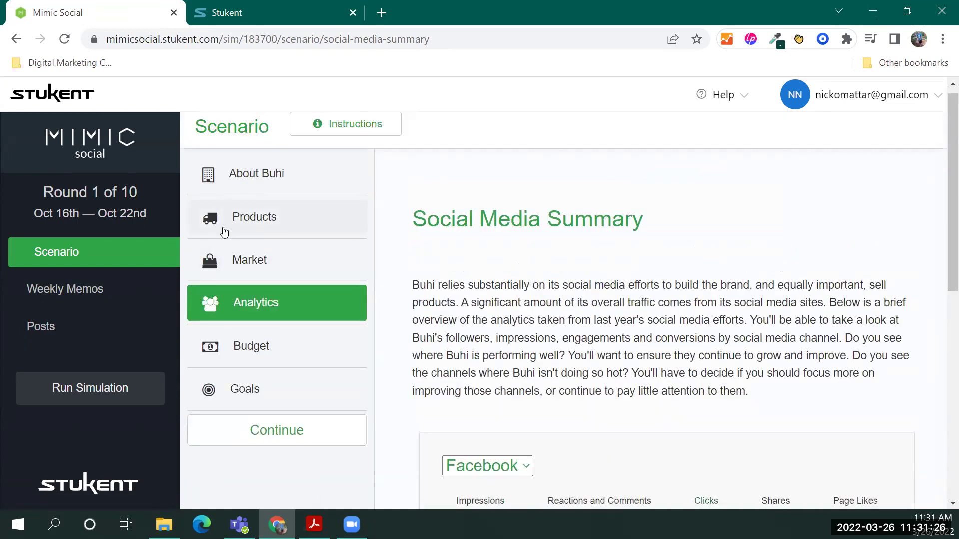
click(277, 267)
scroll(606, 381, down, 5)
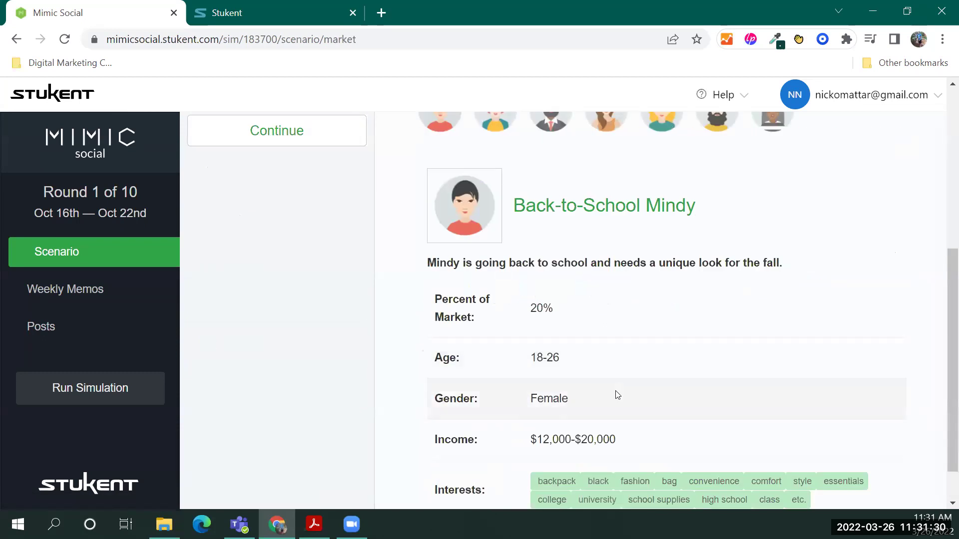
scroll(584, 364, down, 2)
scroll(345, 169, up, 4)
scroll(345, 172, up, 4)
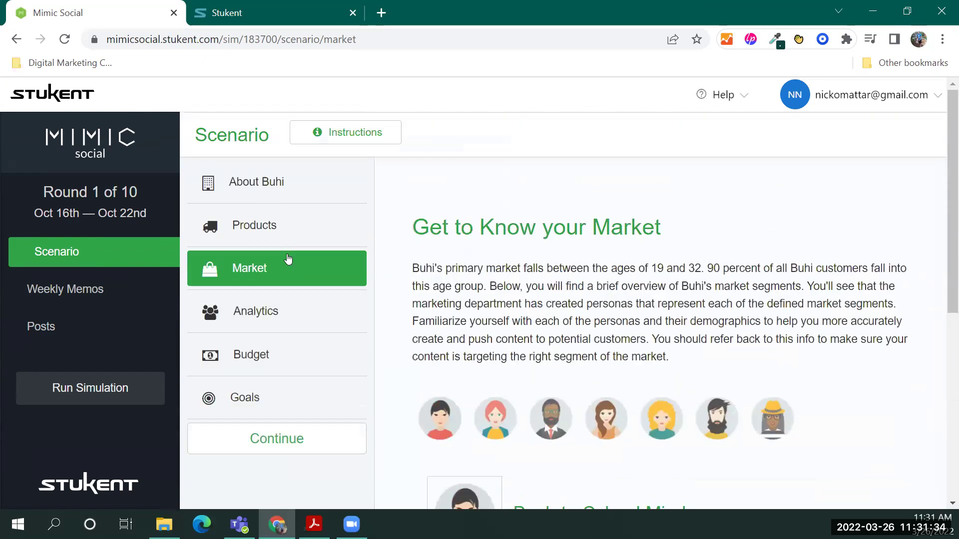
click(259, 323)
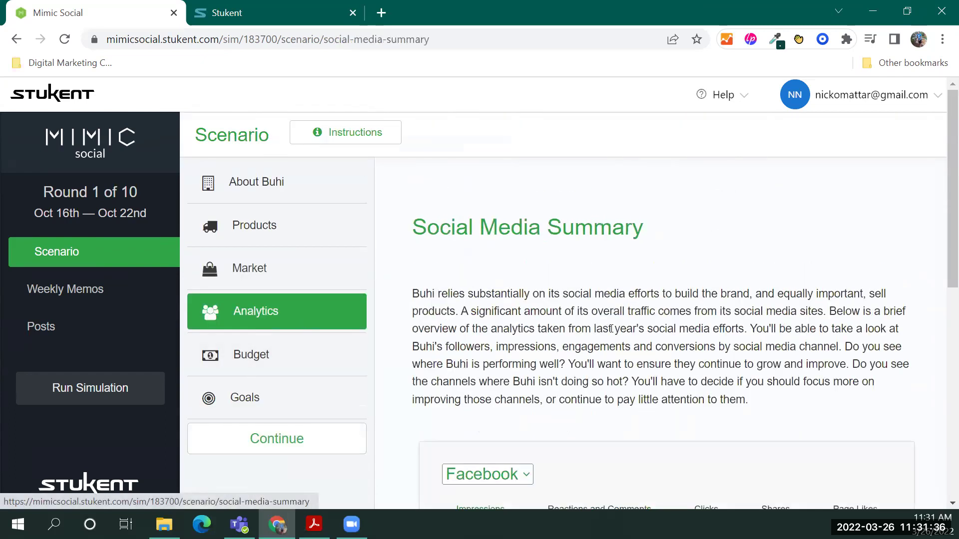
scroll(612, 330, down, 8)
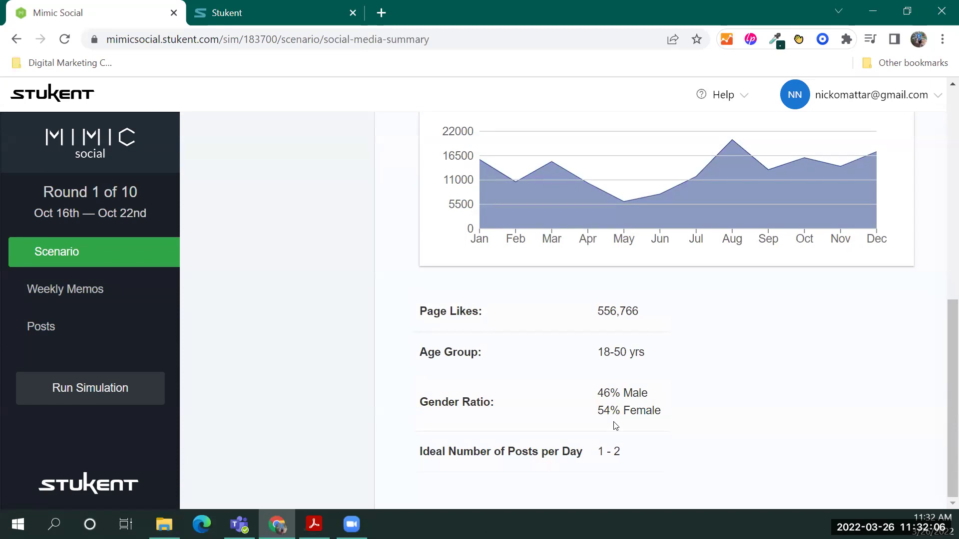
scroll(568, 395, up, 3)
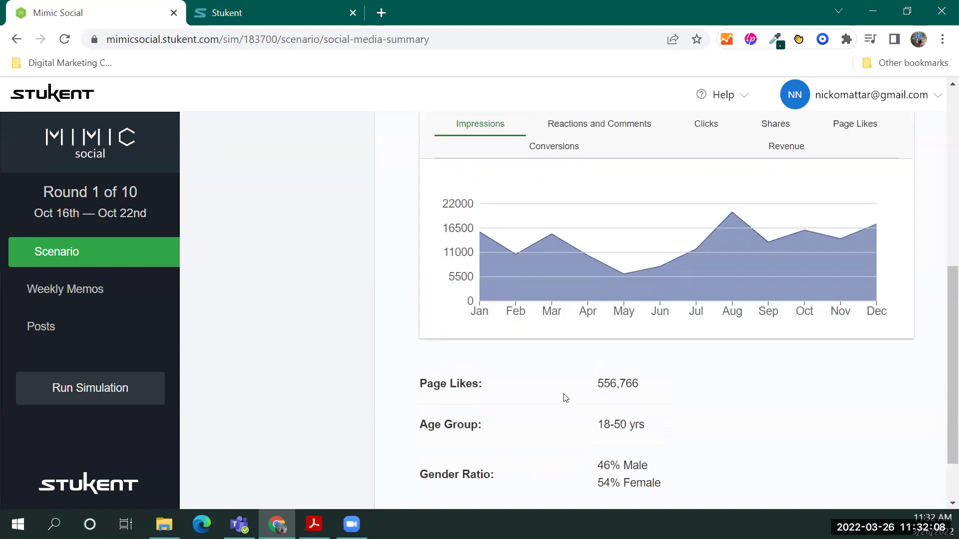
scroll(539, 271, down, 1)
scroll(540, 271, up, 2)
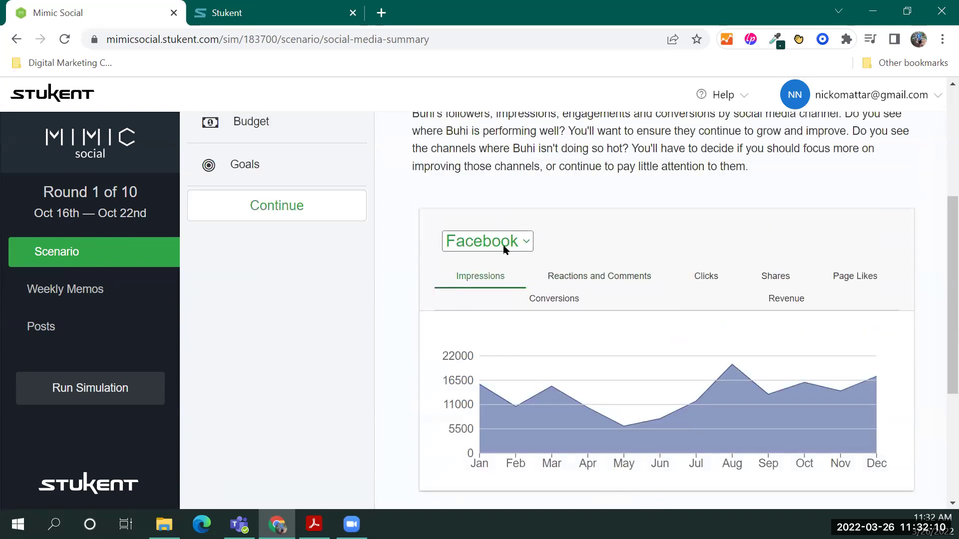
Switch Buhi's analytics from Facebook to Pinterest and review its stats table
click(505, 244)
click(503, 323)
scroll(605, 329, down, 5)
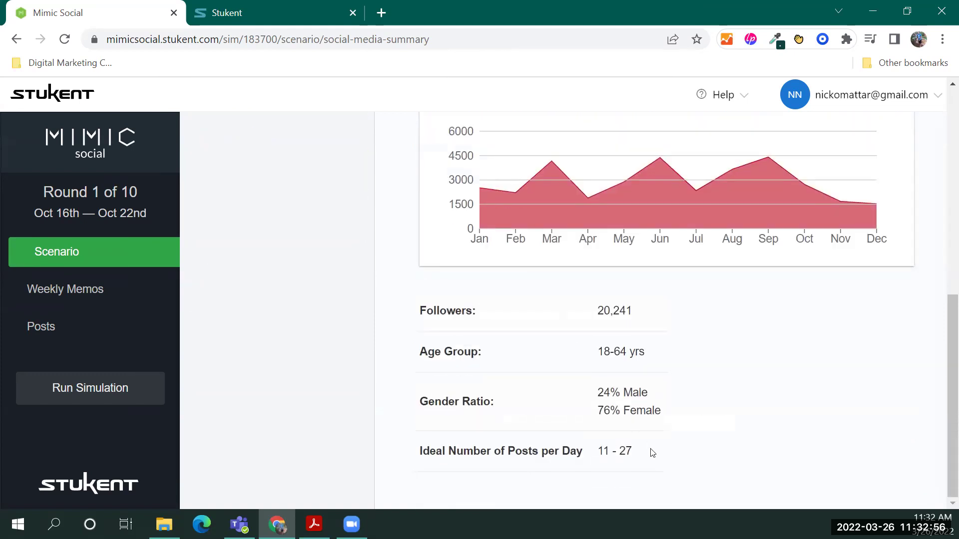
drag(652, 452, 599, 450)
scroll(649, 447, up, 8)
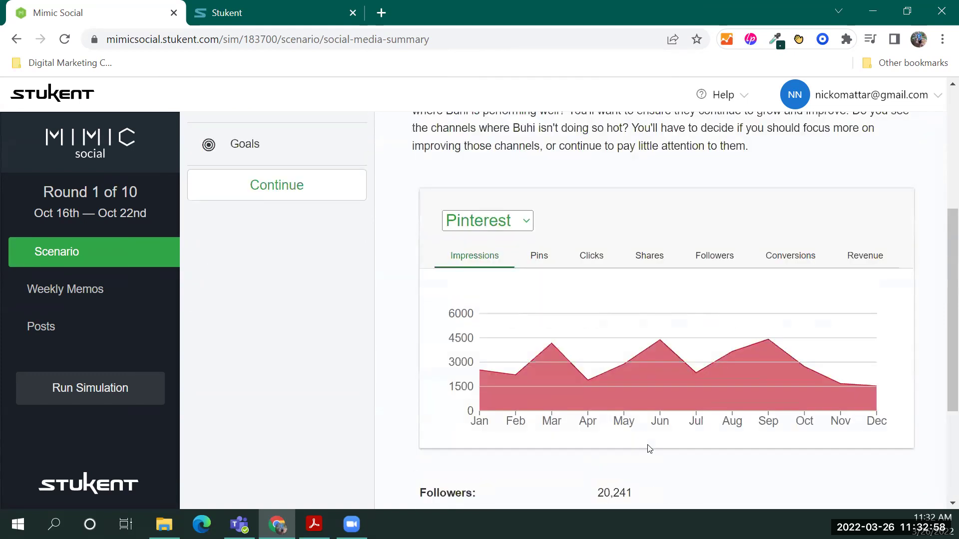
scroll(577, 377, down, 7)
click(622, 425)
scroll(622, 425, up, 5)
Keep Pinterest selected and highlight its 11 - 27 posts-per-day range
click(492, 337)
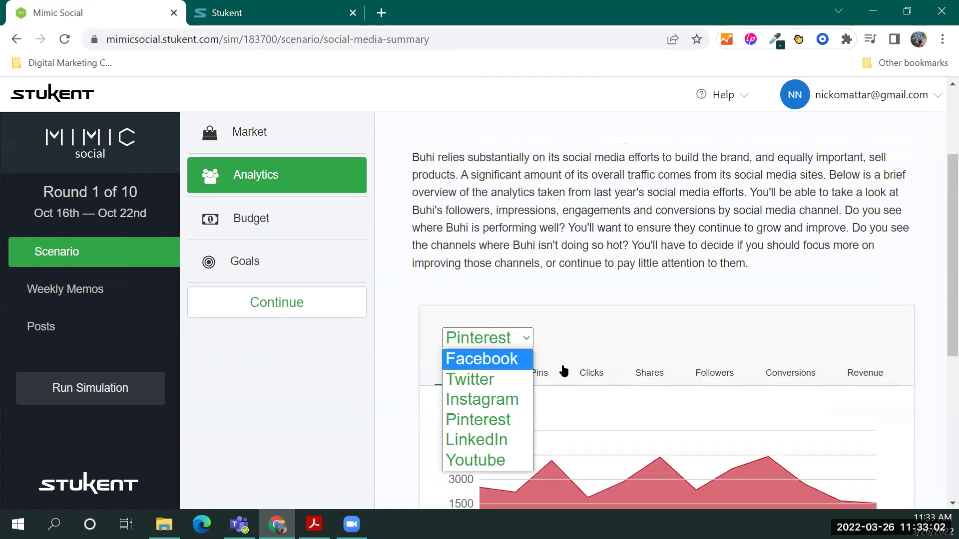
scroll(540, 272, down, 3)
click(522, 263)
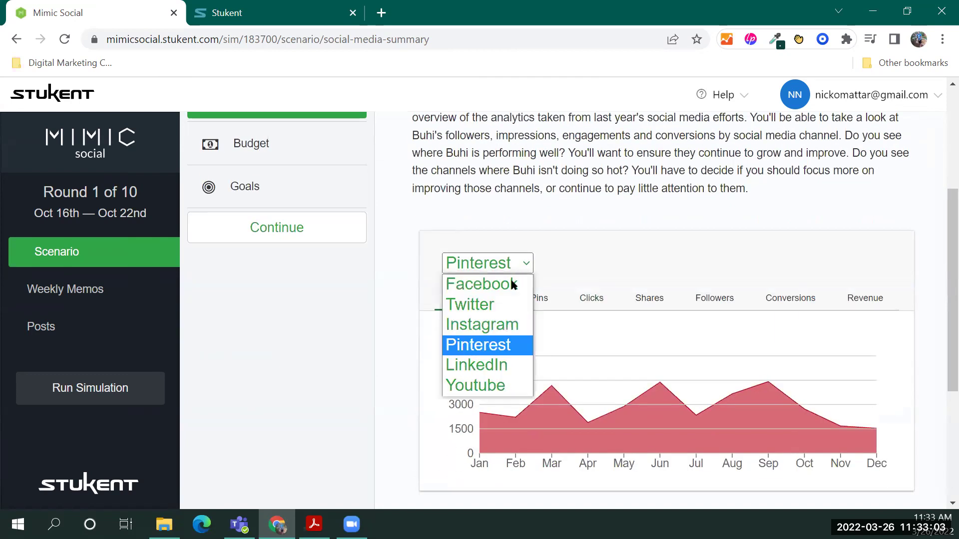
click(583, 221)
scroll(583, 223, down, 5)
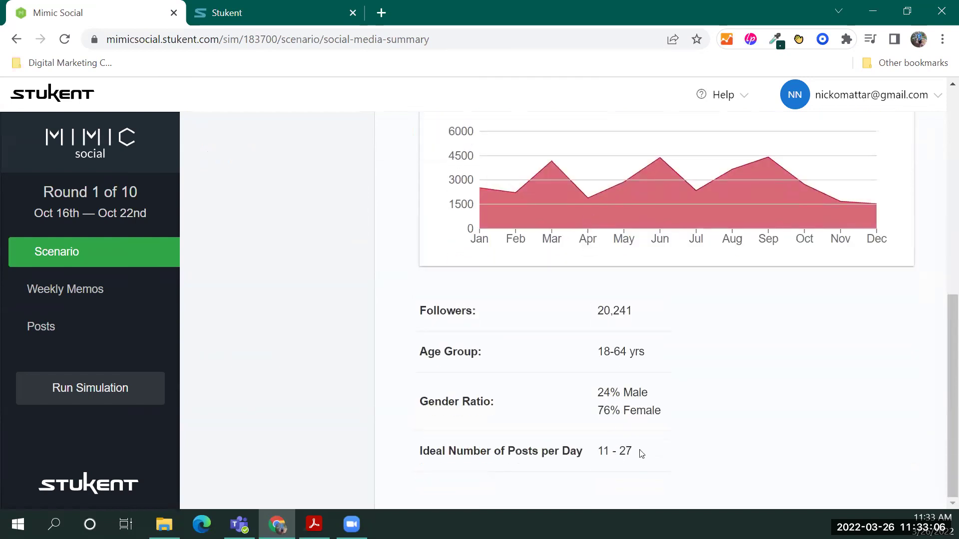
drag(642, 448, 598, 451)
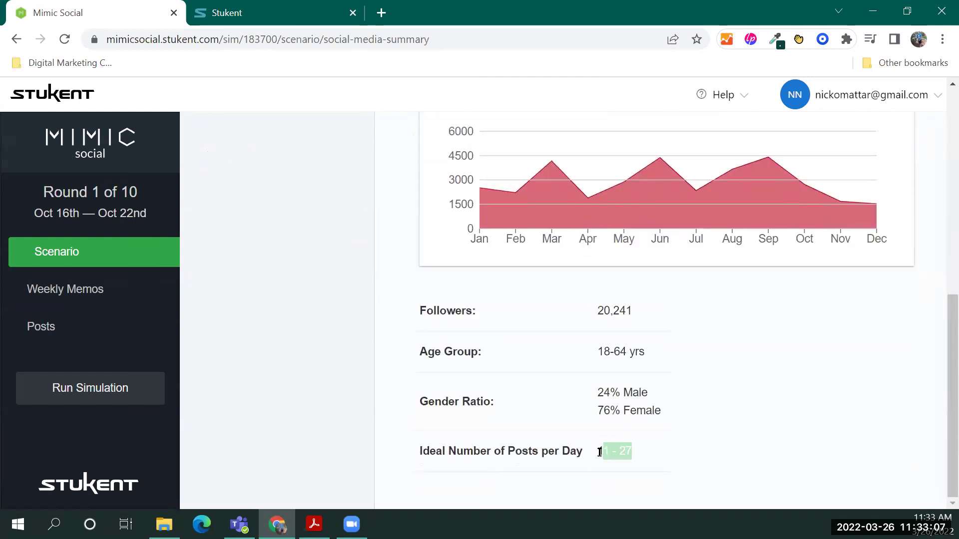
click(651, 454)
scroll(512, 359, up, 7)
scroll(519, 352, down, 3)
Switch the analytics to LinkedIn and scroll through its stats
click(509, 265)
click(482, 366)
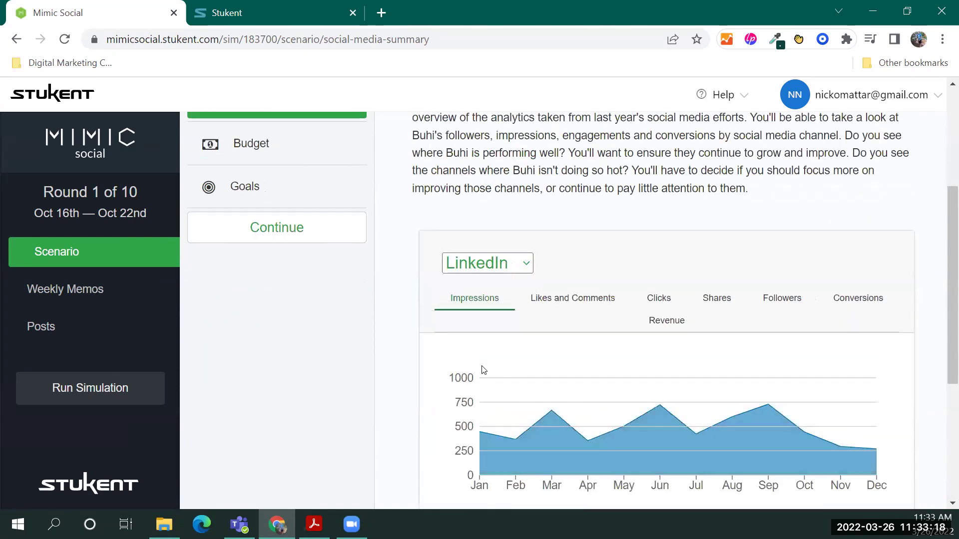
scroll(498, 370, down, 1)
scroll(499, 372, down, 5)
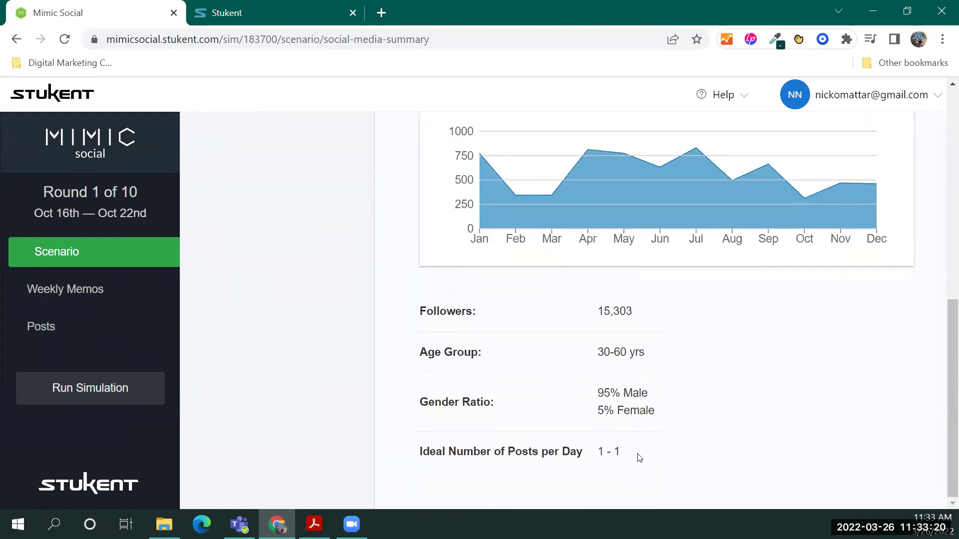
scroll(636, 456, up, 1)
scroll(639, 456, up, 2)
Switch to YouTube to see its monthly views chart, 1,105 subscribers and audience stats
click(504, 167)
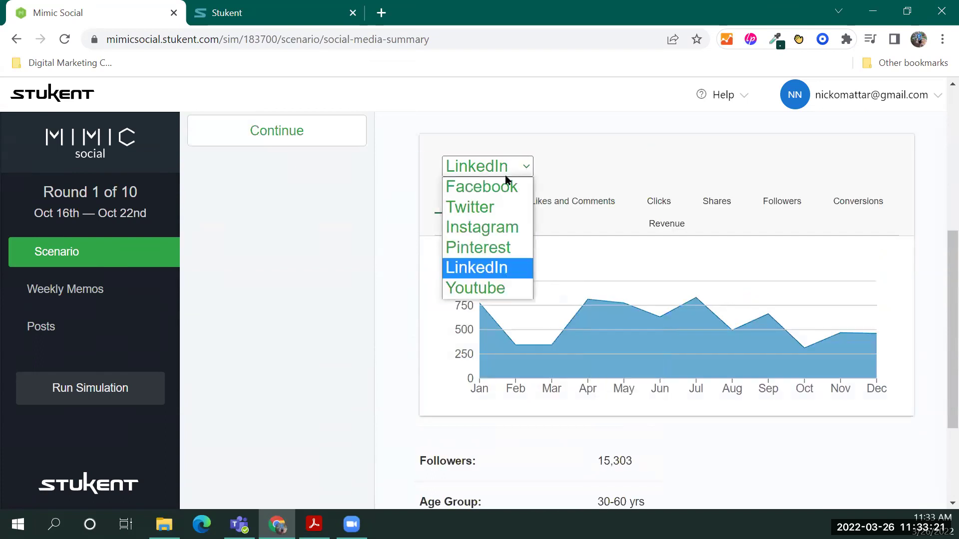
click(478, 291)
scroll(524, 288, down, 3)
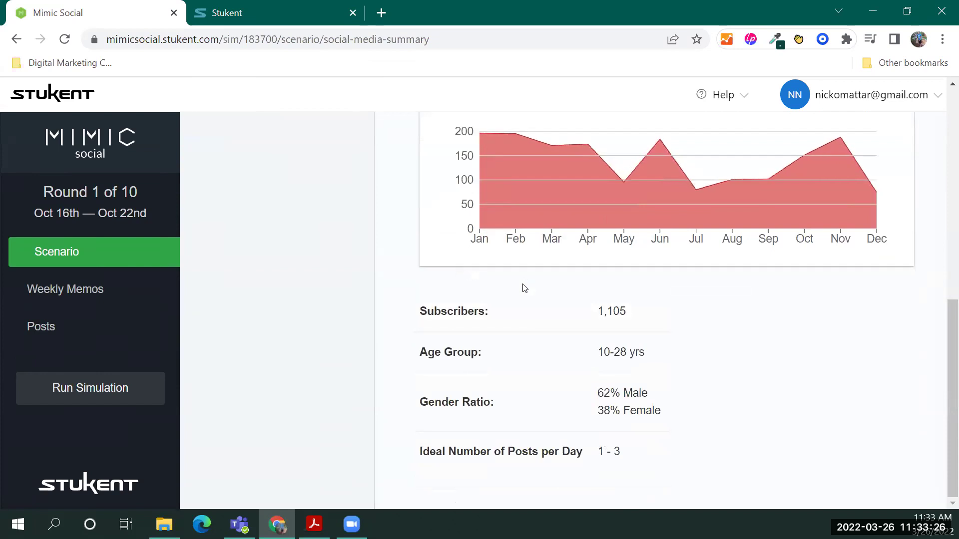
scroll(524, 288, up, 3)
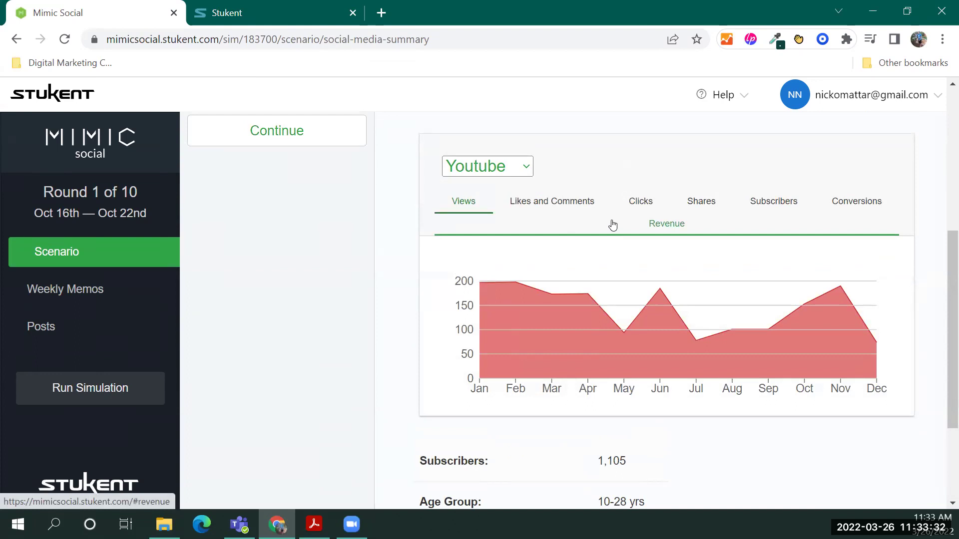
scroll(408, 310, up, 6)
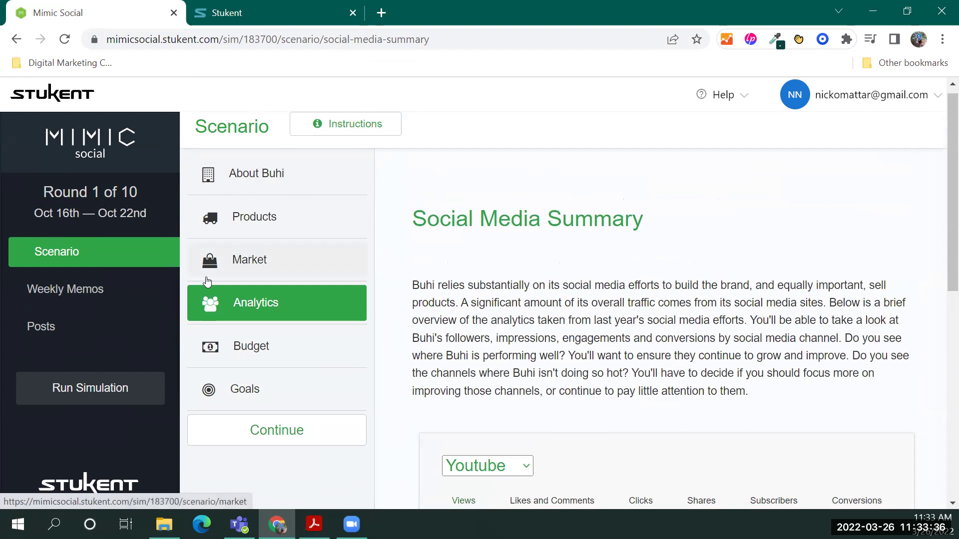
scroll(280, 321, down, 2)
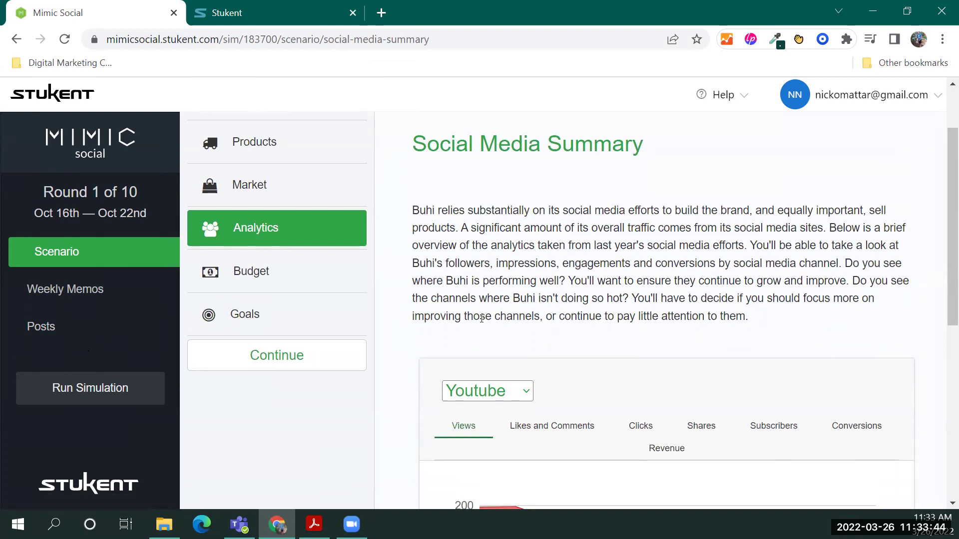
Return to Budget and scroll to the Production and Promotion Budget Spent sections
click(258, 265)
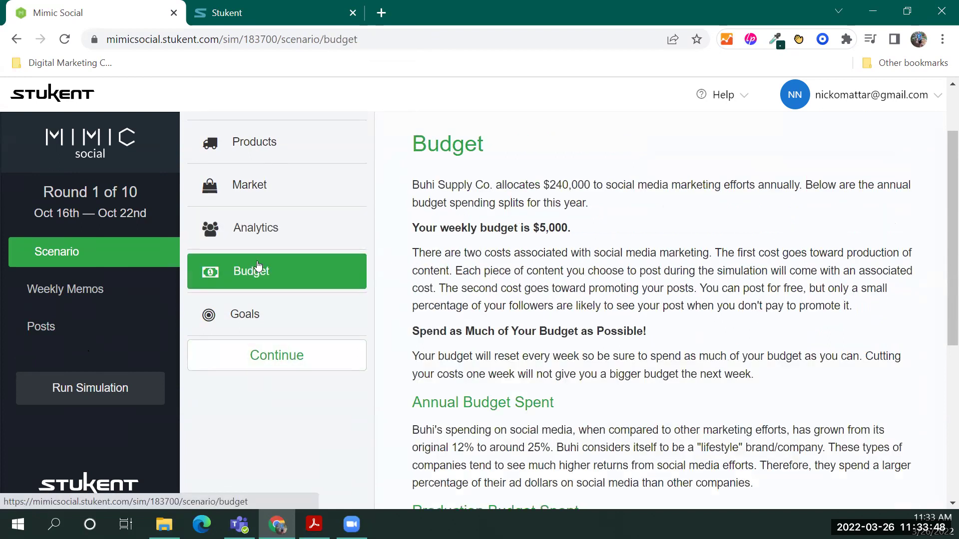
scroll(674, 347, down, 2)
scroll(674, 347, down, 4)
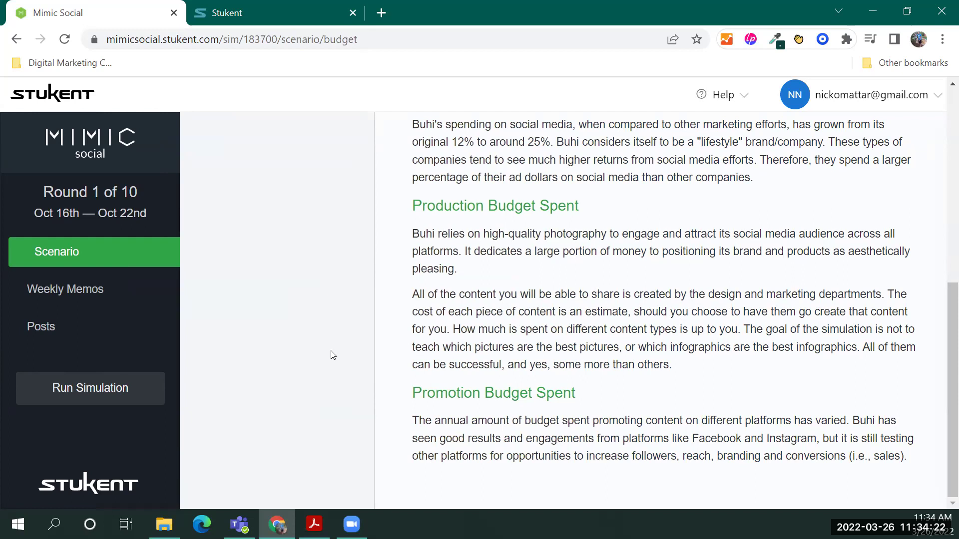
Go via Weekly Memos to the Round 1 Post Planner and check Pending Posts
click(109, 289)
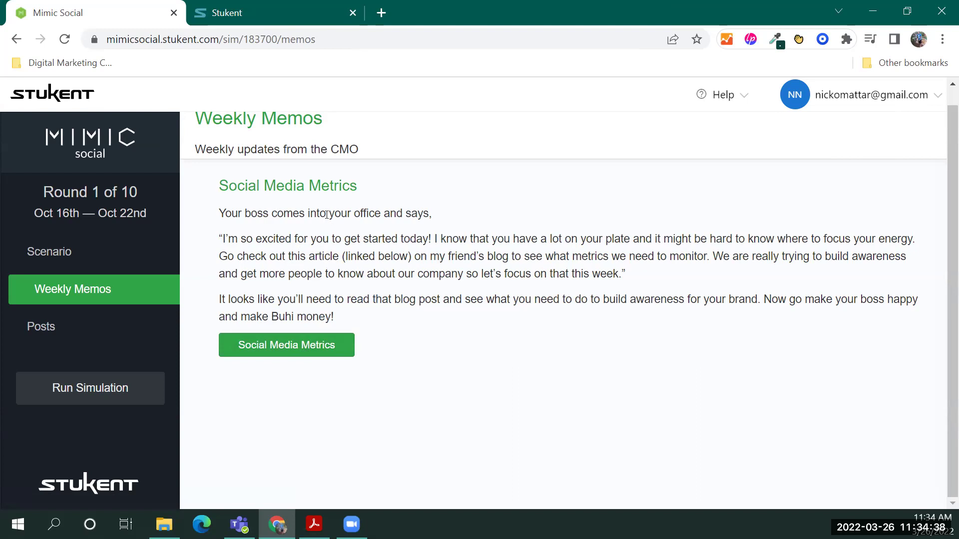
click(69, 325)
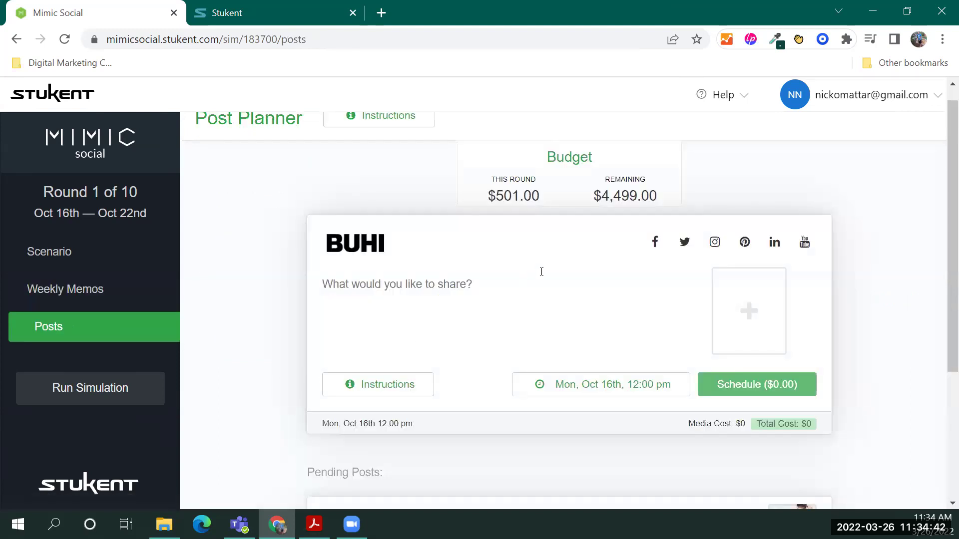
scroll(528, 317, down, 3)
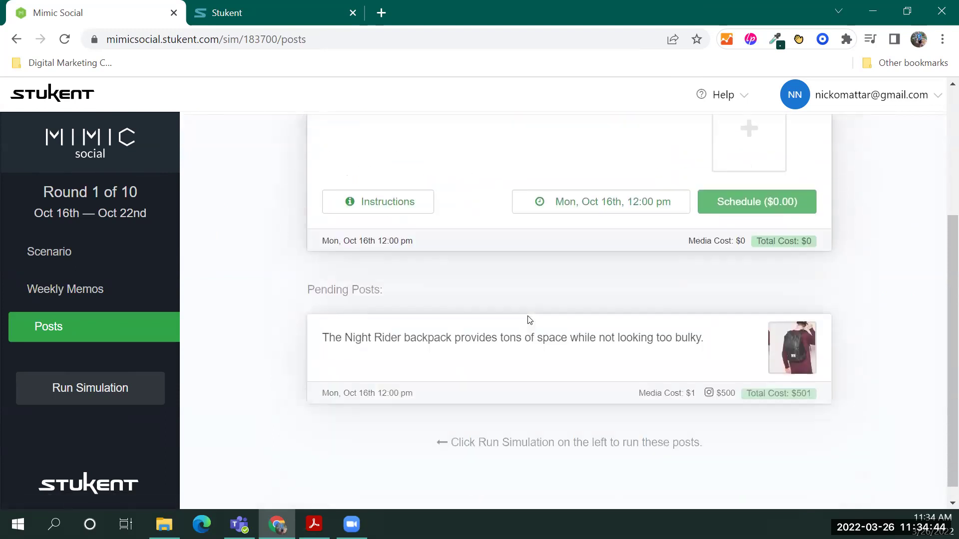
scroll(504, 350, up, 3)
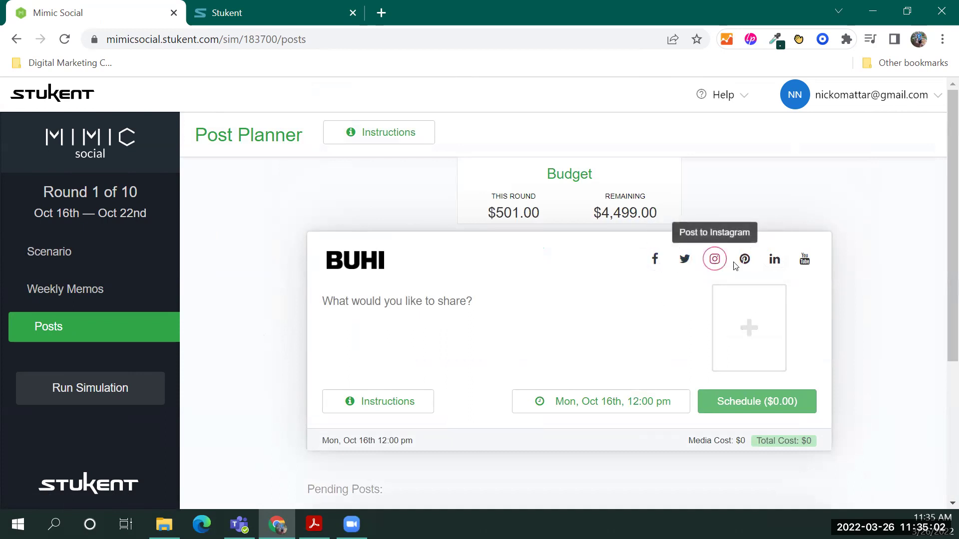
Target the BUHI post at Facebook with promotion left off, keeping the total at $0
click(655, 260)
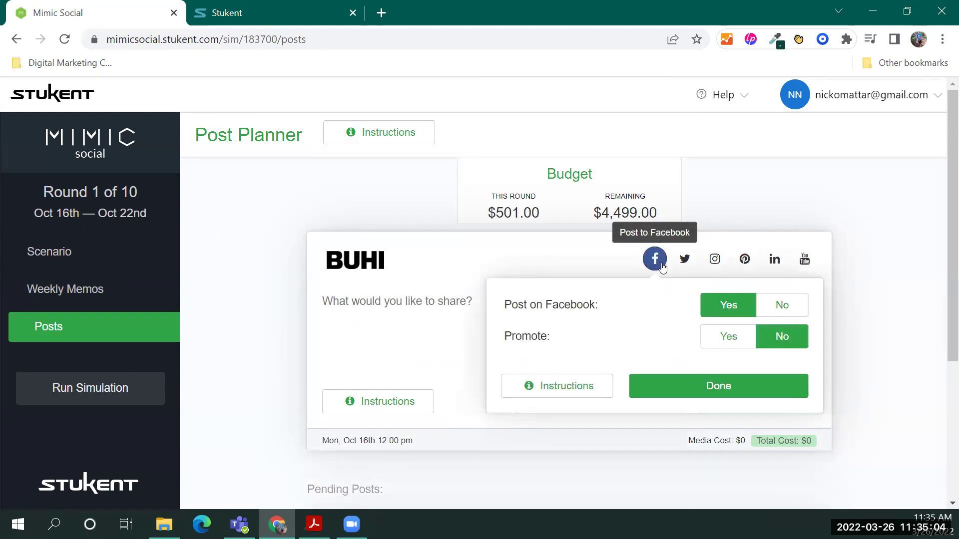
click(743, 340)
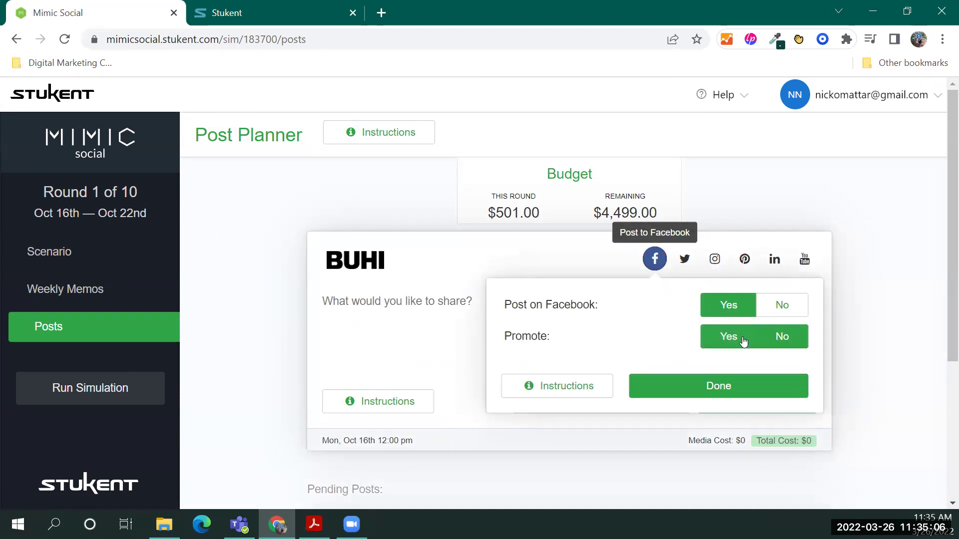
click(781, 336)
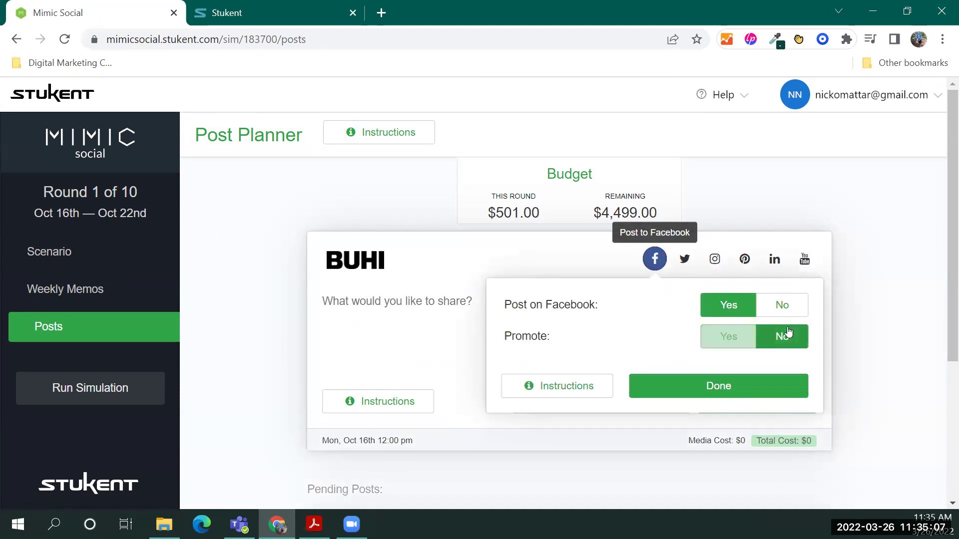
click(706, 387)
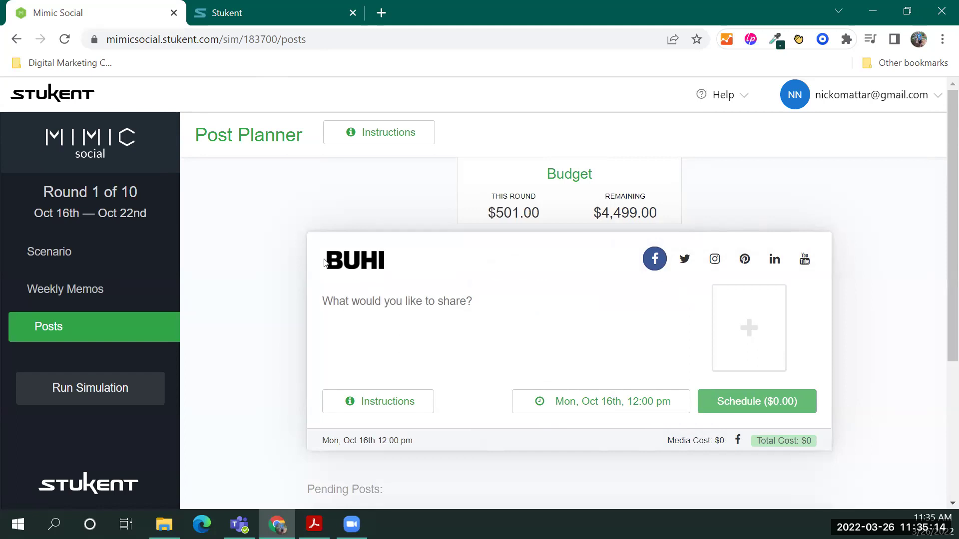
Write the caption 'We love seeing our backpacks out in the wilderness!' in the BUHI post's text box
click(401, 306)
text(We love s)
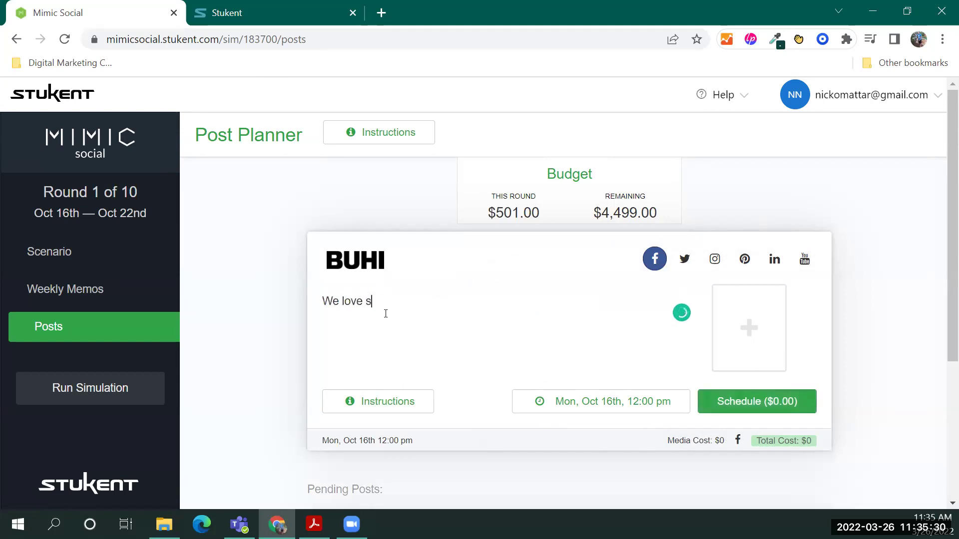
text(eeing our backpa)
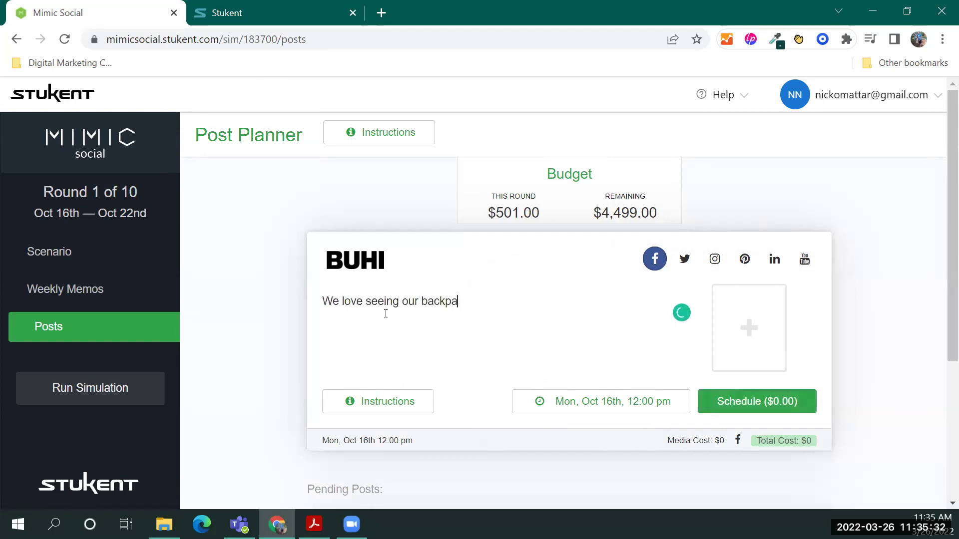
text(cks out in the wilderness!)
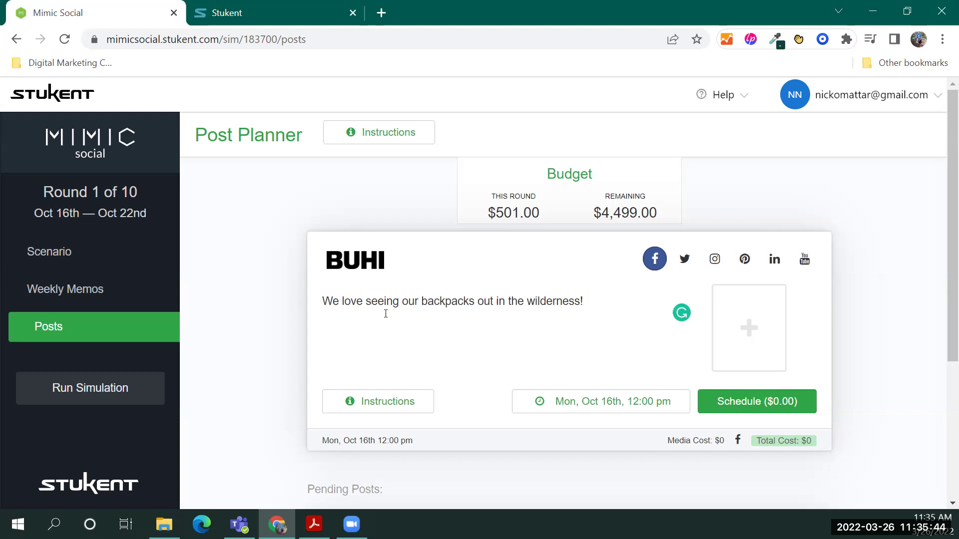
Open the attachment content choices and scroll through the media gallery, then back to the top
click(752, 332)
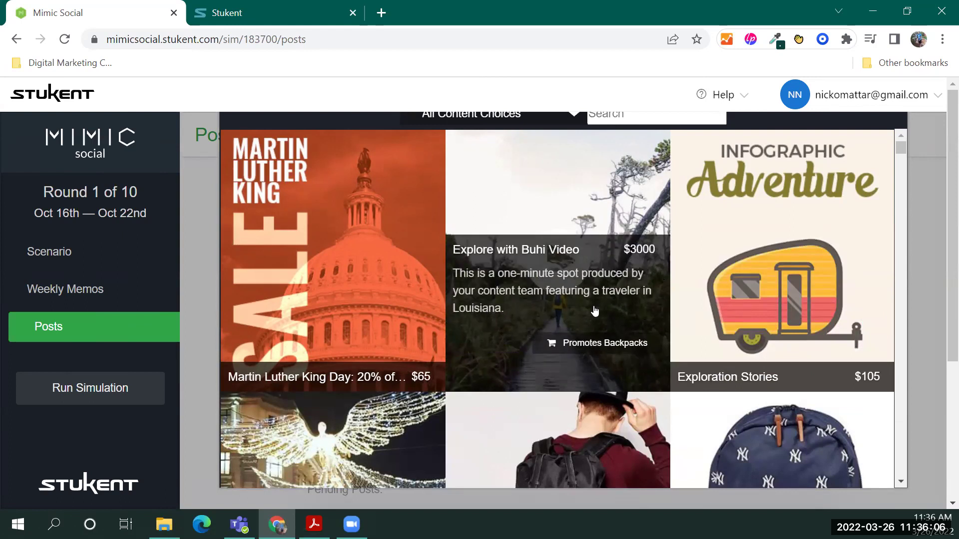
scroll(575, 322, down, 5)
scroll(587, 340, down, 6)
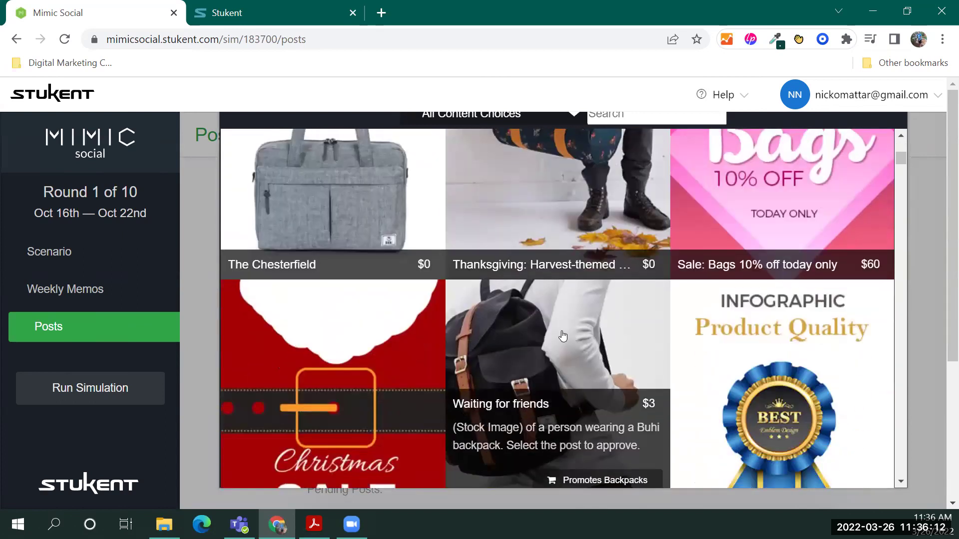
scroll(555, 315, down, 3)
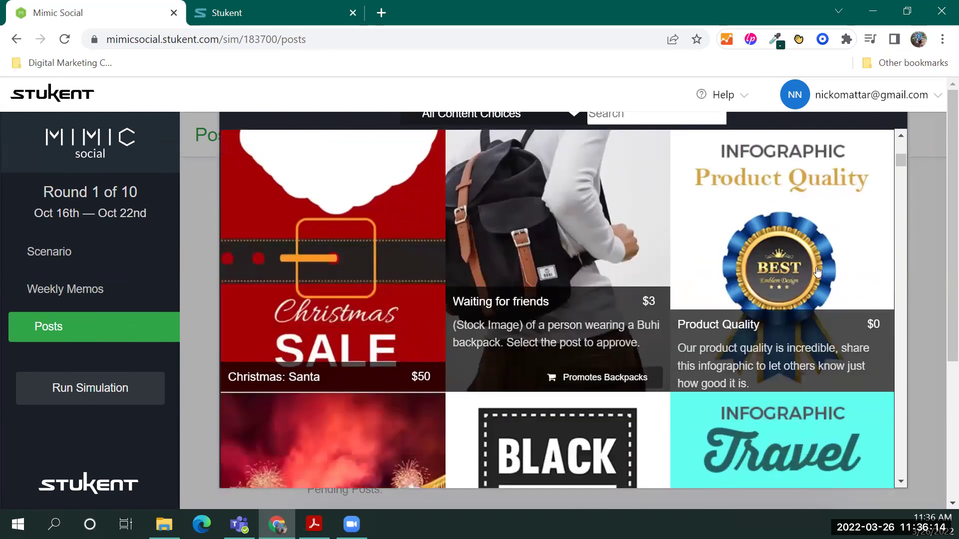
scroll(824, 200, down, 3)
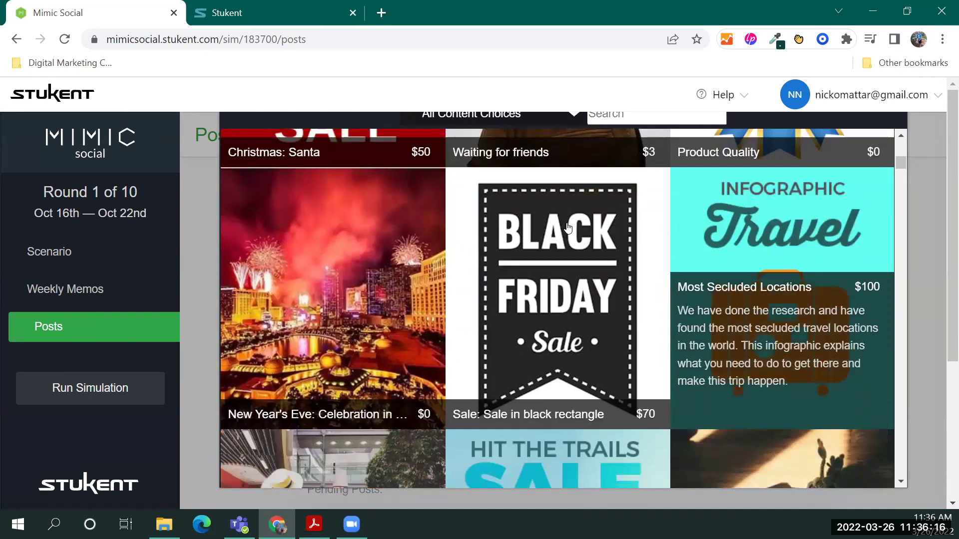
scroll(525, 218, down, 6)
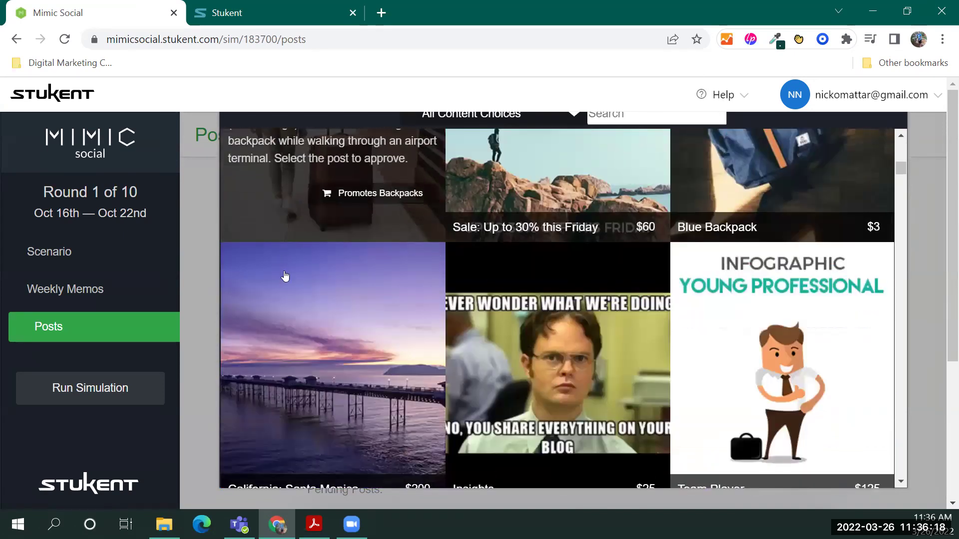
scroll(790, 350, down, 1)
scroll(381, 210, down, 10)
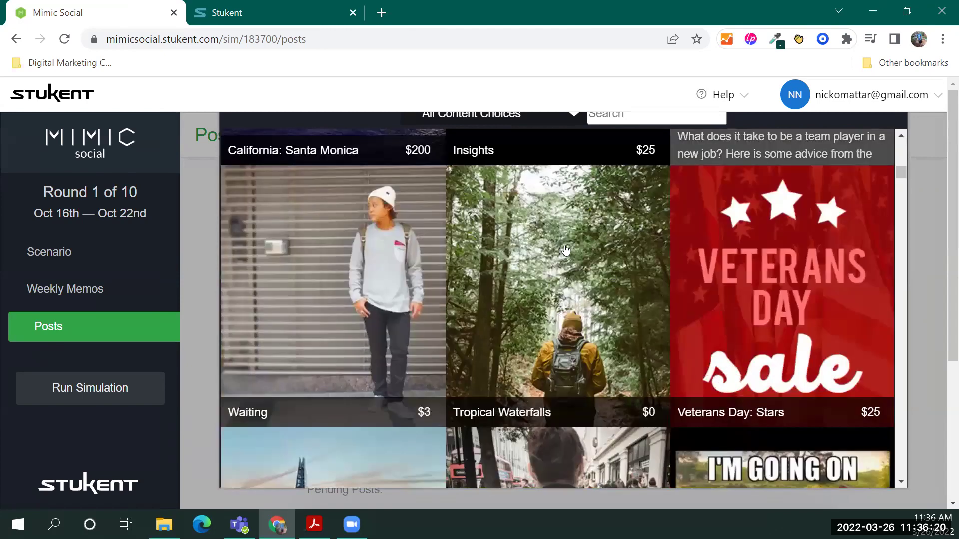
scroll(380, 213, down, 10)
scroll(560, 172, up, 1)
scroll(560, 173, up, 5)
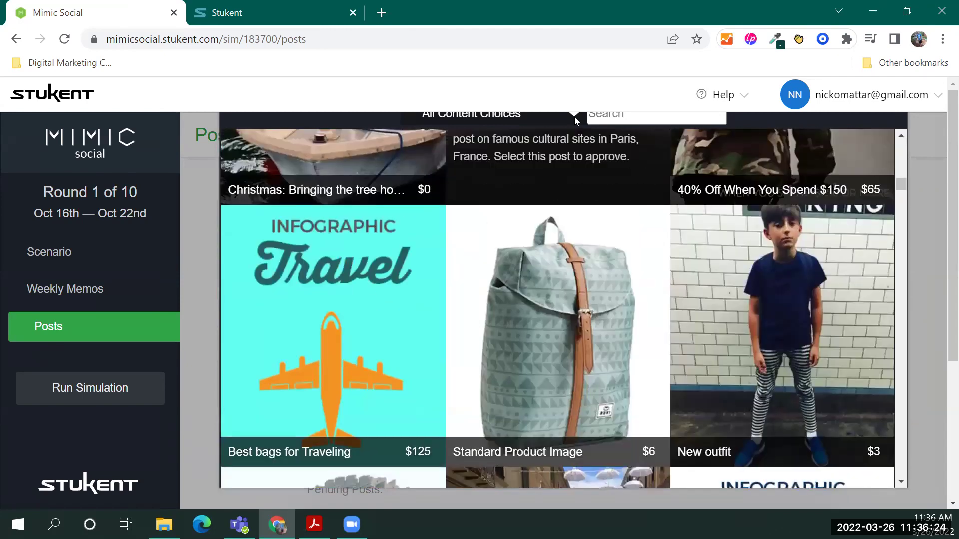
scroll(680, 314, up, 5)
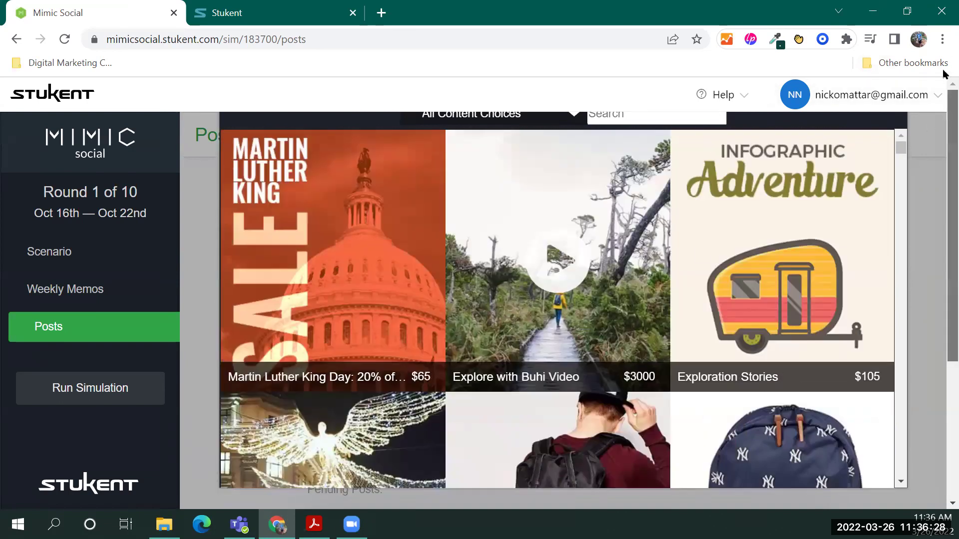
Filter the content choices to Pictures and attach the forest hiker photo to the post
click(567, 119)
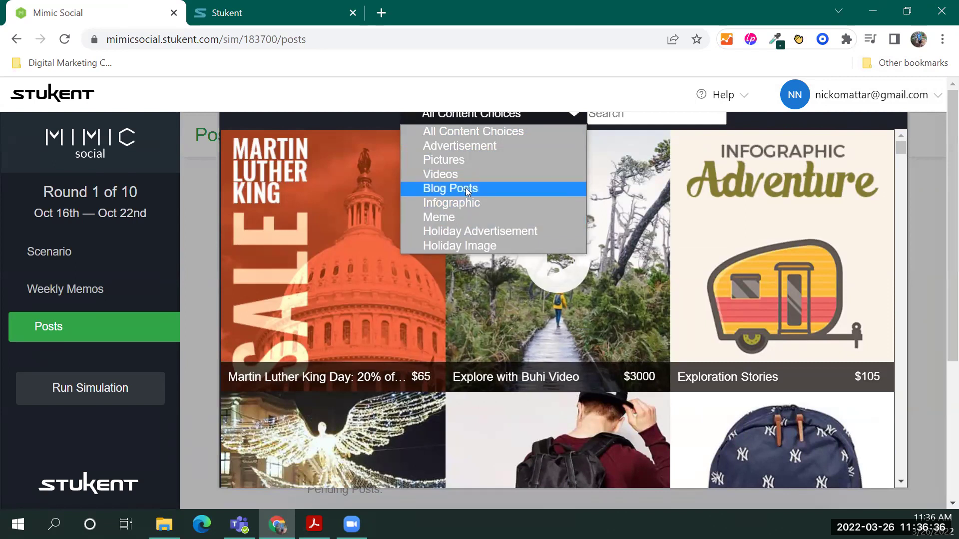
click(472, 162)
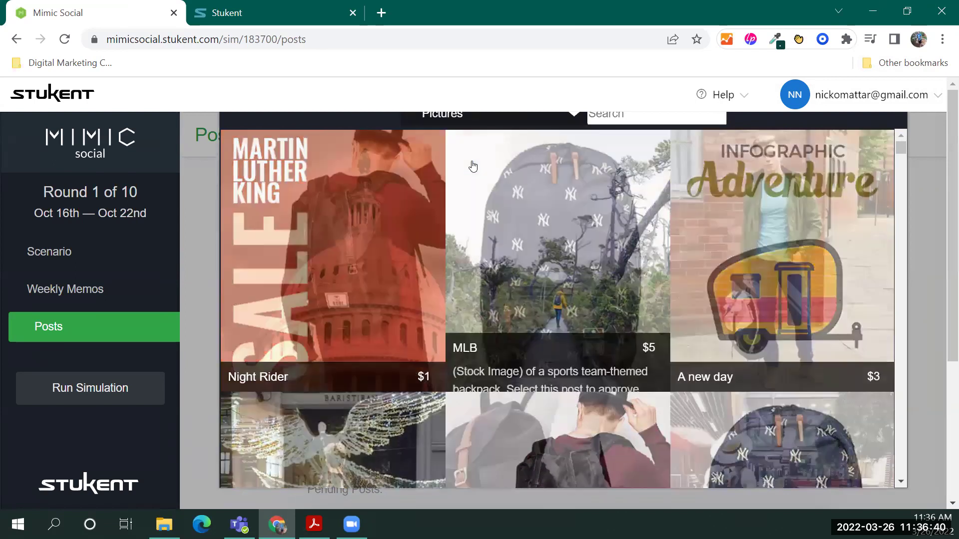
scroll(643, 309, down, 10)
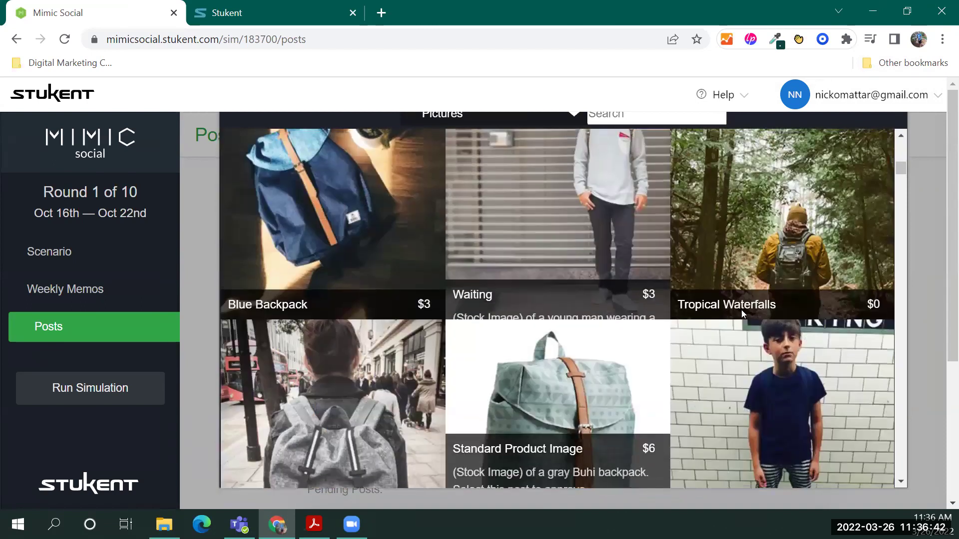
scroll(785, 290, up, 2)
click(747, 383)
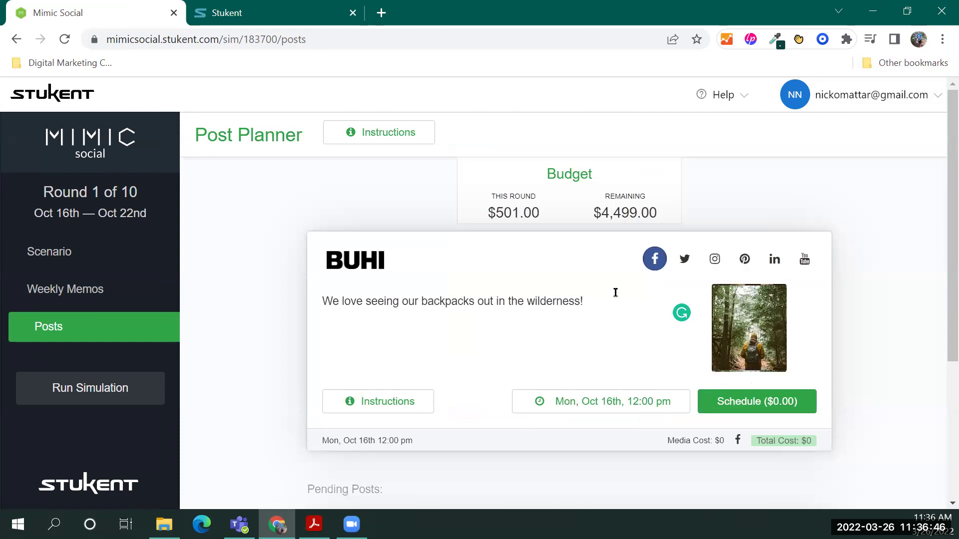
Turn on posting to Instagram and turn off posting to Facebook for this post
click(715, 259)
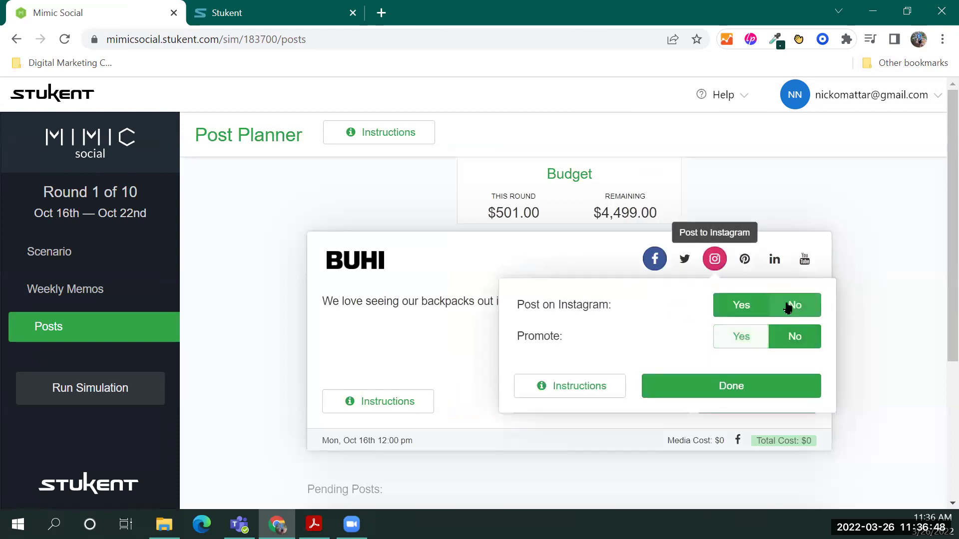
click(760, 337)
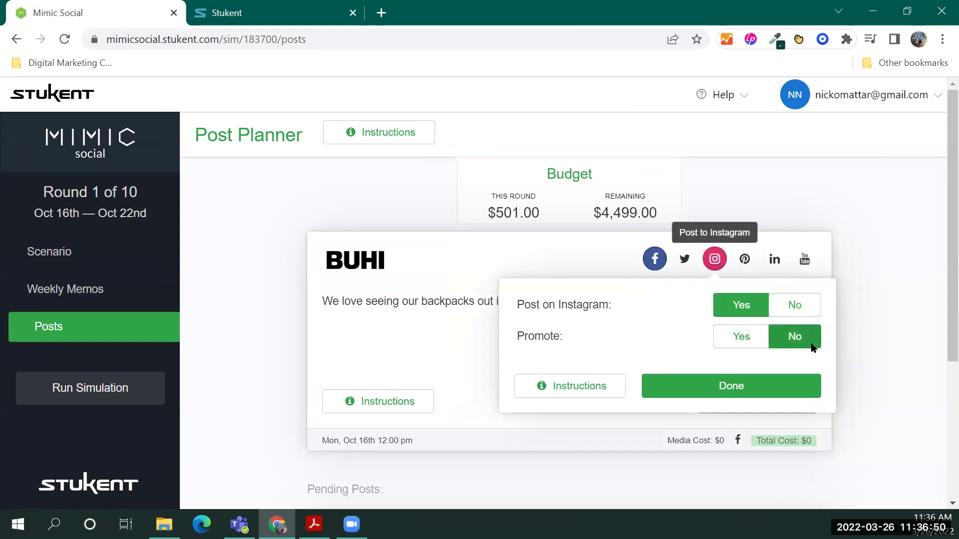
click(739, 388)
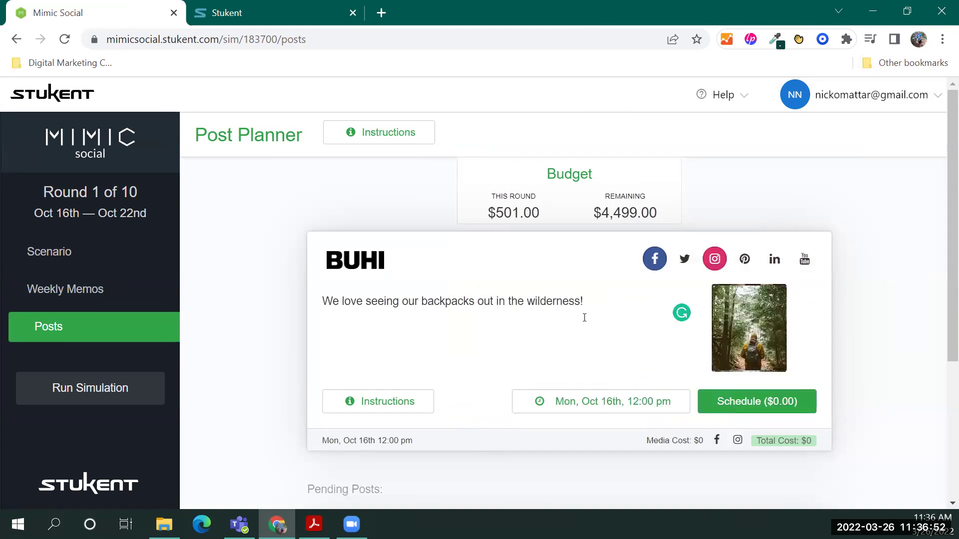
click(653, 266)
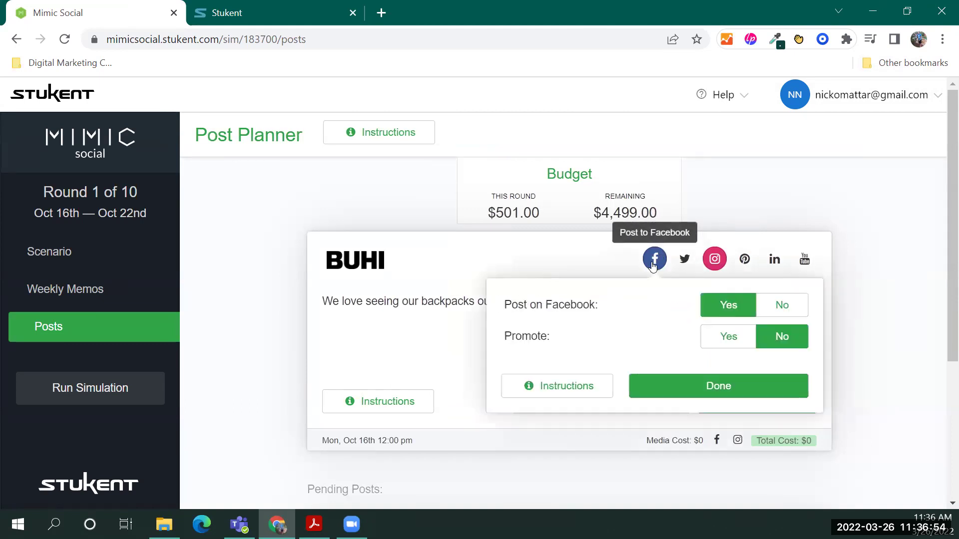
click(784, 315)
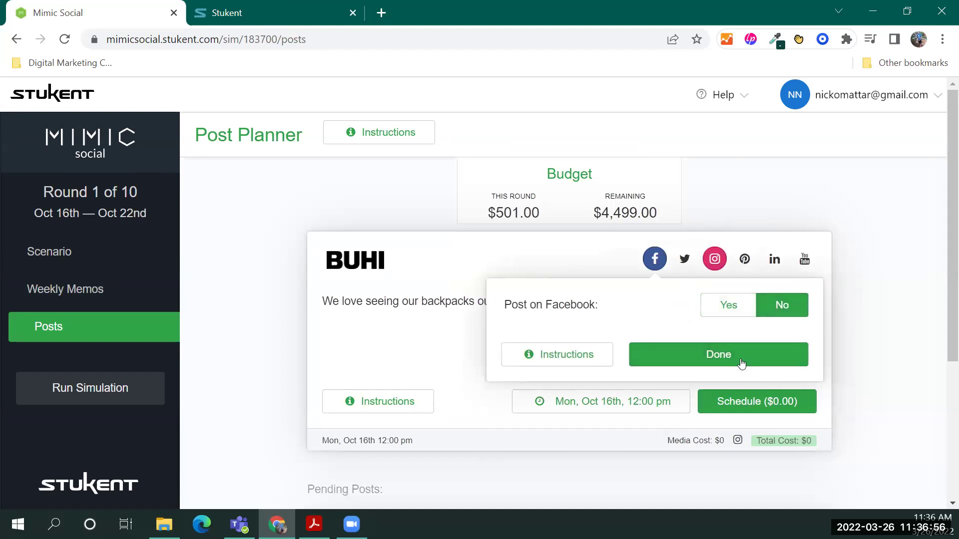
click(706, 362)
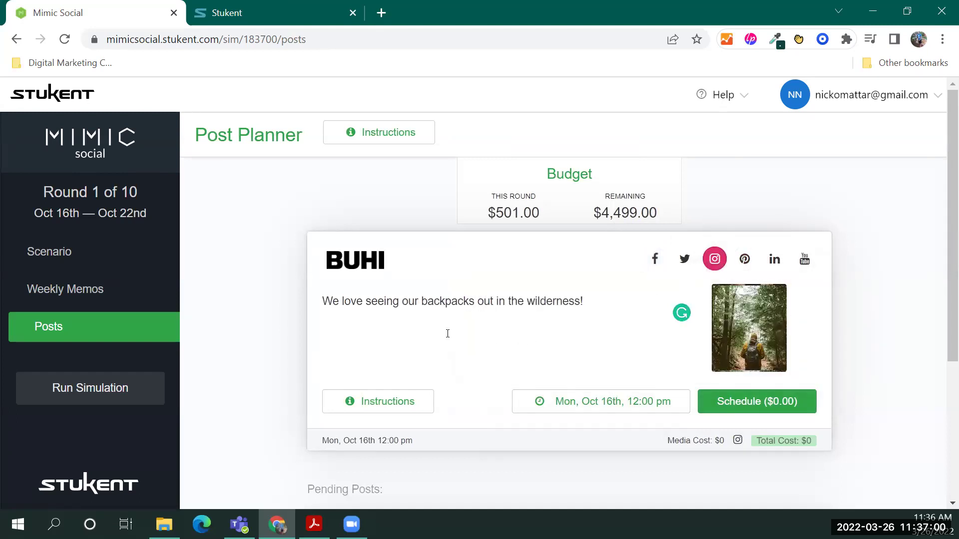
Pick October 19 in the date picker and schedule the wilderness post for $0.00
scroll(448, 334, down, 2)
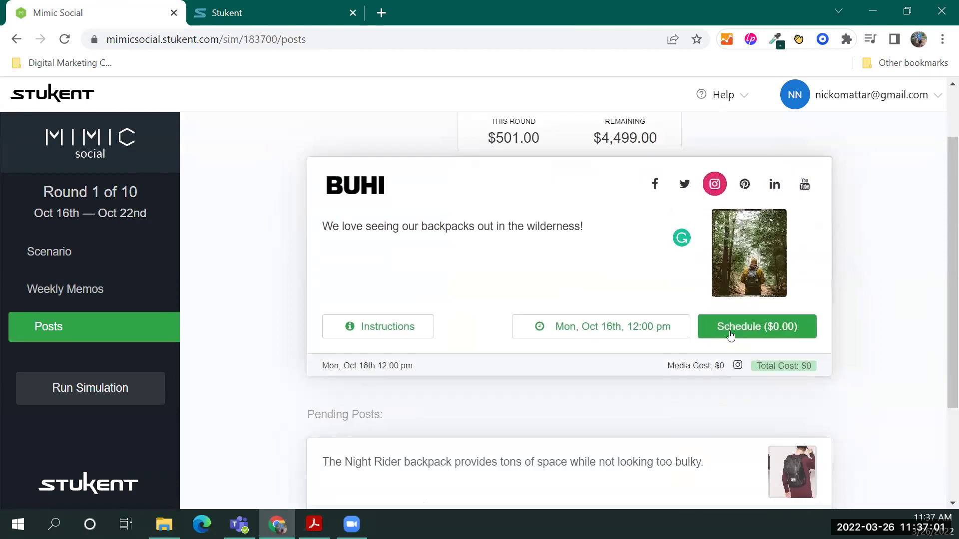
click(627, 328)
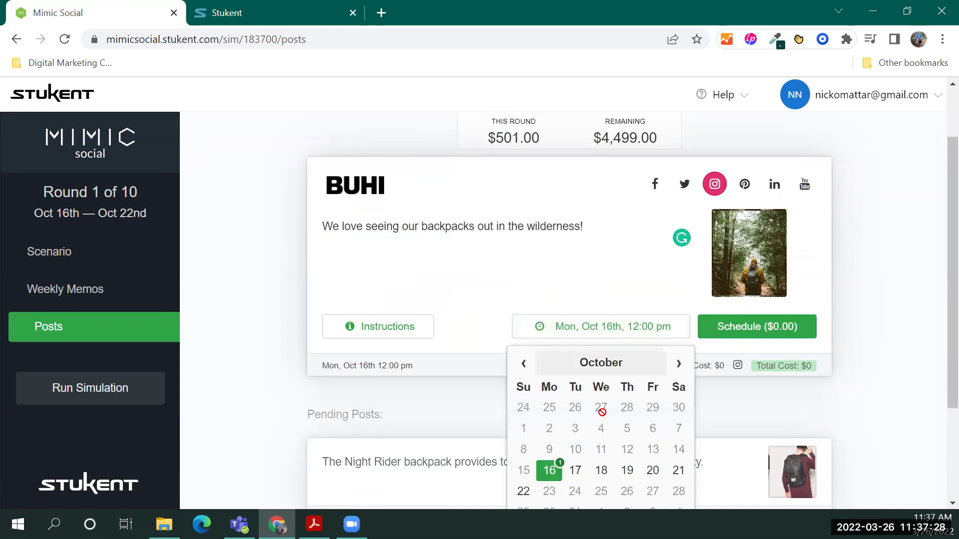
click(627, 470)
scroll(845, 376, down, 3)
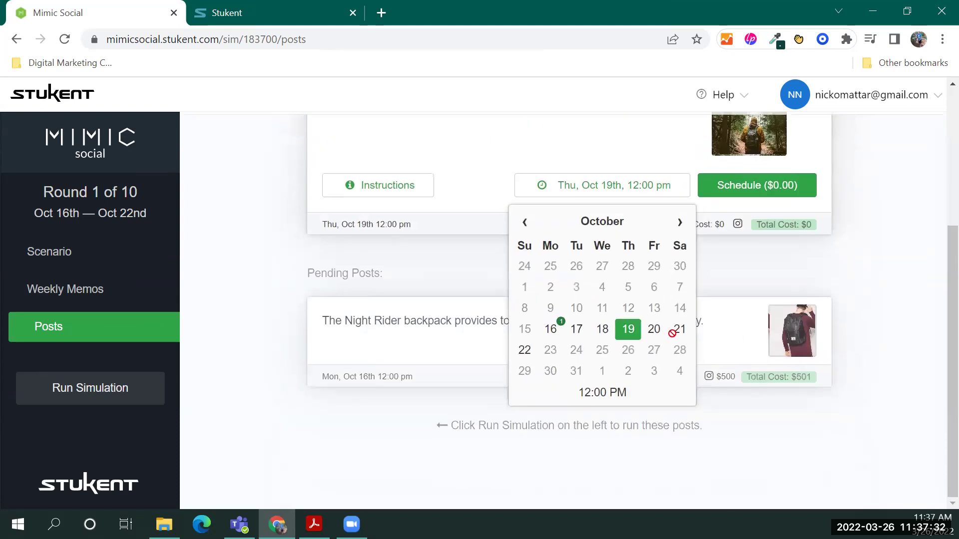
click(758, 431)
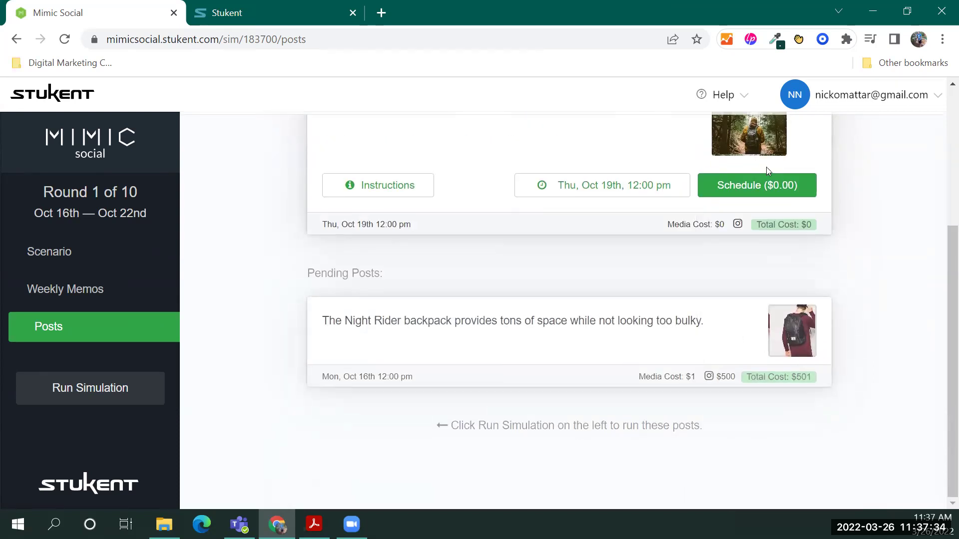
click(757, 186)
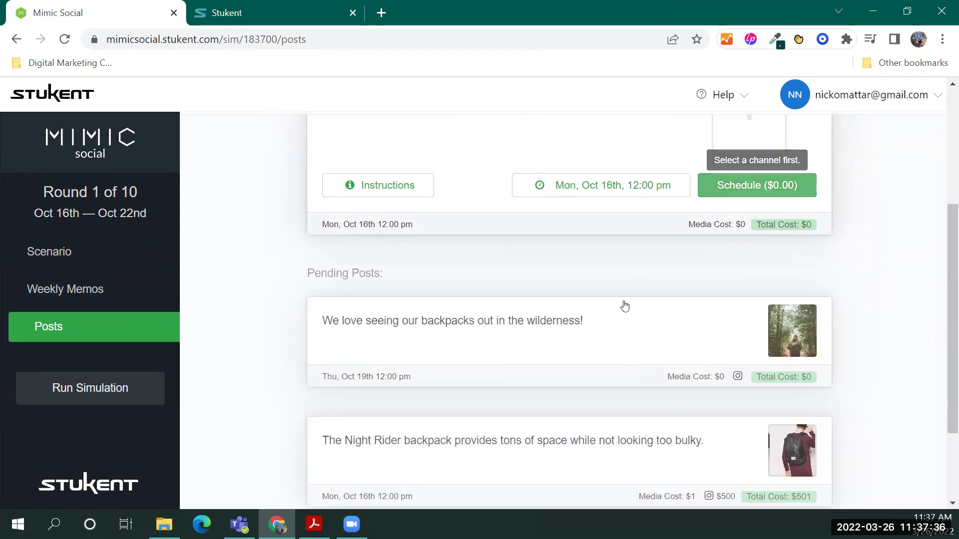
scroll(584, 351, down, 3)
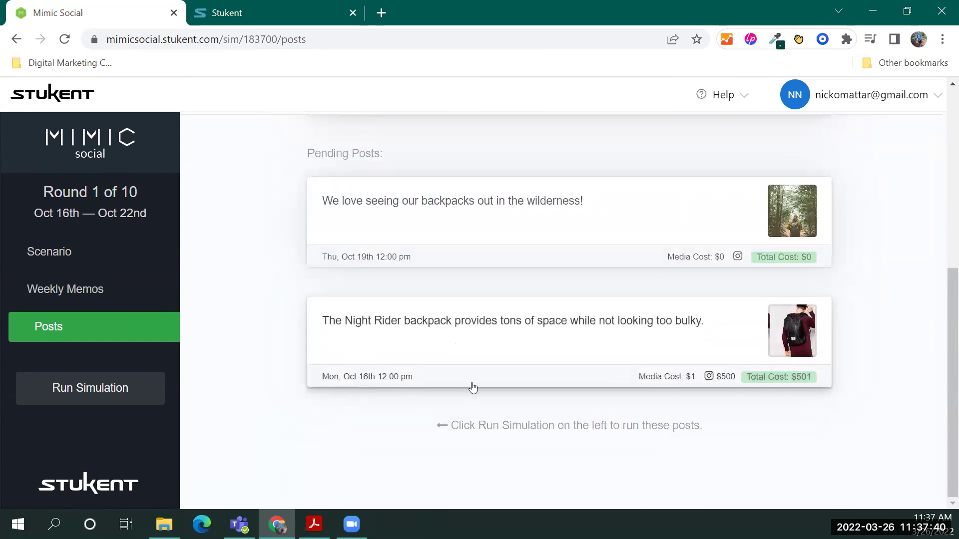
Begin a new post and trim the drafted wording down to 'Flash sale!'
scroll(499, 443, up, 3)
scroll(501, 444, up, 3)
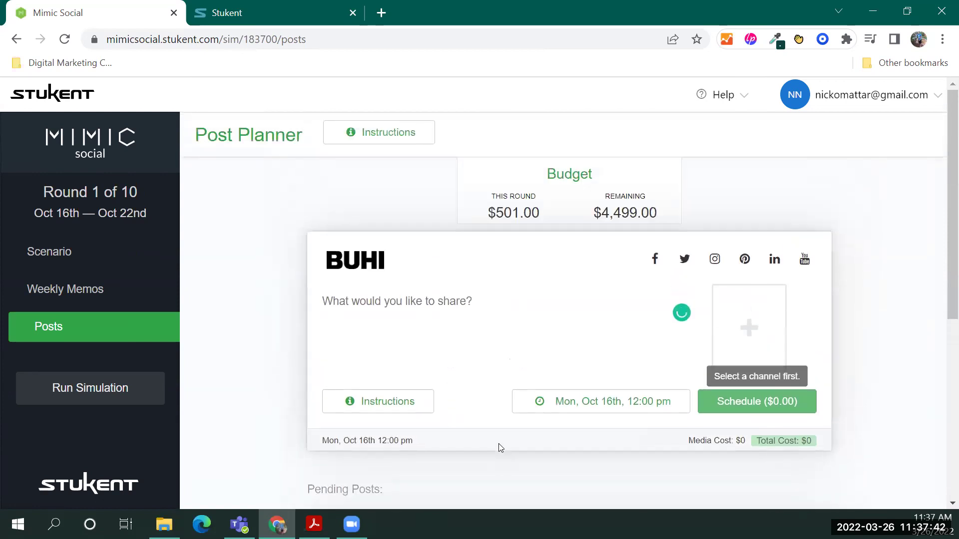
click(450, 321)
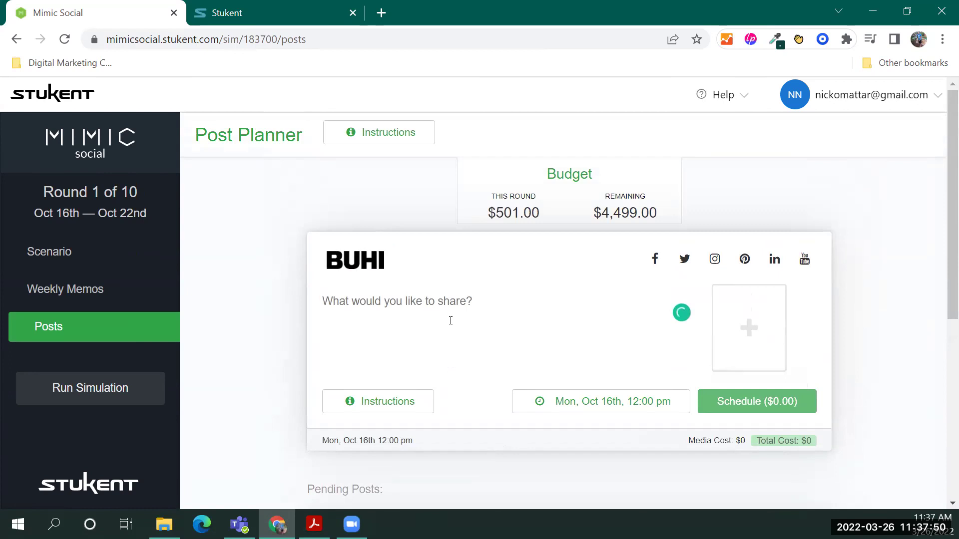
text(We're having)
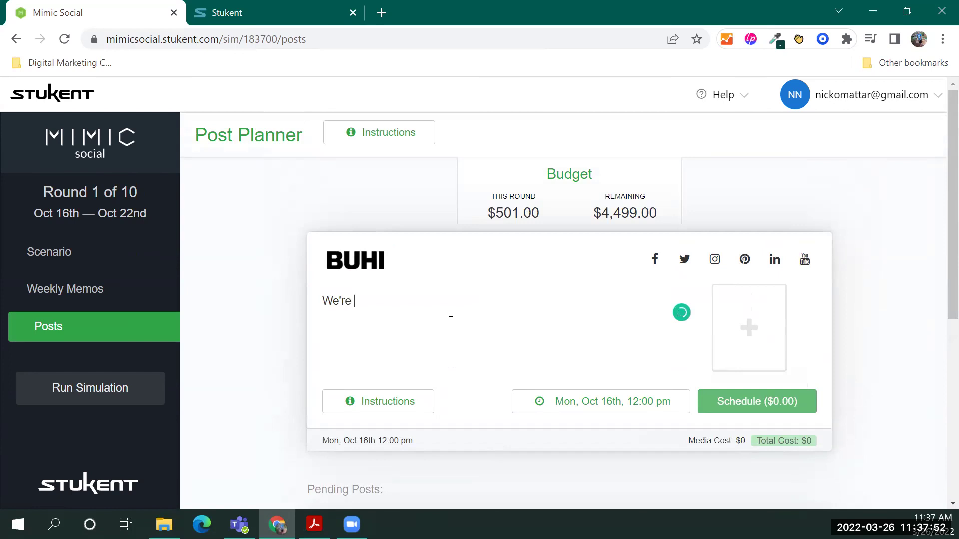
key(BackSpace)
key(ctrl+BackSpace)
key(ctrl+BackSpace)
text(Sa)
key(BackSpace)
key(BackSpace)
text(Flash sale)
text(! $)
text(50)
text(% off ou)
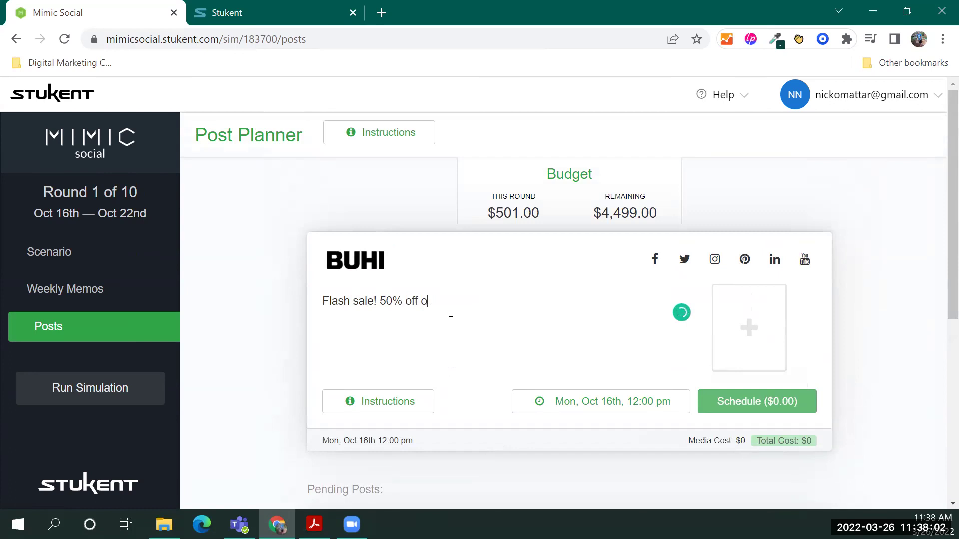
key(BackSpace)
key(BackSpace)
key(BackSpace)
key(BackSpace)
key(BackSpace)
key(BackSpace)
key(BackSpace)
key(BackSpace)
key(BackSpace)
Filter the attachment gallery to Advertisements and attach the $50 '20% off storewide' ad
click(749, 327)
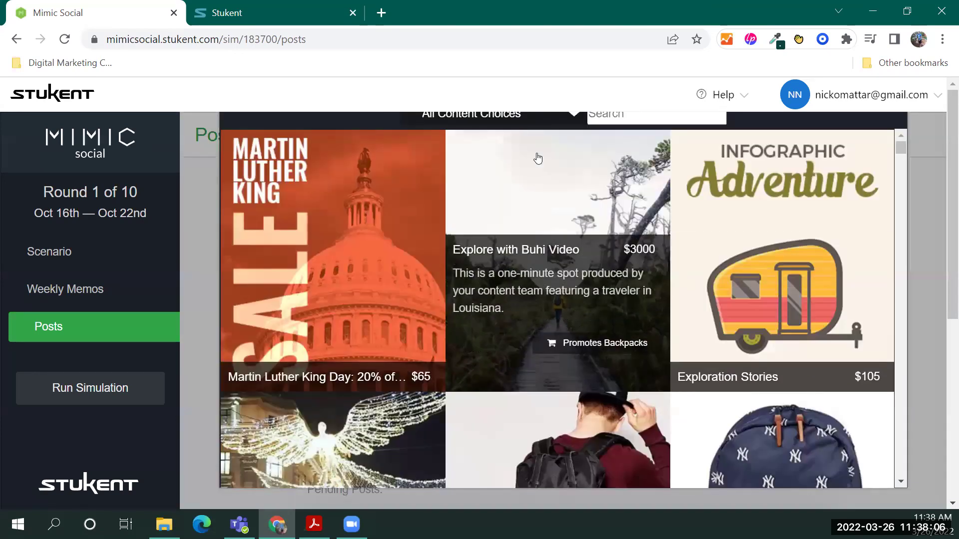
click(500, 115)
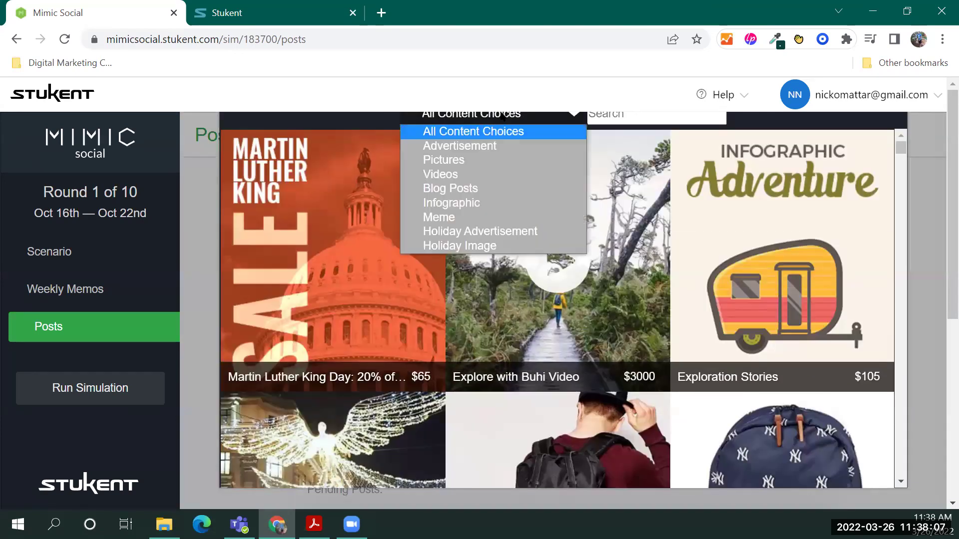
click(469, 146)
scroll(586, 387, down, 8)
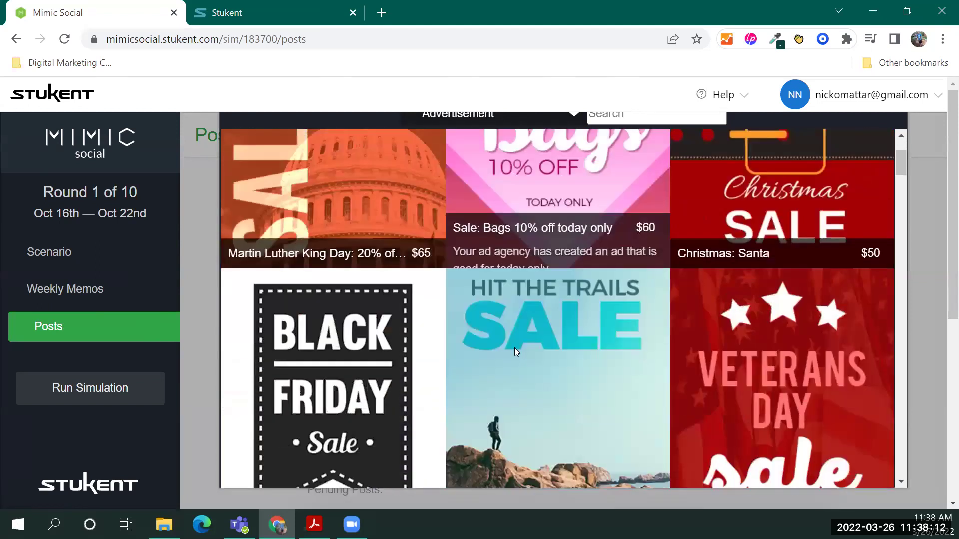
scroll(254, 324, down, 14)
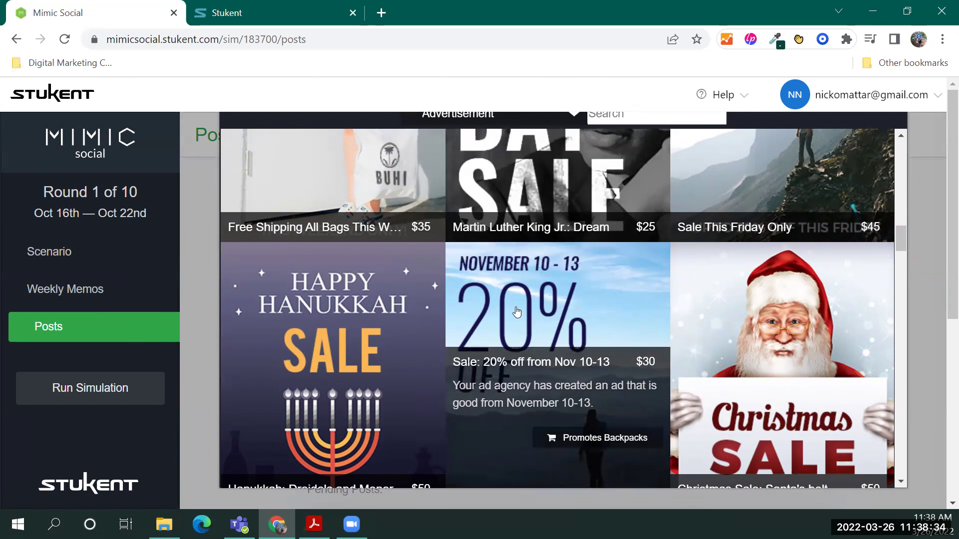
scroll(515, 307, down, 15)
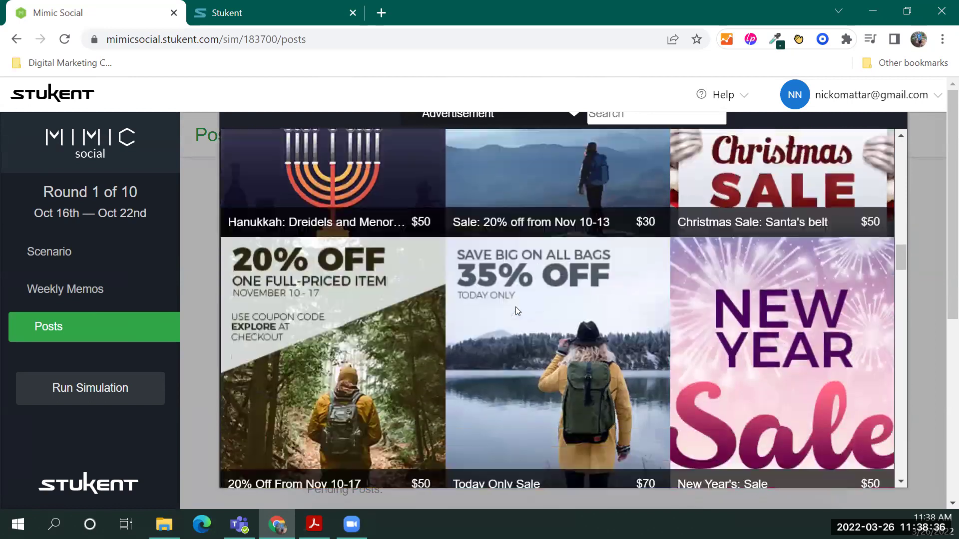
scroll(515, 306, down, 15)
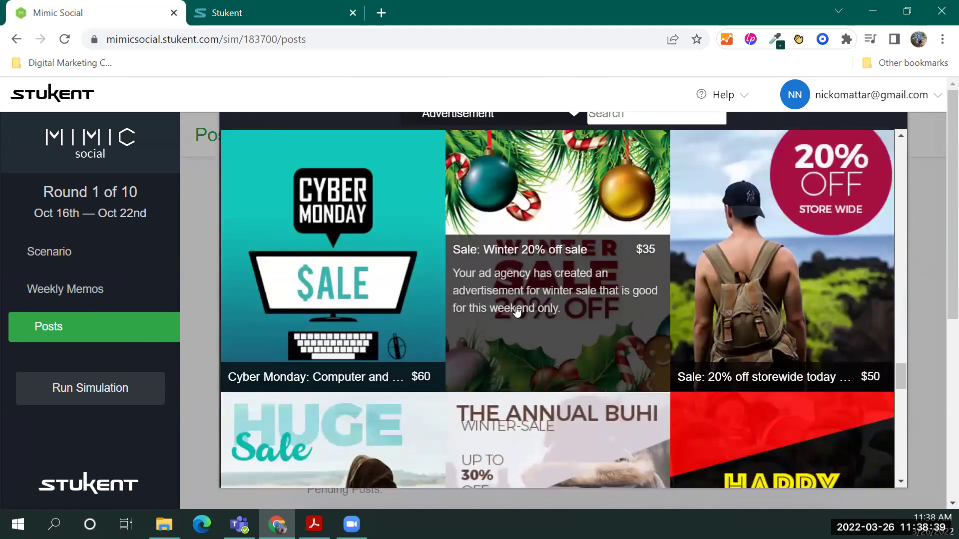
click(798, 204)
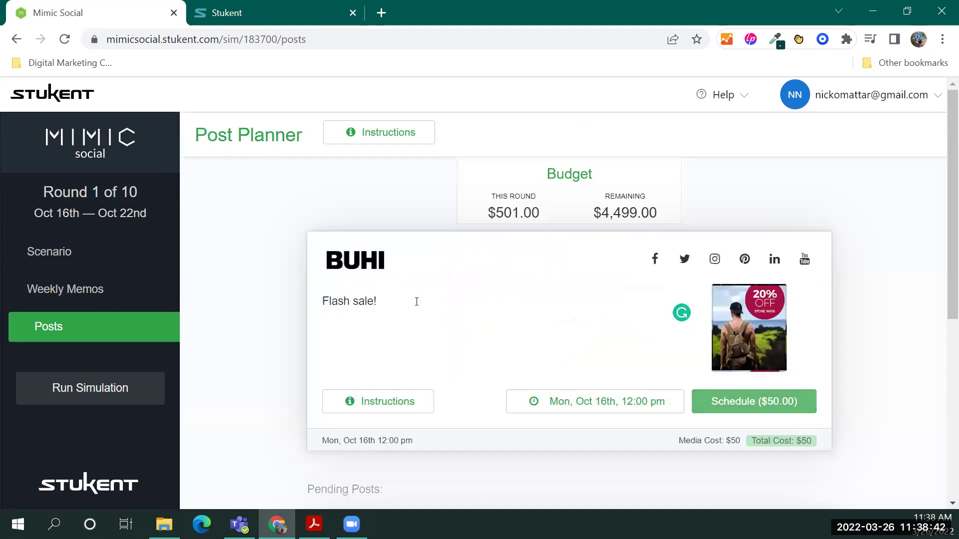
Continue the text with '20% off the entire store! Today only!', fixing typos along the way
text(20%)
text(of)
key(BackSpace)
key(BackSpace)
text(off for yo)
key(BackSpace)
key(BackSpace)
key(BackSpace)
text(tre)
key(BackSpace)
key(BackSpace)
text(he entire store)
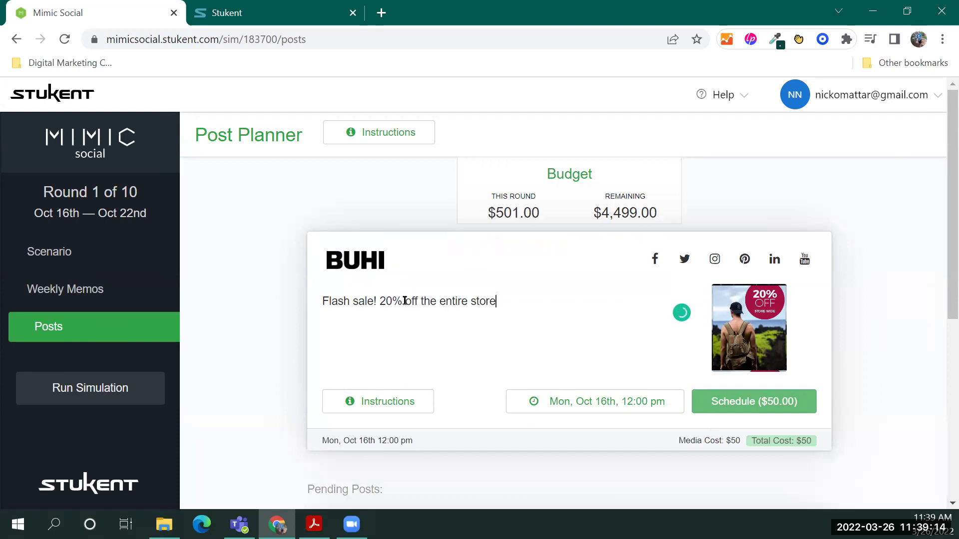
text(! Today only!)
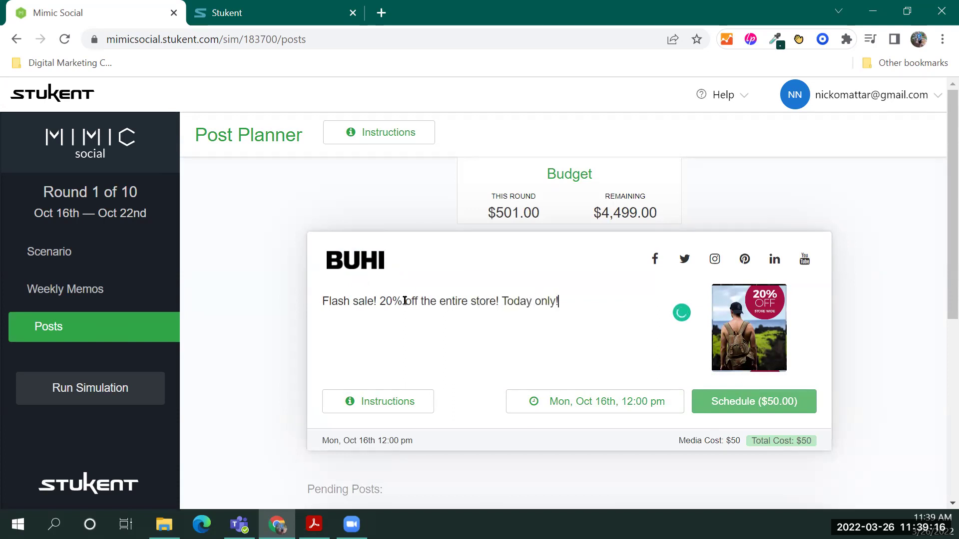
Date the Flash sale post Tue, Oct 17th and raise its time from 12:00 to 4:00 pm
click(672, 411)
click(588, 294)
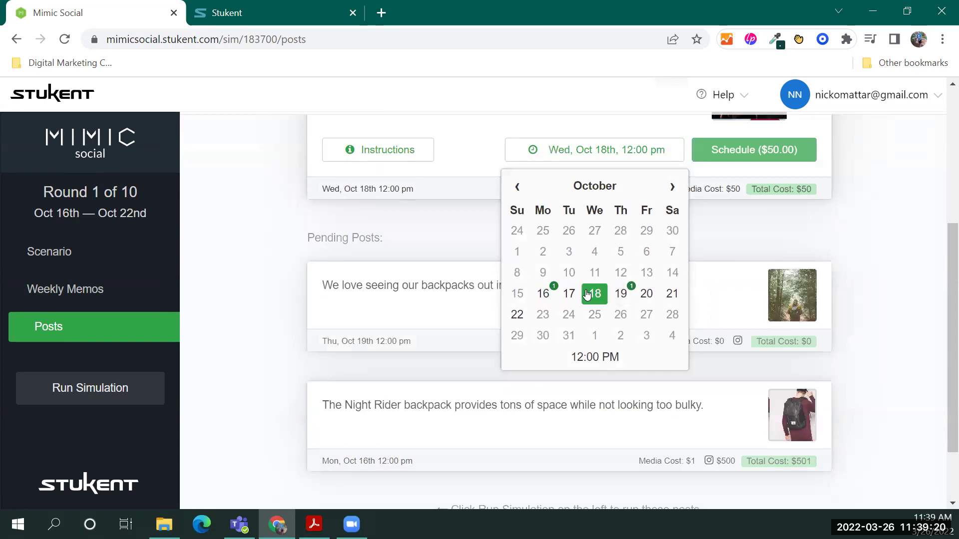
click(569, 294)
click(602, 360)
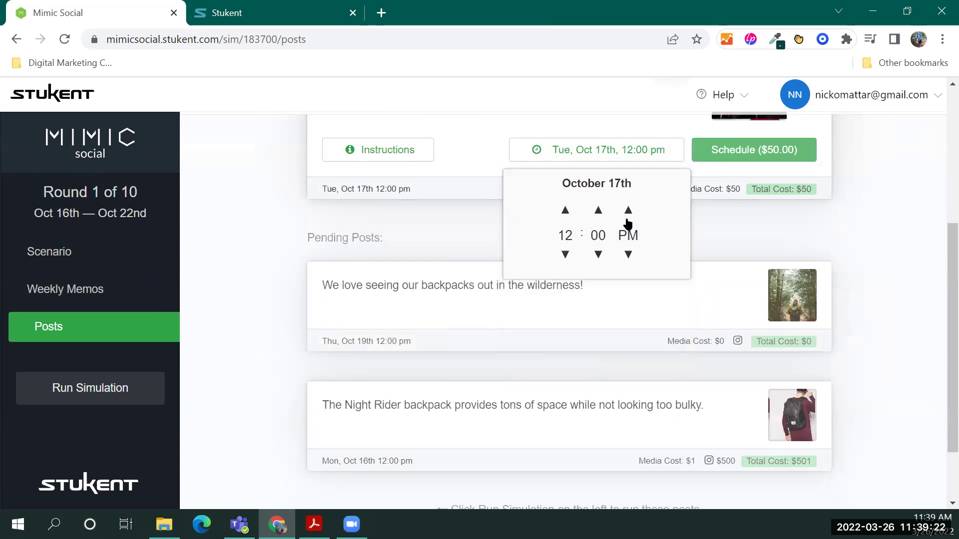
click(565, 210)
click(564, 210)
click(568, 209)
click(567, 210)
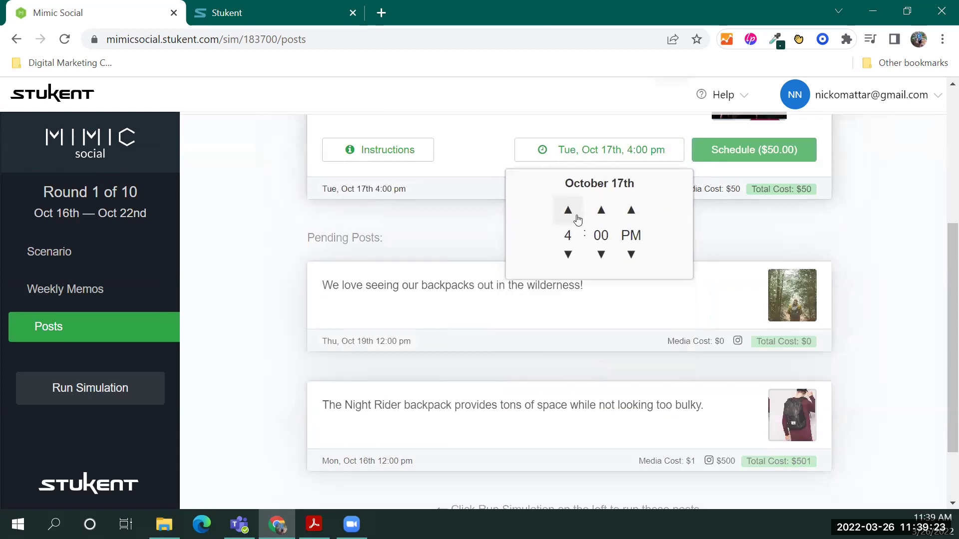
click(772, 218)
scroll(781, 246, up, 3)
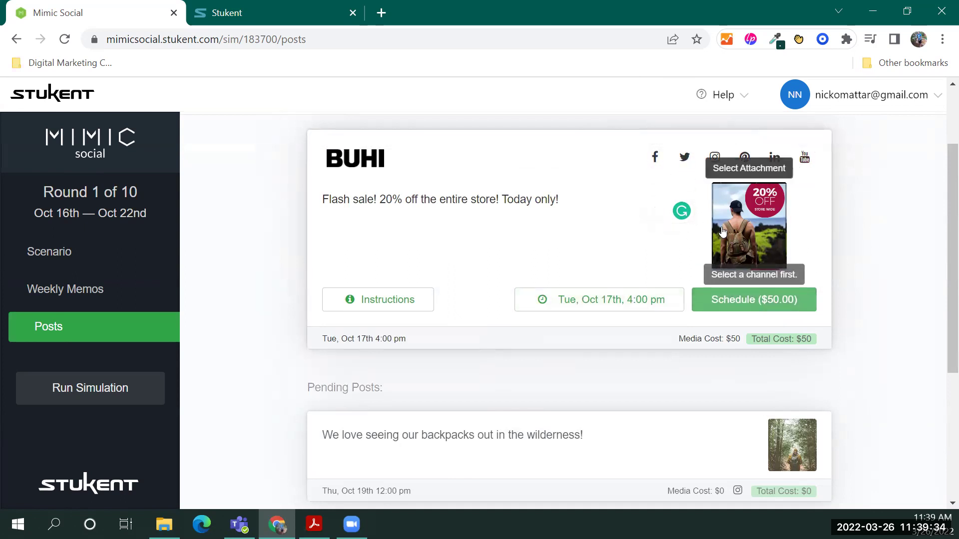
Adjust the post's channels, discarding unsaved changes and turning Facebook posting off
click(654, 158)
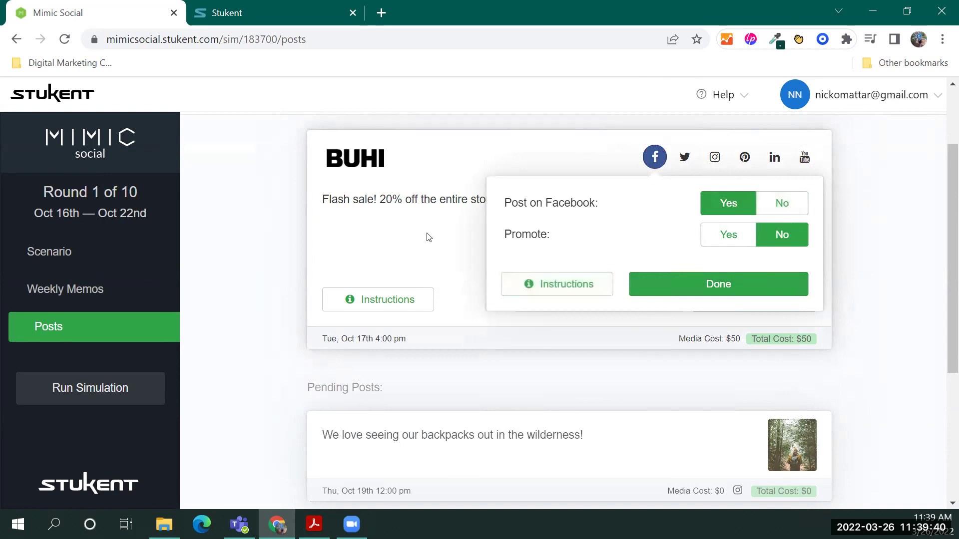
click(681, 158)
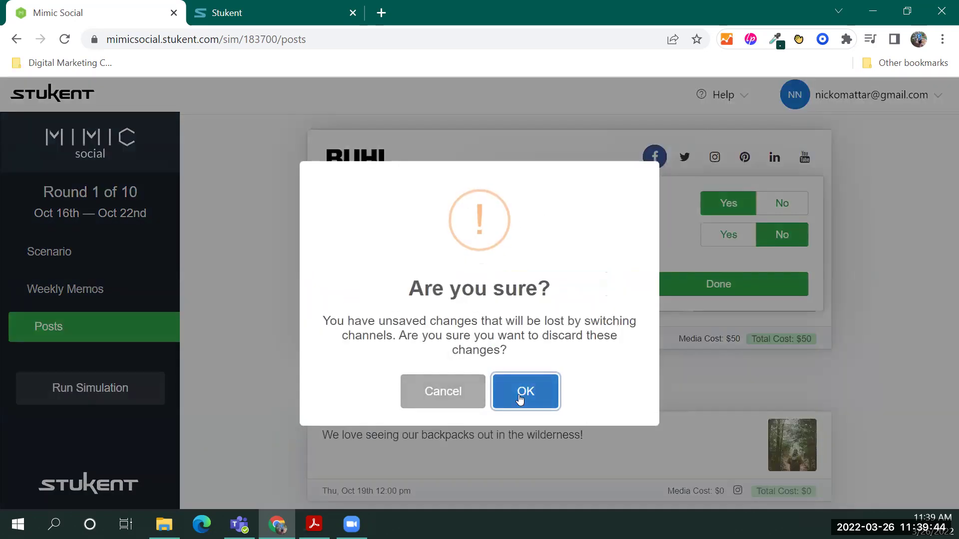
click(521, 399)
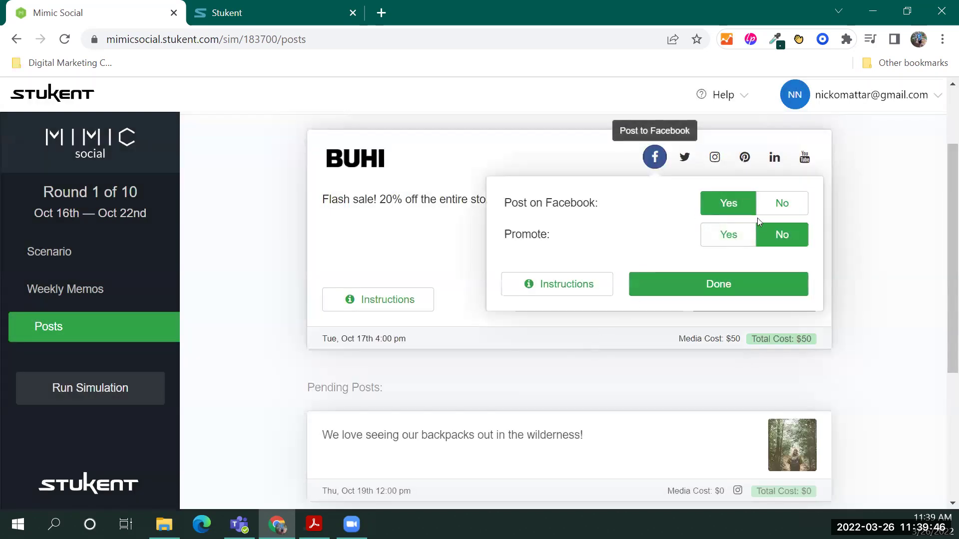
click(775, 209)
click(724, 255)
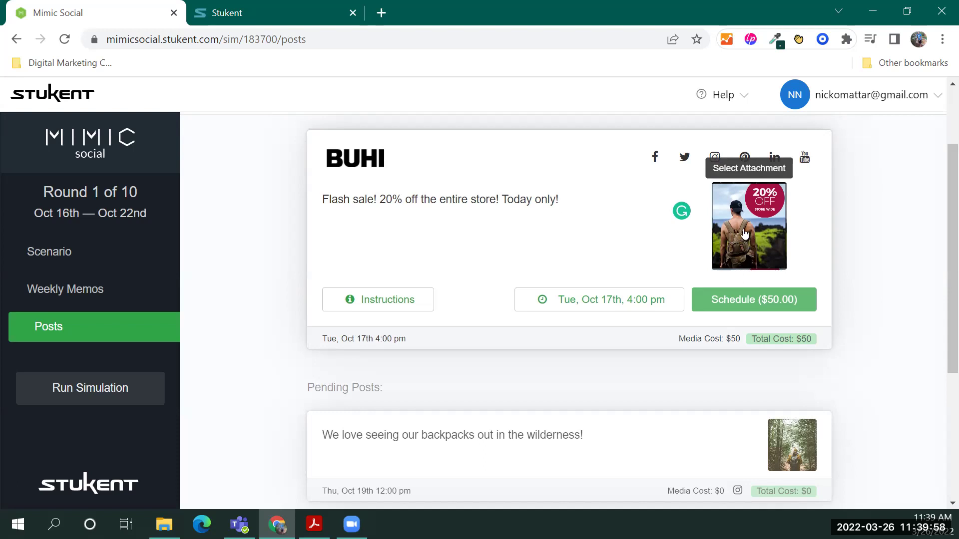
scroll(288, 281, up, 2)
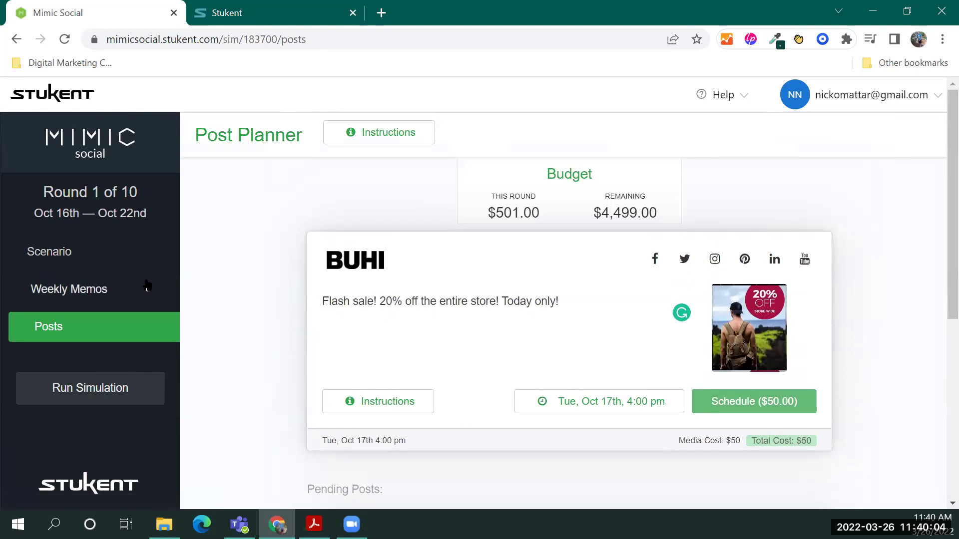
click(46, 252)
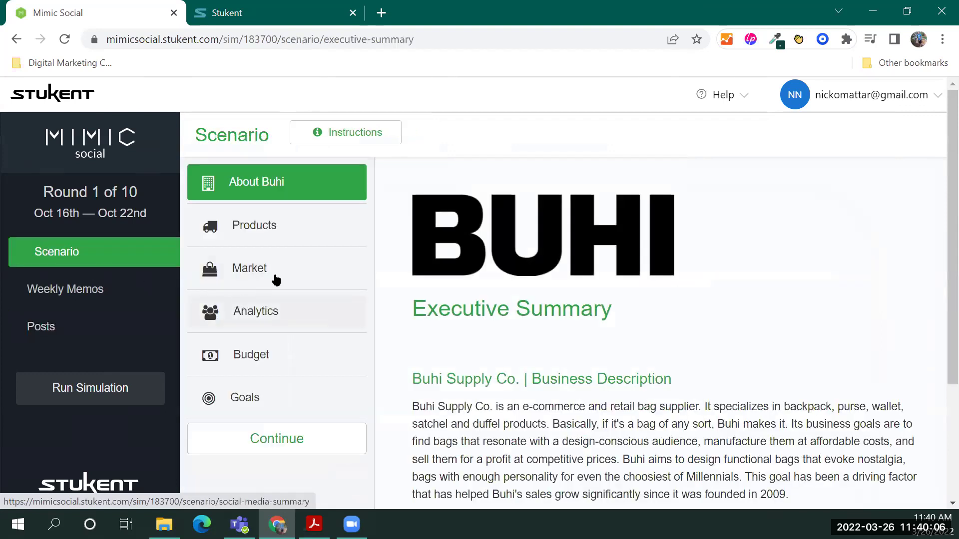
click(278, 268)
scroll(552, 302, down, 8)
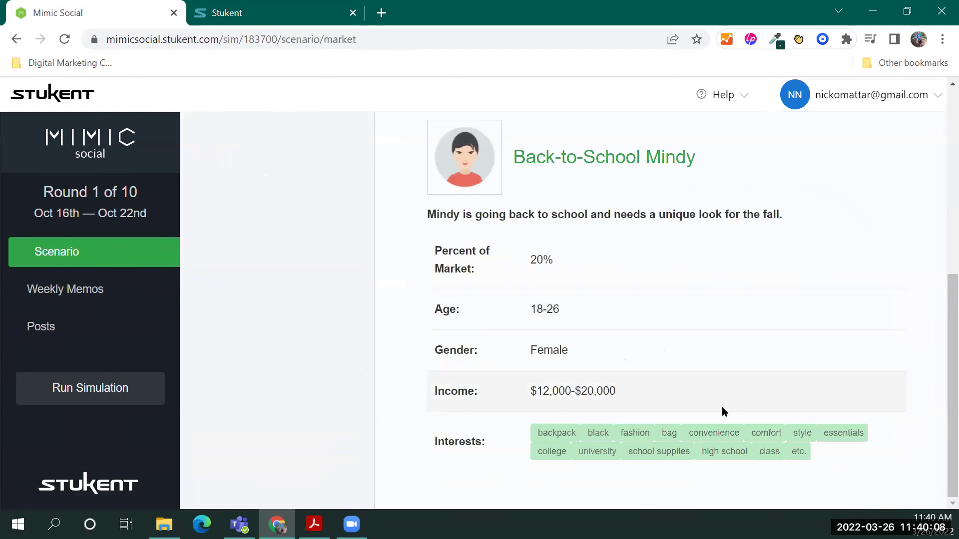
scroll(713, 379, up, 7)
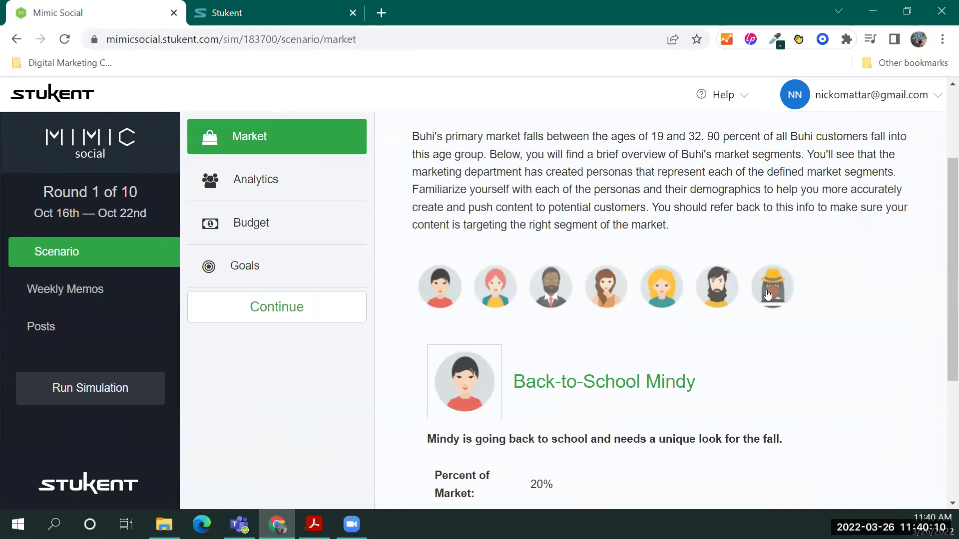
scroll(712, 352, down, 5)
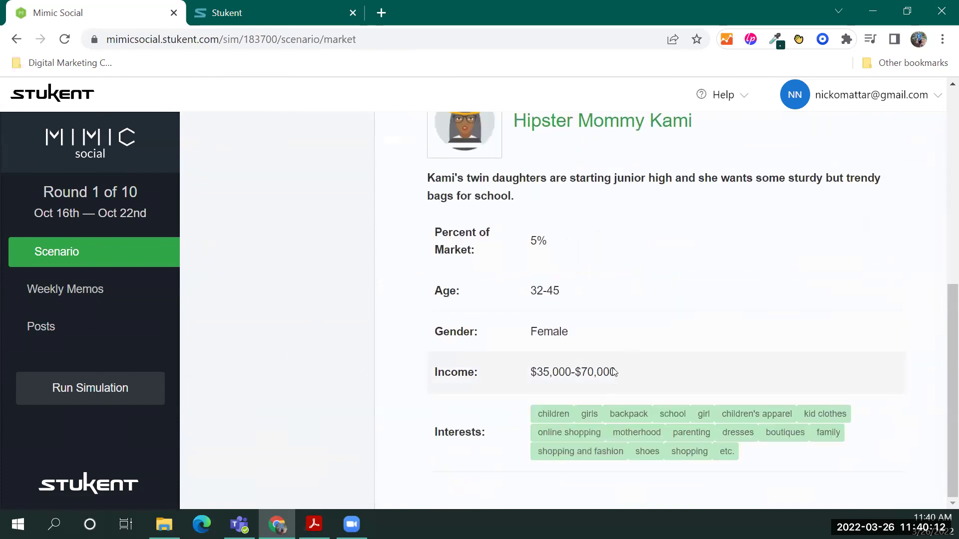
scroll(614, 374, up, 5)
click(717, 249)
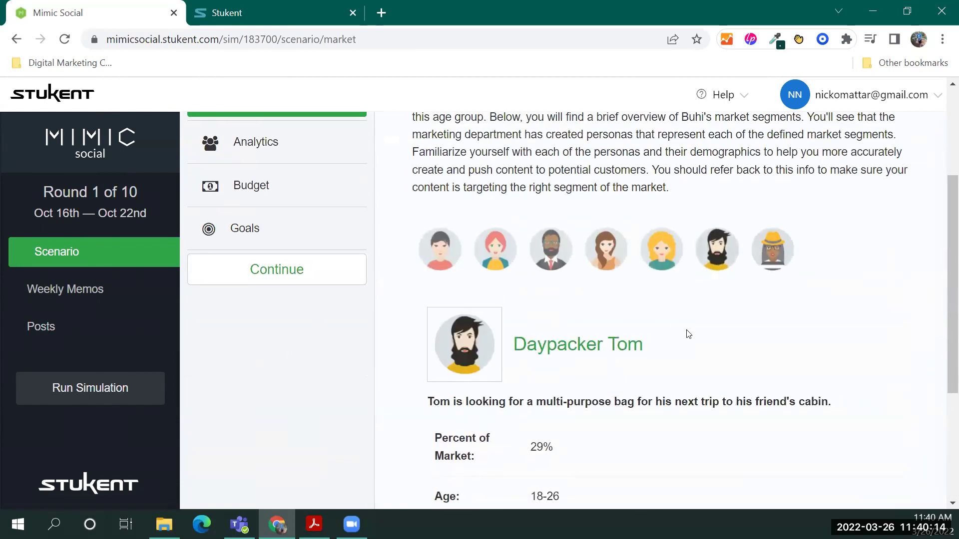
scroll(685, 333, down, 4)
scroll(685, 333, up, 7)
click(552, 417)
scroll(591, 313, down, 6)
scroll(754, 370, up, 4)
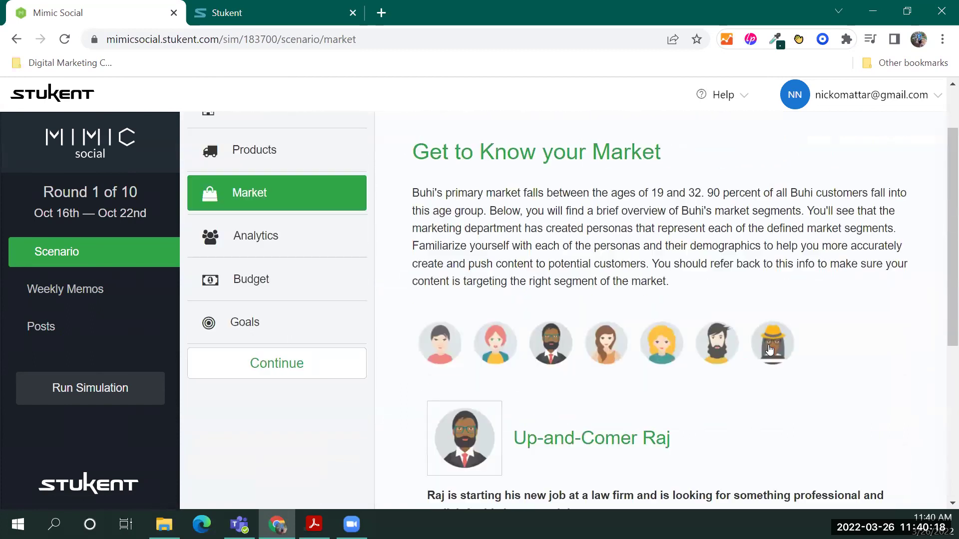
click(769, 347)
scroll(766, 350, down, 6)
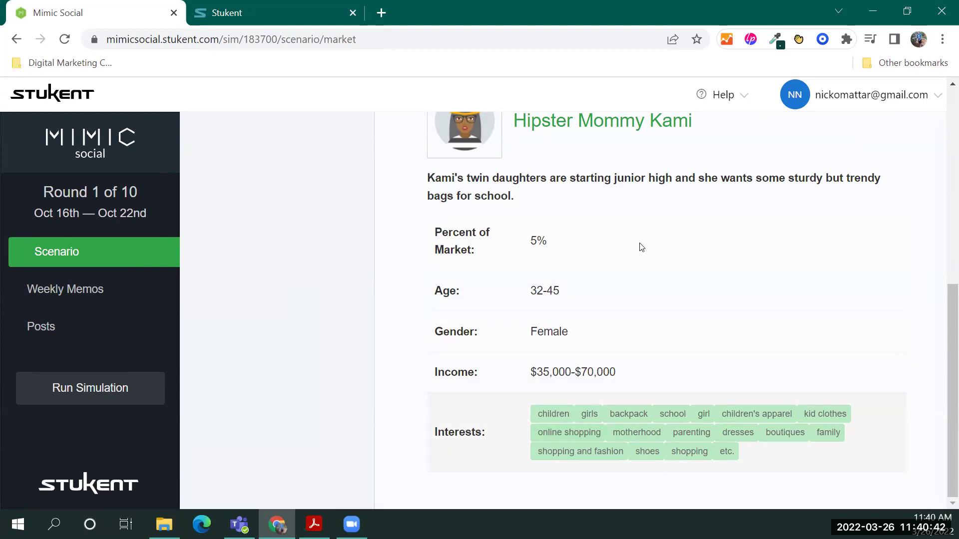
click(48, 332)
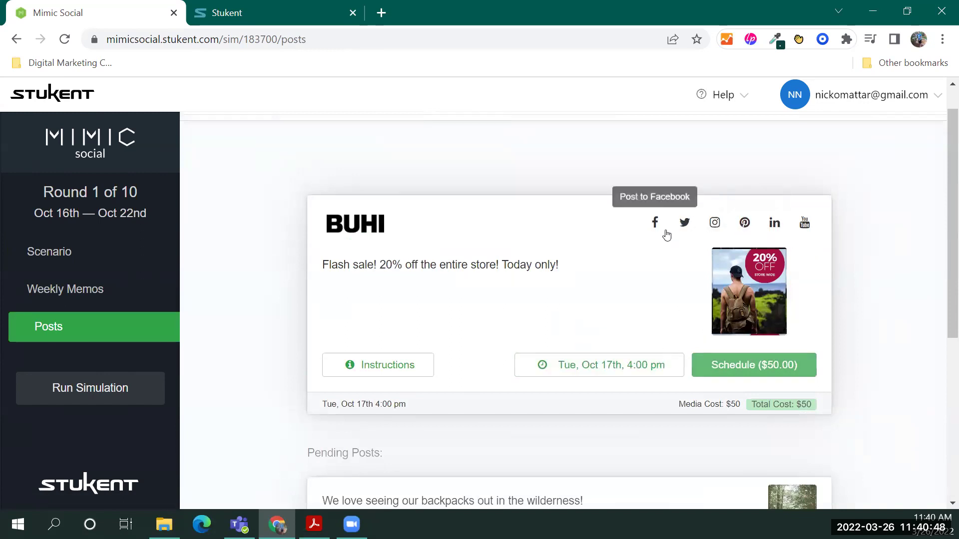
click(49, 255)
scroll(366, 224, down, 3)
click(307, 163)
scroll(284, 246, up, 3)
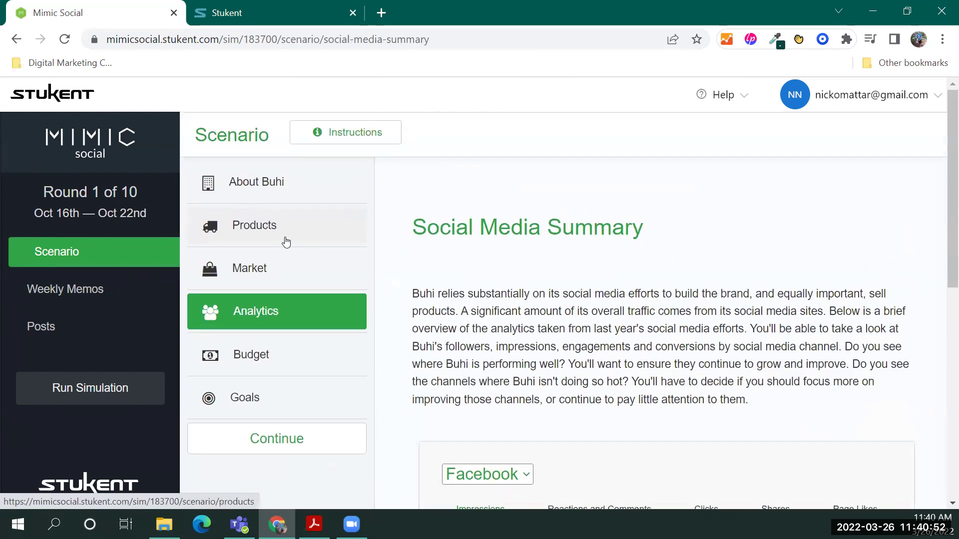
click(242, 270)
scroll(595, 358, down, 5)
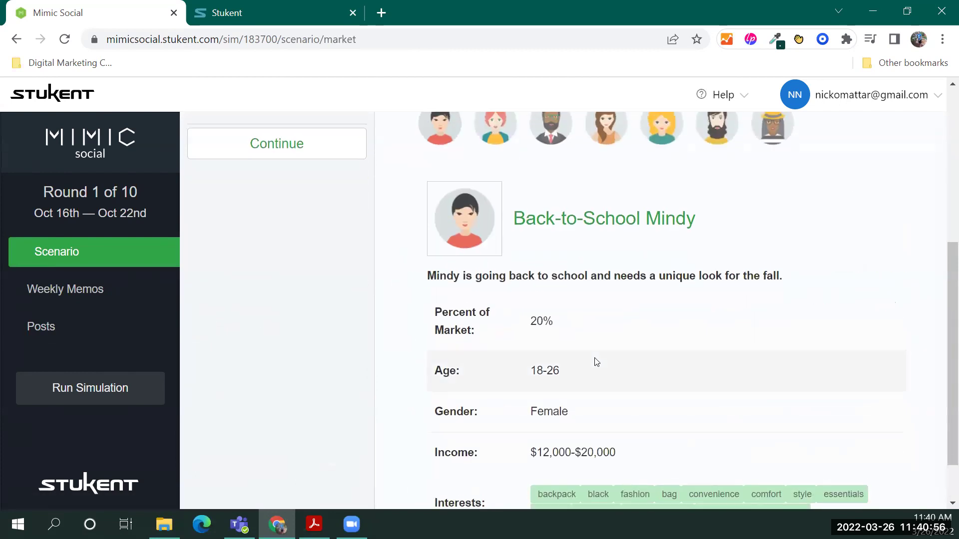
scroll(715, 342, up, 3)
click(715, 343)
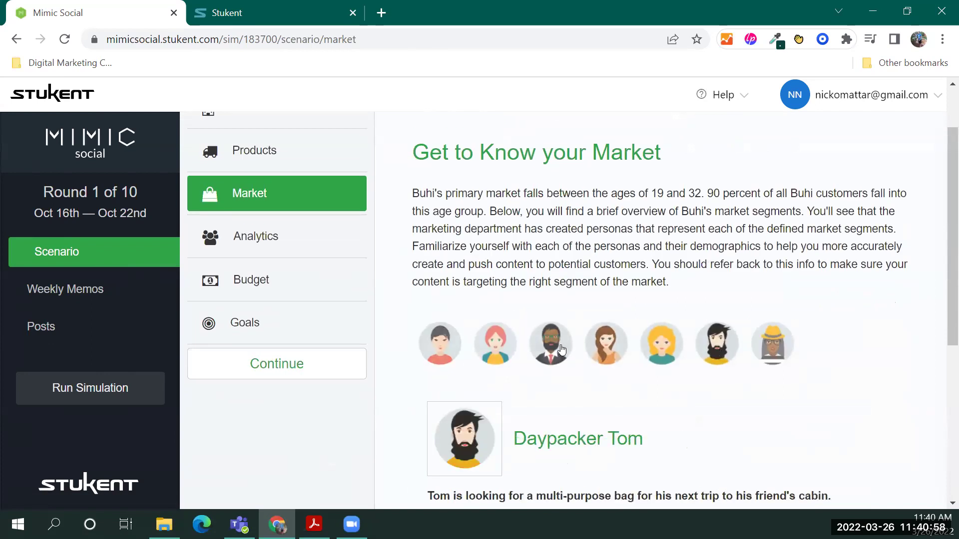
scroll(562, 350, down, 5)
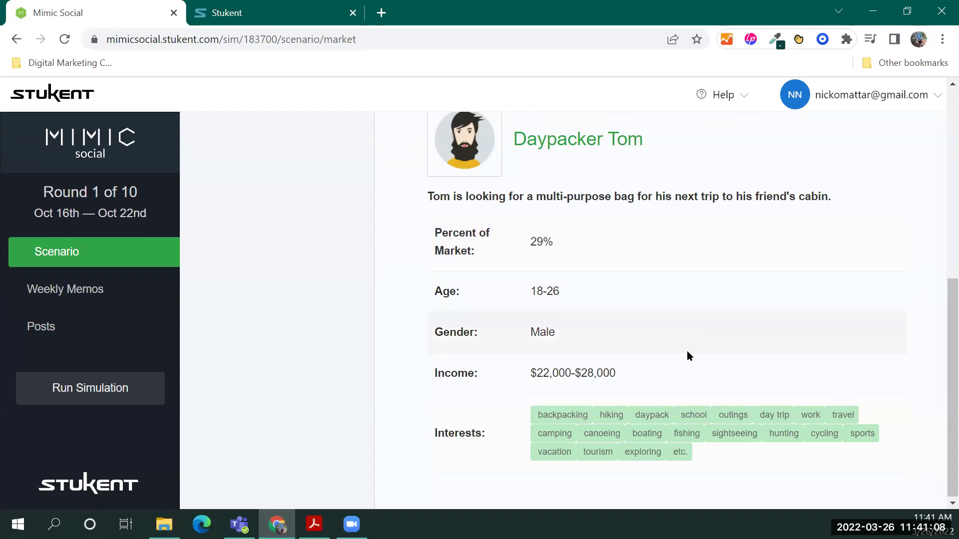
scroll(648, 410, up, 1)
scroll(648, 411, up, 5)
scroll(507, 386, down, 5)
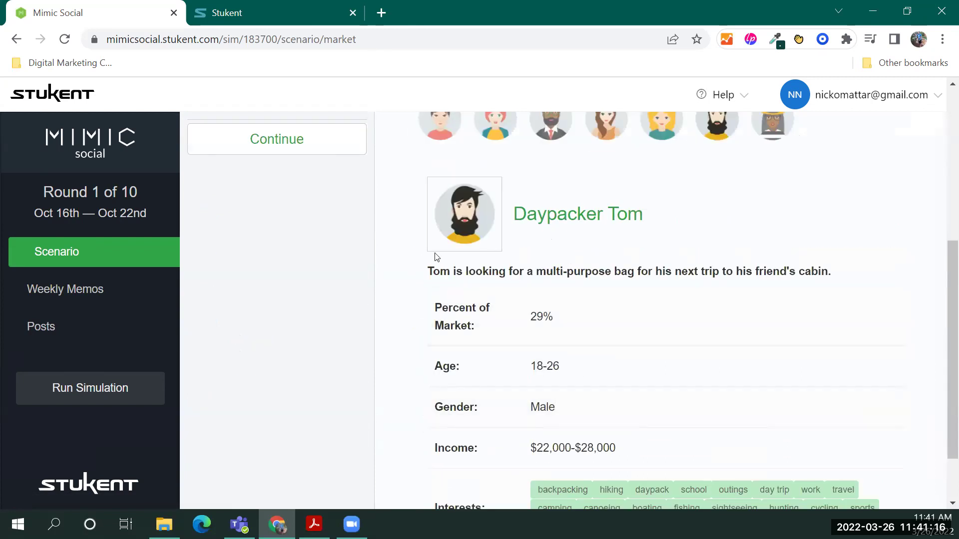
Back in the post planner, add Instagram as a channel and turn on paid promotion
click(45, 329)
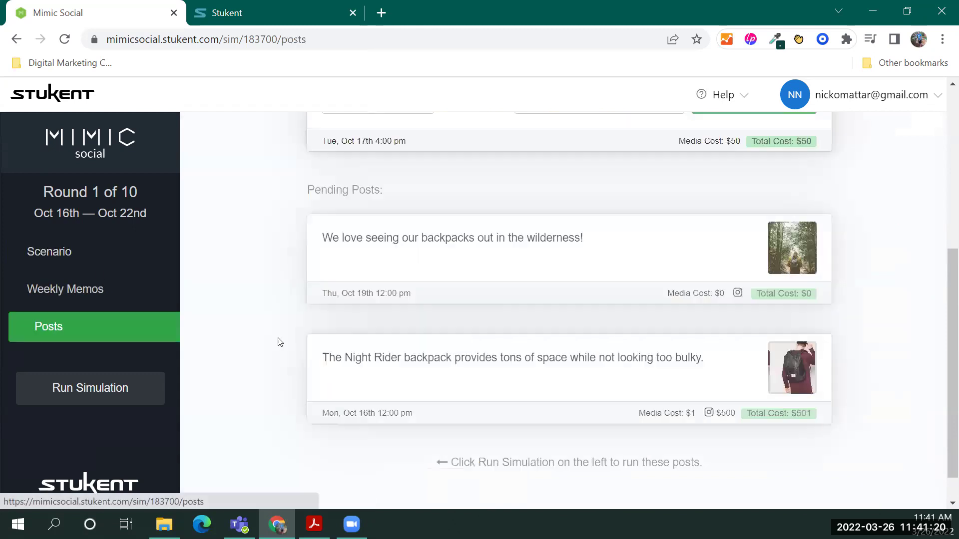
scroll(497, 317, up, 4)
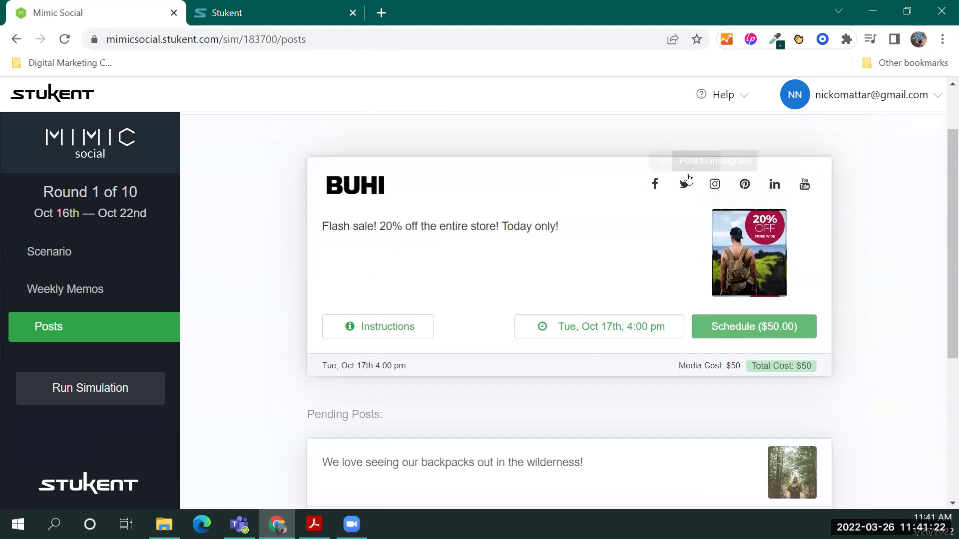
click(715, 184)
click(750, 262)
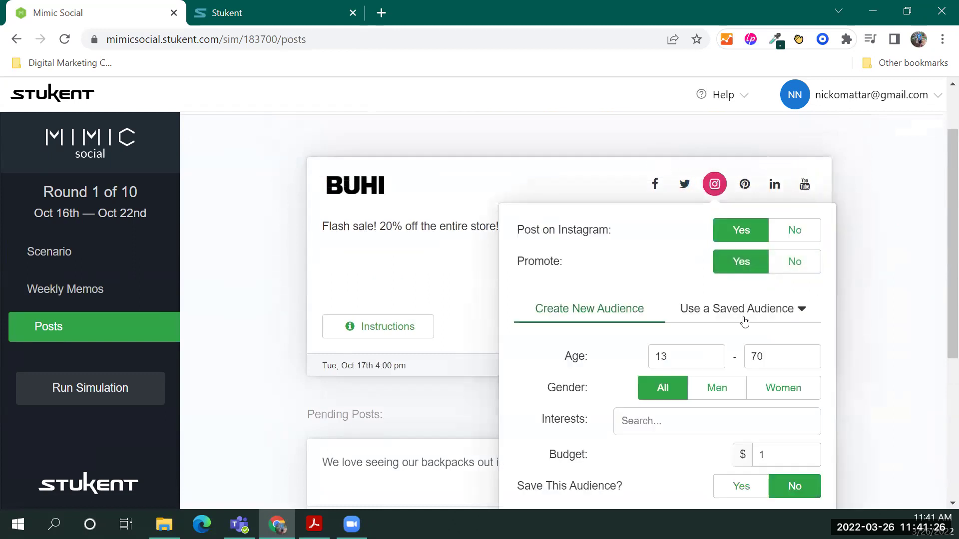
Narrow the audience age range, target only men, and add 'backpack' as an interest
click(712, 355)
click(712, 355)
click(712, 355)
click(712, 354)
click(712, 355)
click(712, 354)
click(712, 355)
click(712, 355)
click(712, 355)
click(712, 354)
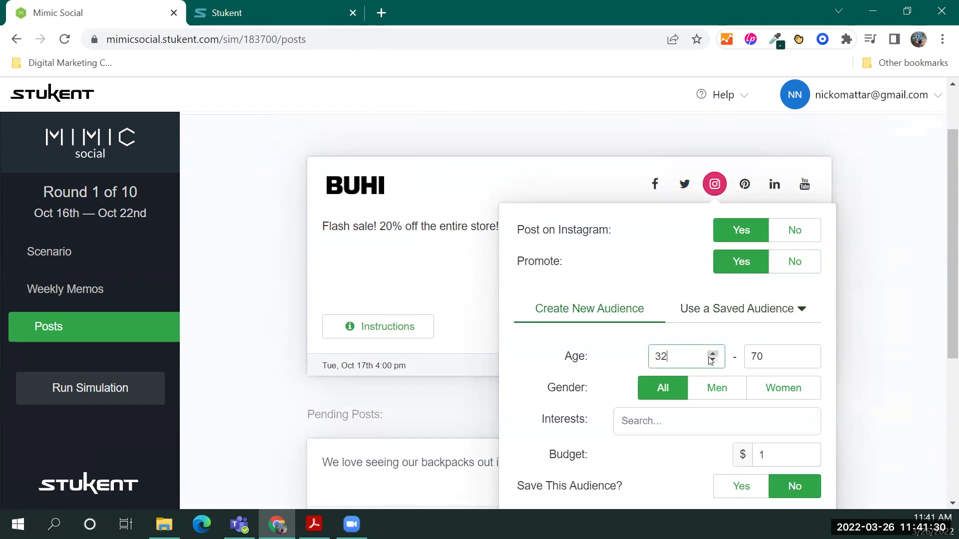
click(782, 352)
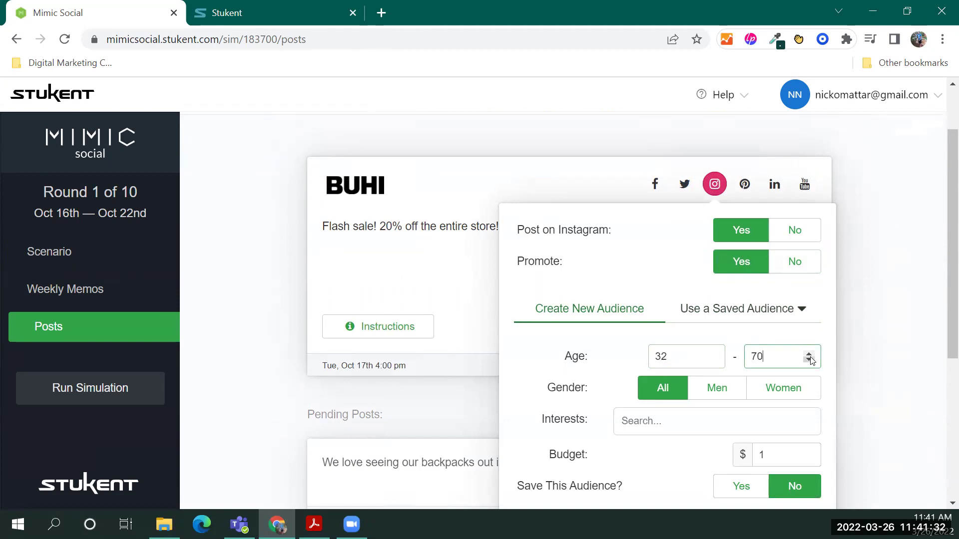
click(809, 360)
click(809, 360)
click(809, 359)
click(809, 359)
click(809, 360)
click(809, 359)
click(809, 359)
click(809, 360)
click(809, 359)
click(696, 395)
scroll(709, 414, down, 1)
click(677, 345)
text(backpack)
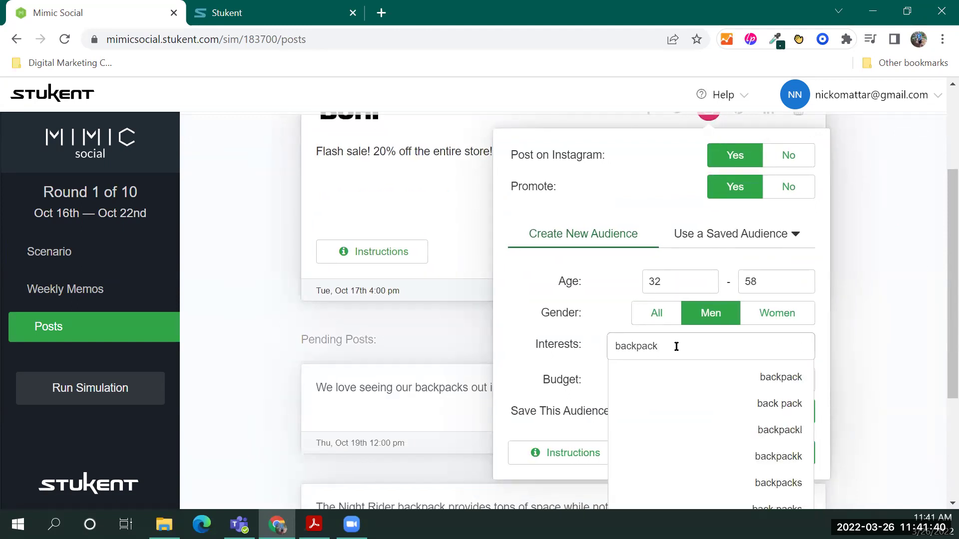
click(792, 373)
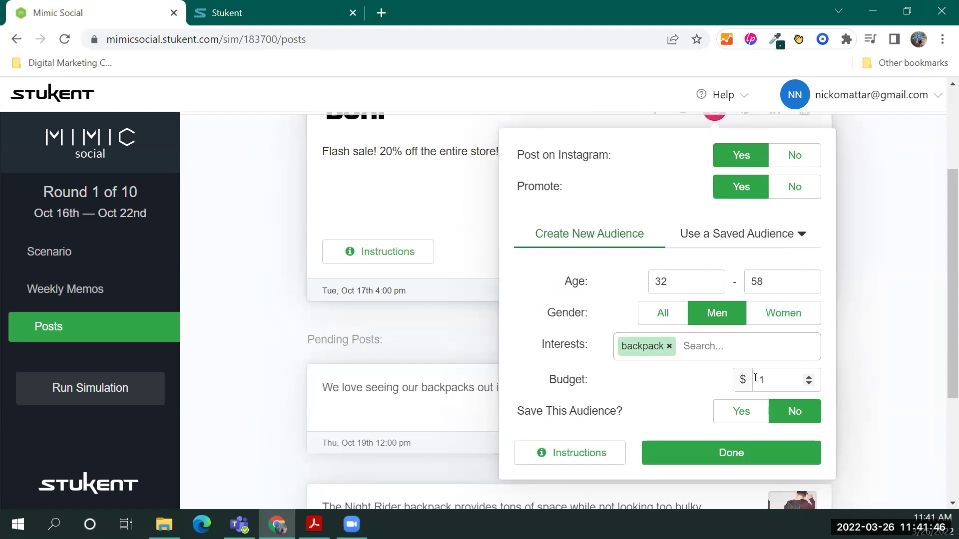
Switch to the saved Up and comer guy audience, discarding the custom audience settings
click(776, 232)
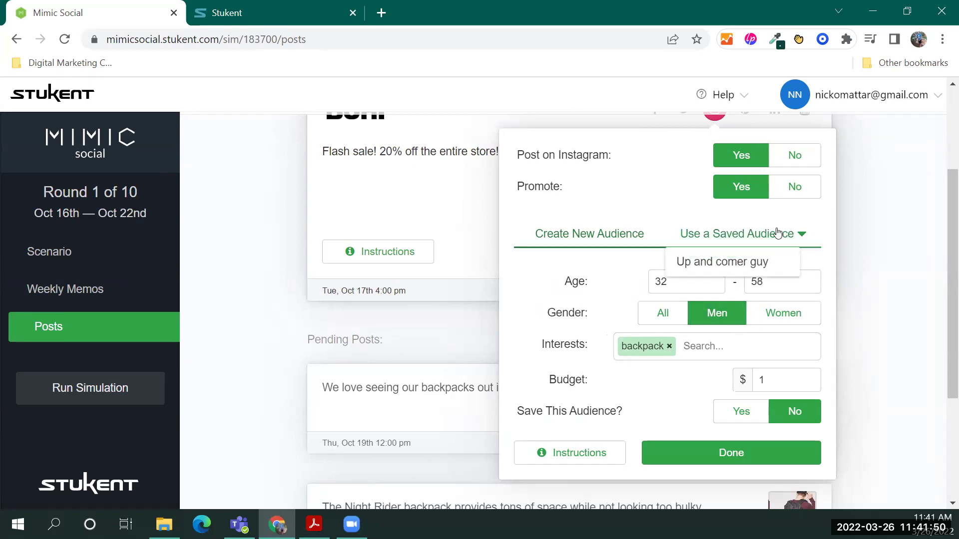
click(727, 263)
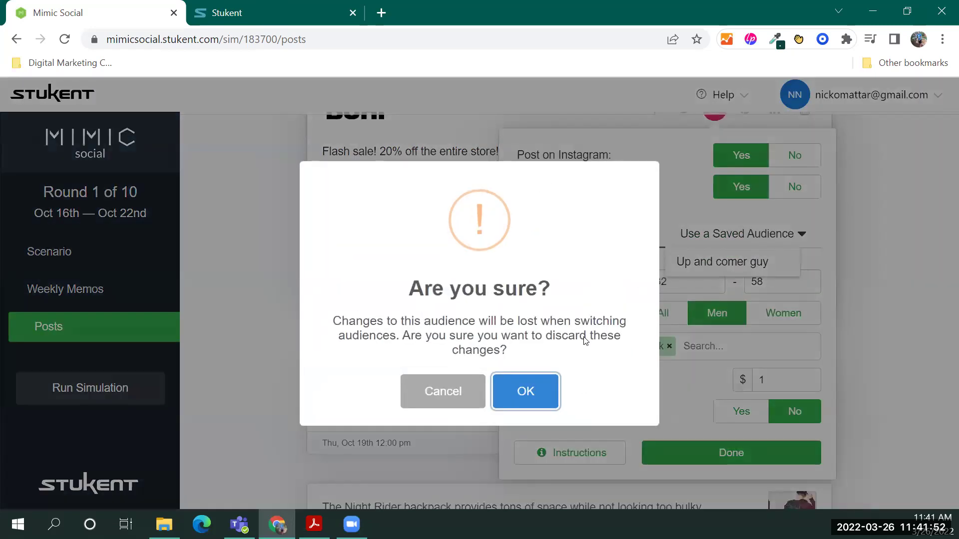
click(526, 390)
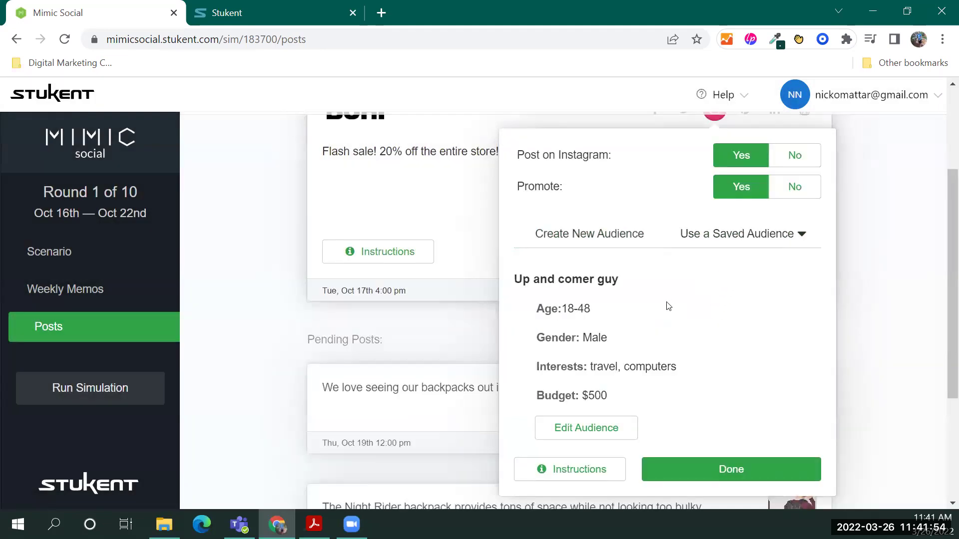
scroll(667, 341, down, 3)
Finish the Instagram promotion settings and schedule the Buhi post, bringing Round 1 spending to $1,051
click(725, 320)
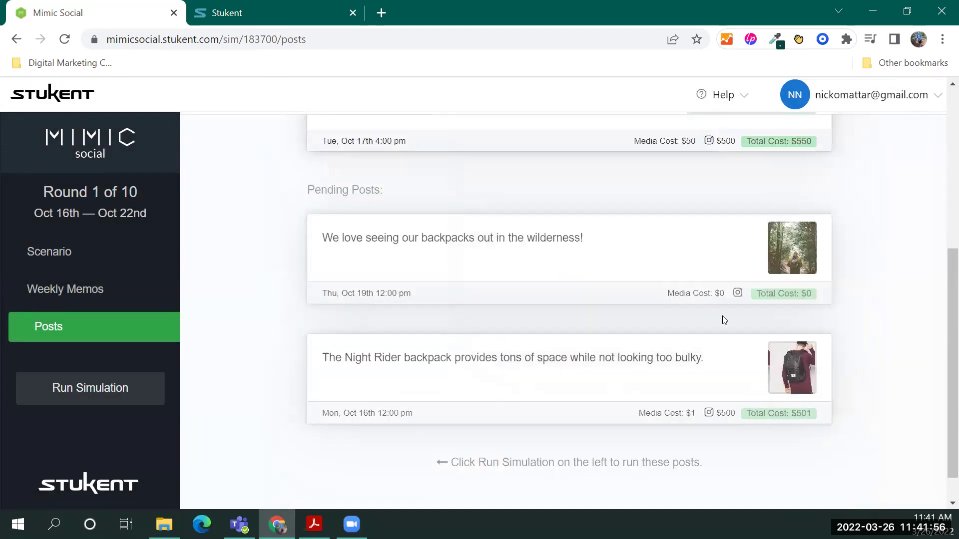
scroll(718, 381, up, 6)
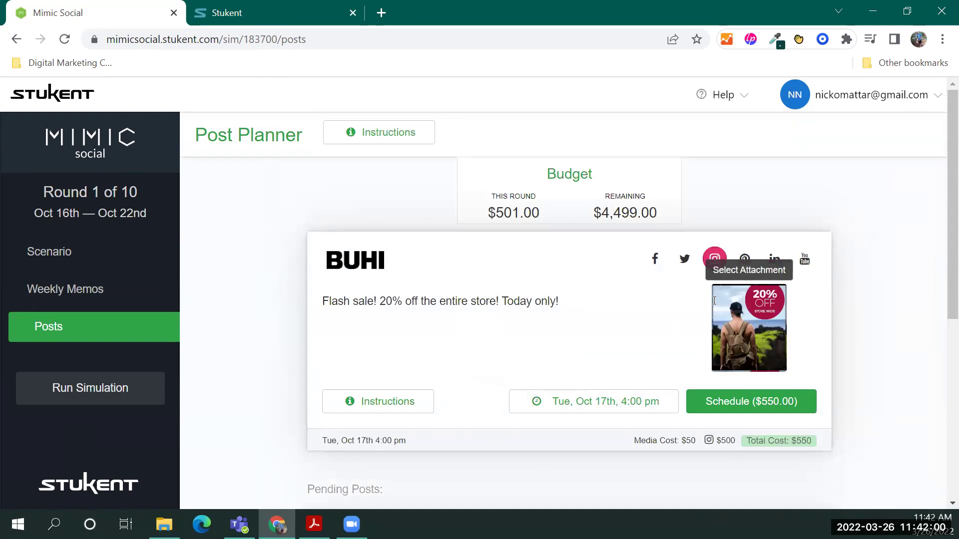
scroll(612, 380, down, 2)
scroll(609, 381, down, 2)
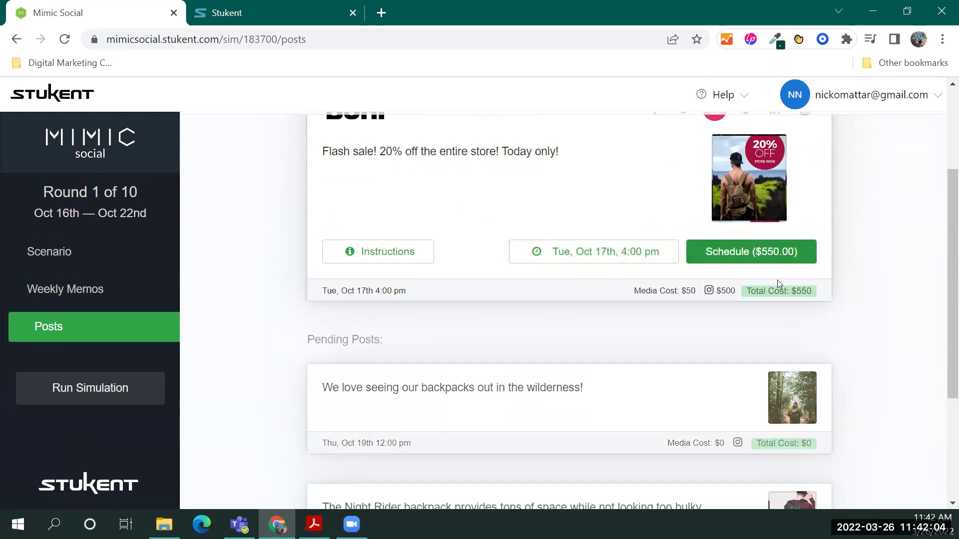
scroll(785, 283, up, 2)
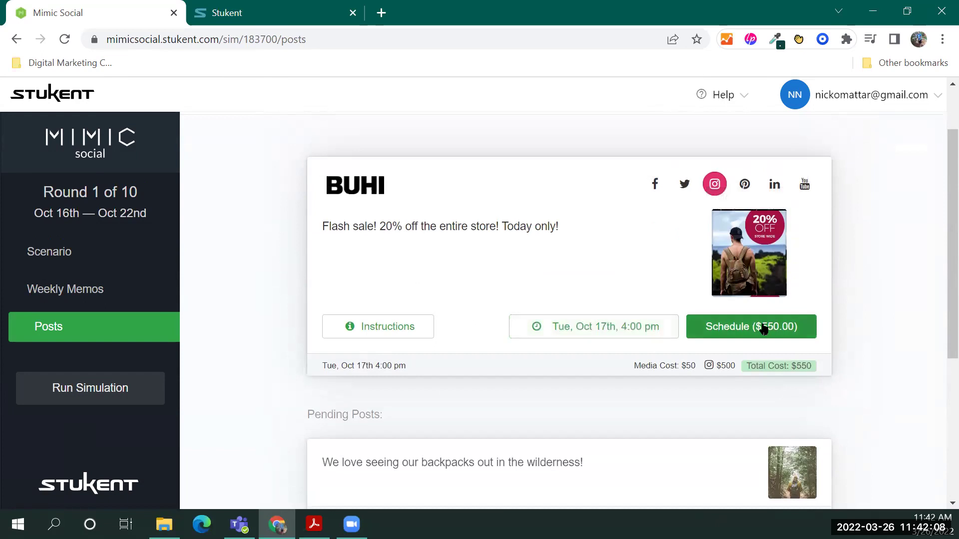
click(760, 326)
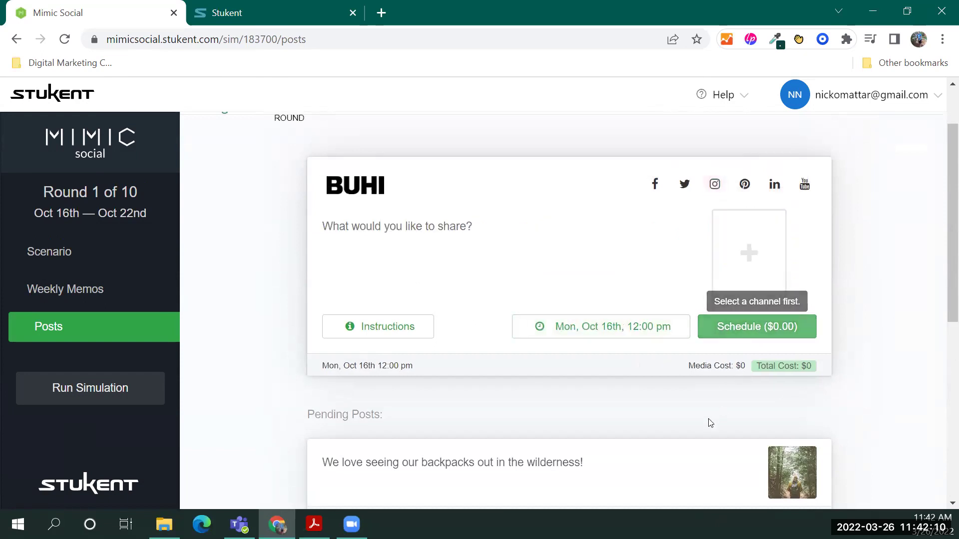
Expand the pending Flash sale post and check its date, leaving Oct 17th unchanged
scroll(649, 398, down, 6)
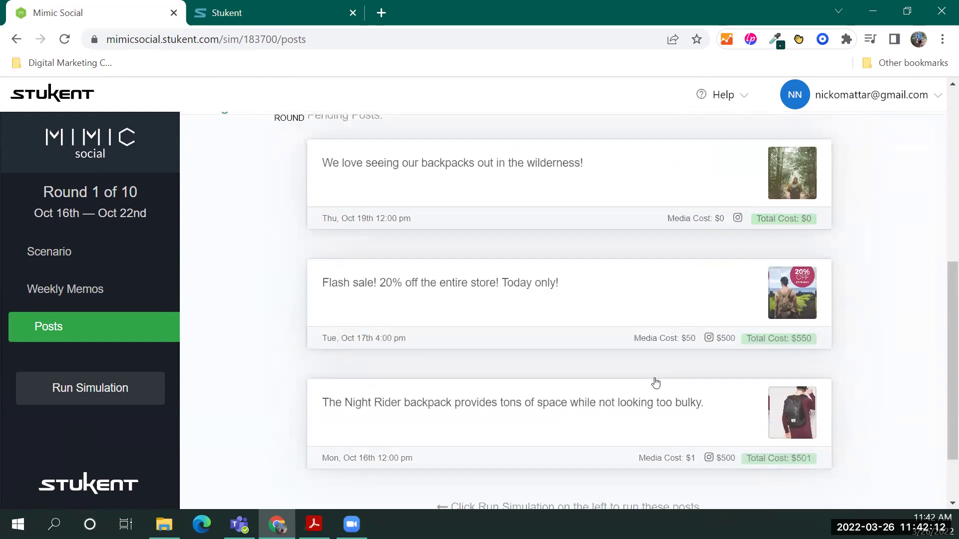
click(594, 312)
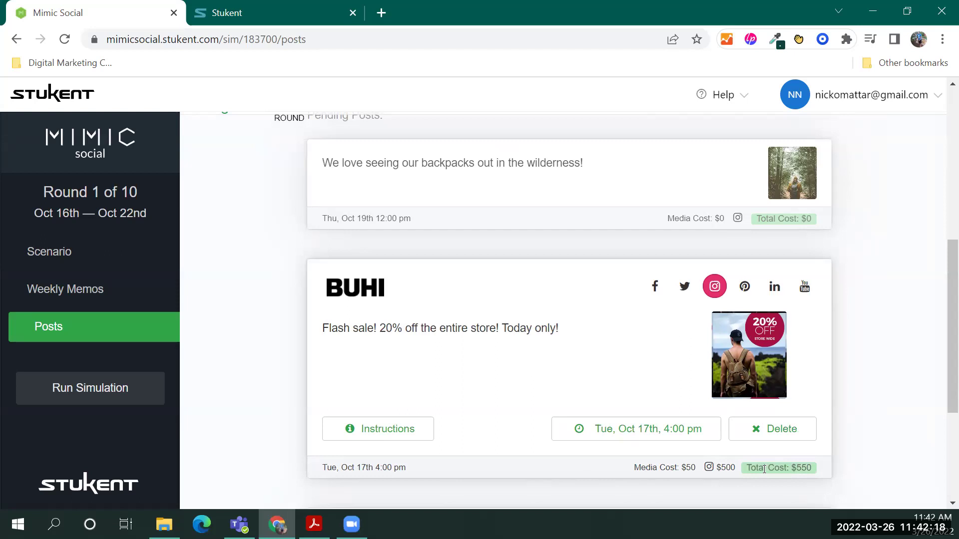
click(642, 433)
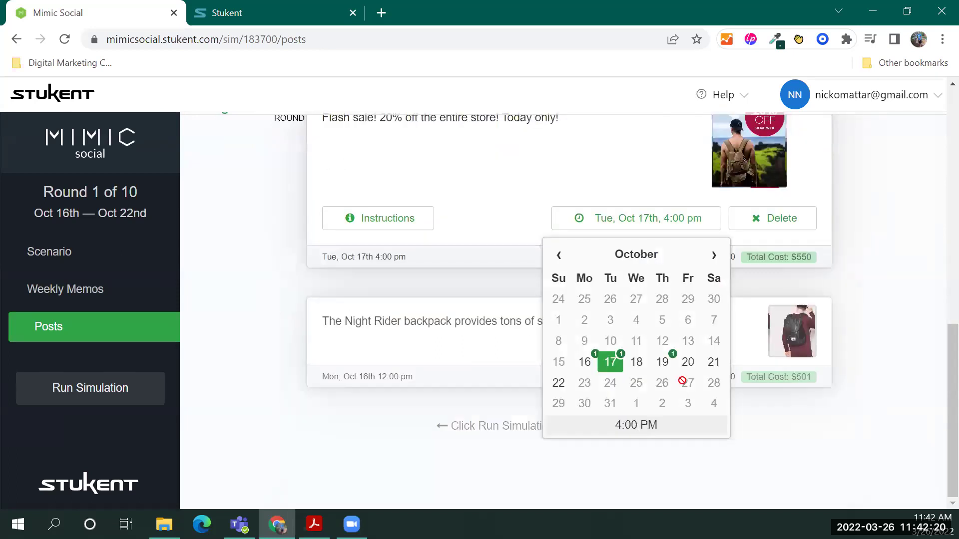
click(897, 257)
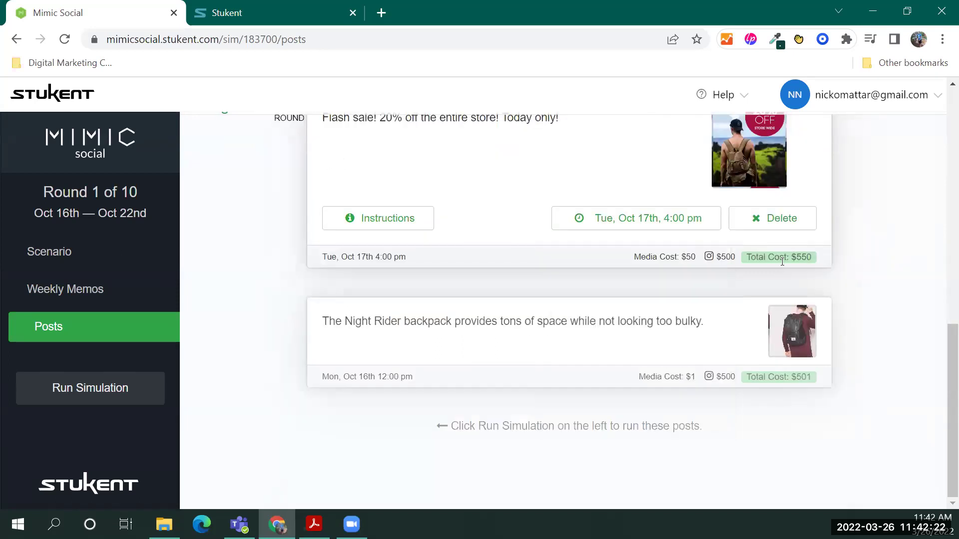
Browse the content library filtered to advertisements, then close it without changing the post's image
scroll(765, 291, up, 3)
click(765, 291)
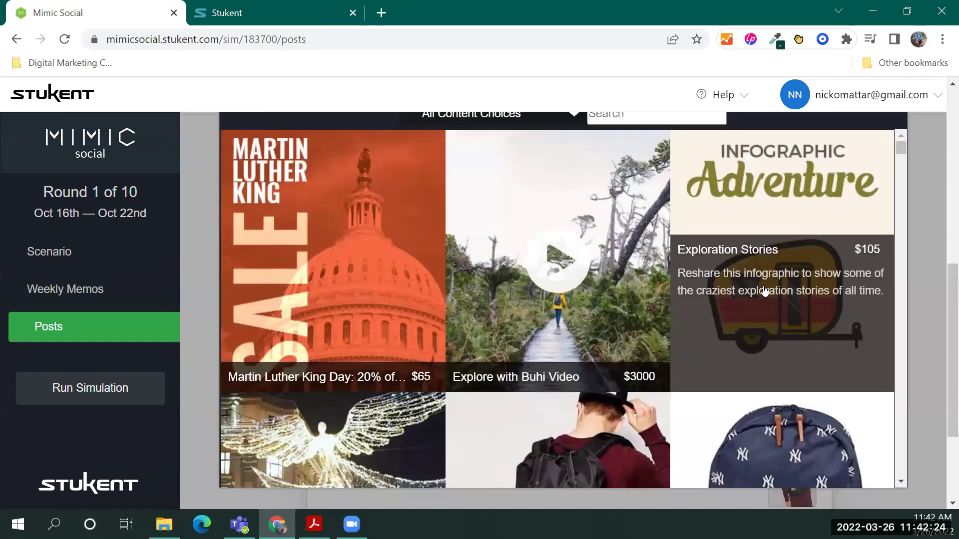
scroll(635, 309, down, 5)
scroll(615, 297, down, 10)
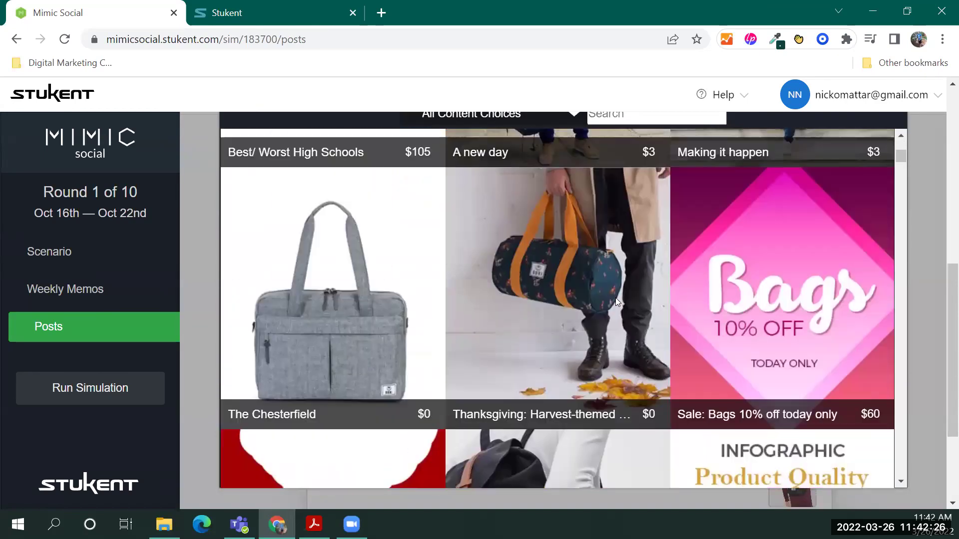
scroll(616, 297, up, 15)
scroll(615, 297, down, 10)
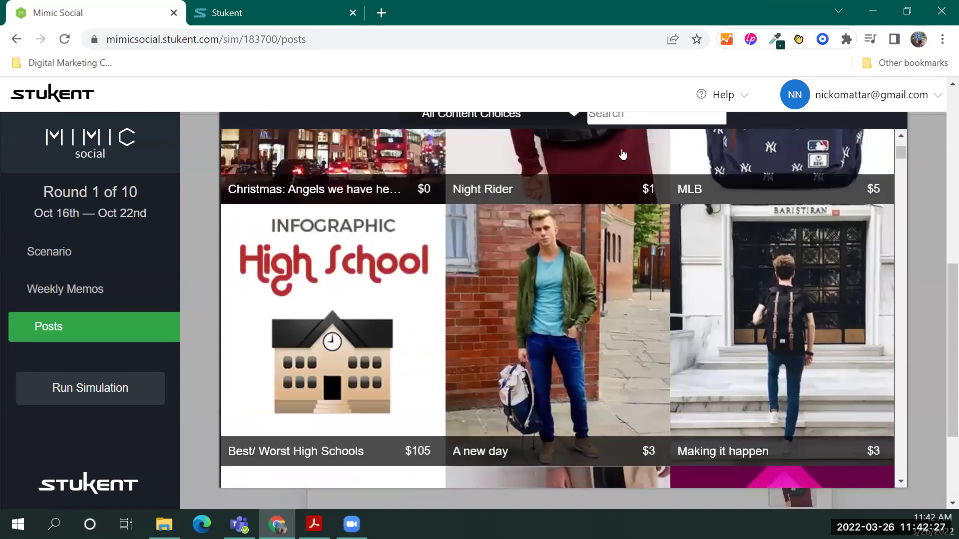
click(578, 116)
click(494, 143)
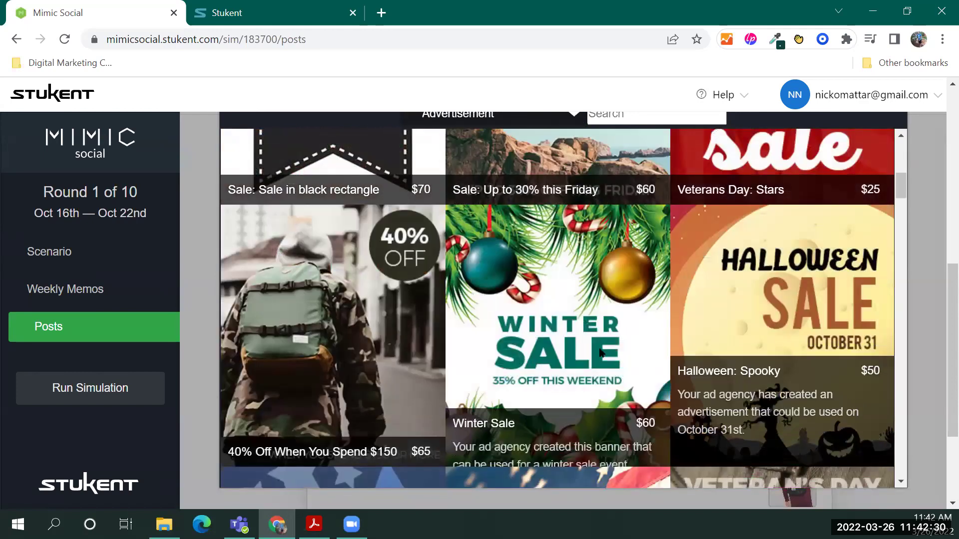
scroll(598, 349, up, 5)
scroll(578, 293, down, 1)
scroll(578, 293, down, 20)
scroll(578, 293, up, 3)
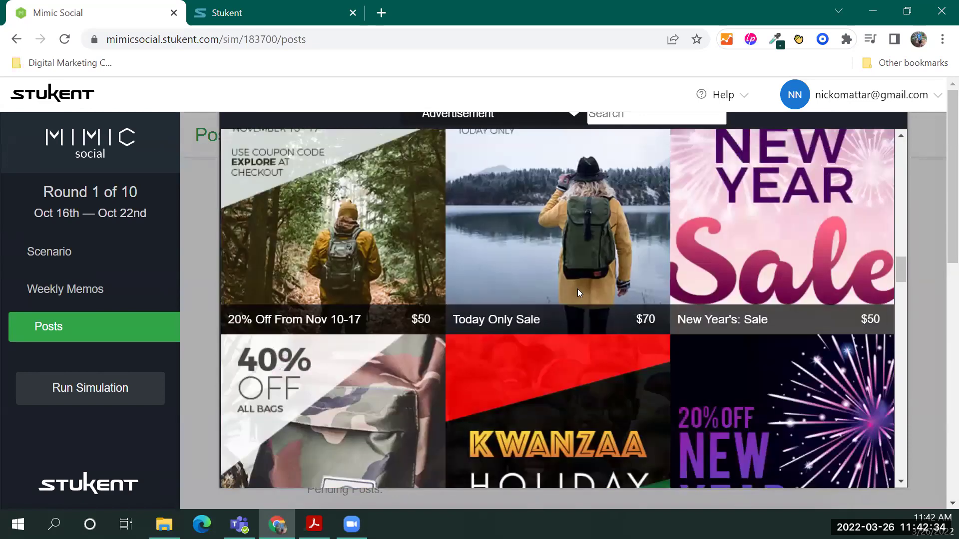
scroll(579, 293, down, 15)
scroll(578, 293, down, 12)
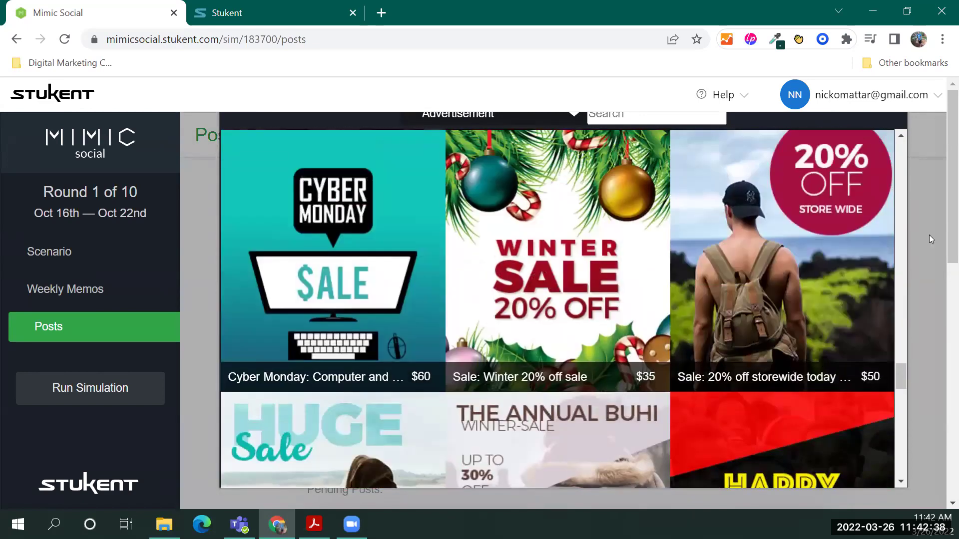
click(928, 234)
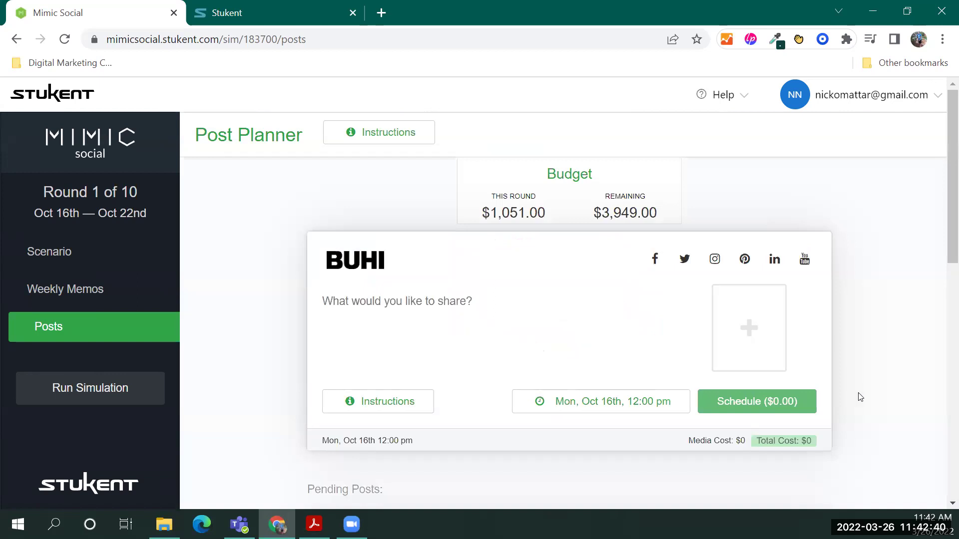
scroll(799, 424, down, 5)
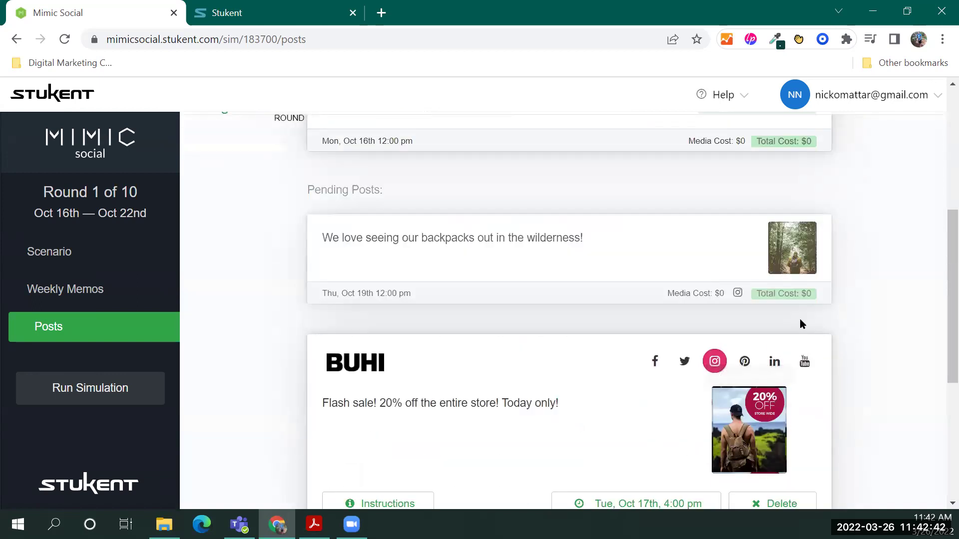
scroll(557, 324, down, 5)
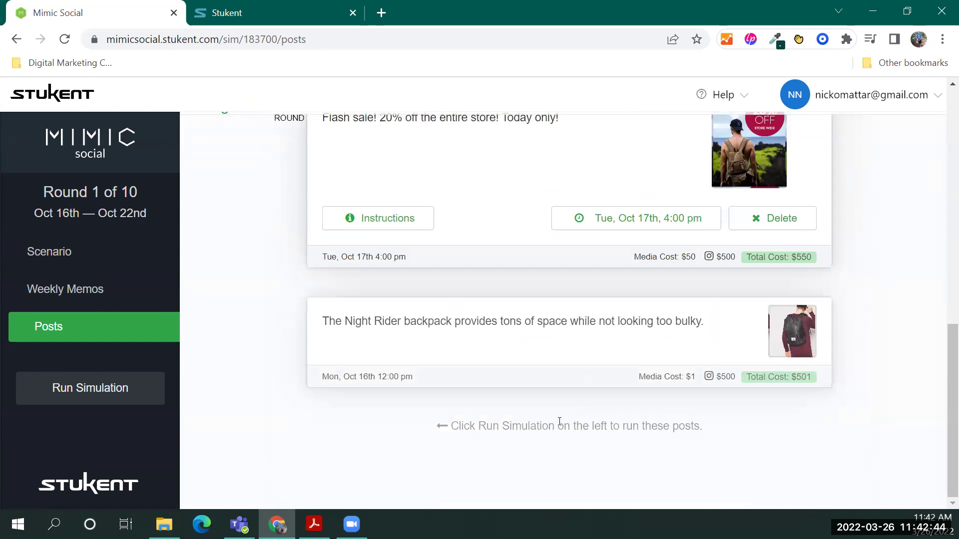
scroll(561, 425, up, 4)
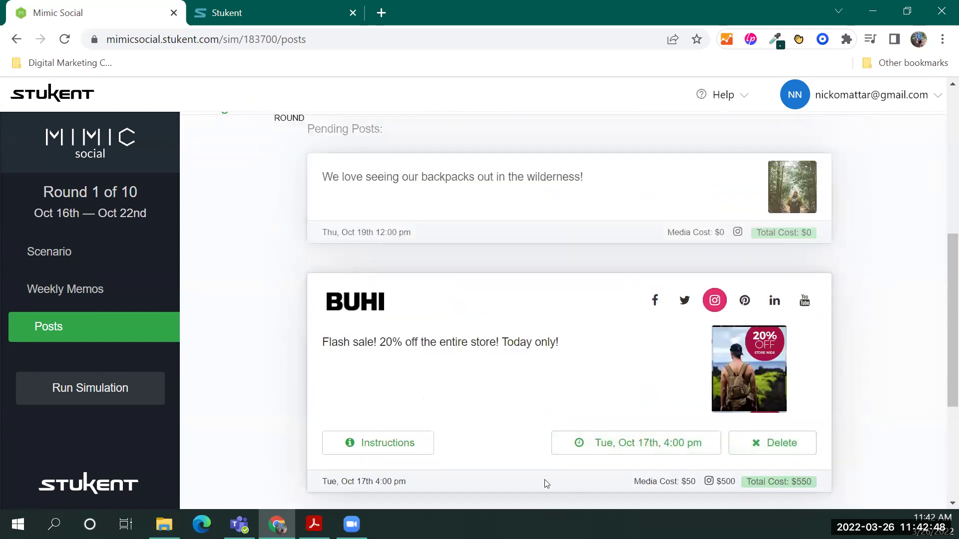
scroll(514, 419, down, 4)
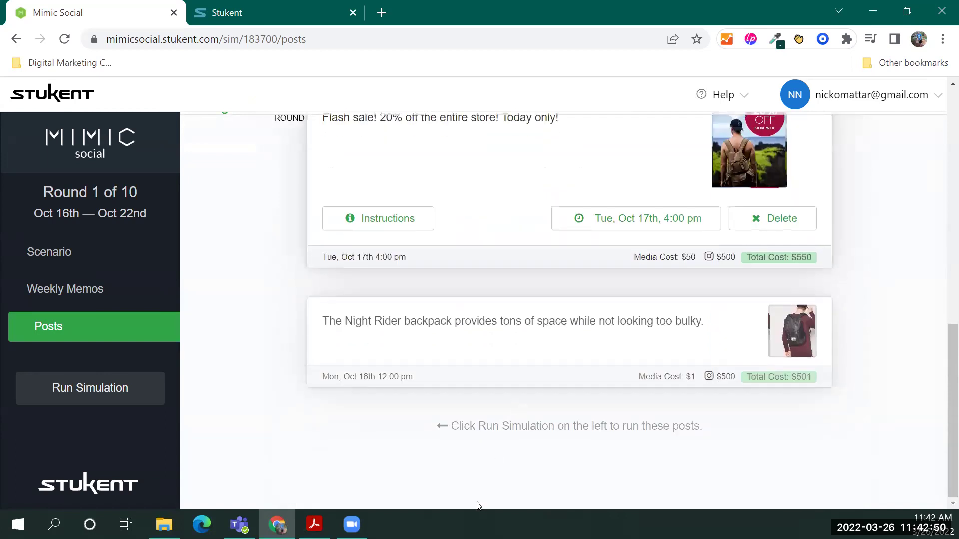
scroll(510, 424, up, 10)
scroll(510, 425, down, 10)
scroll(511, 424, up, 10)
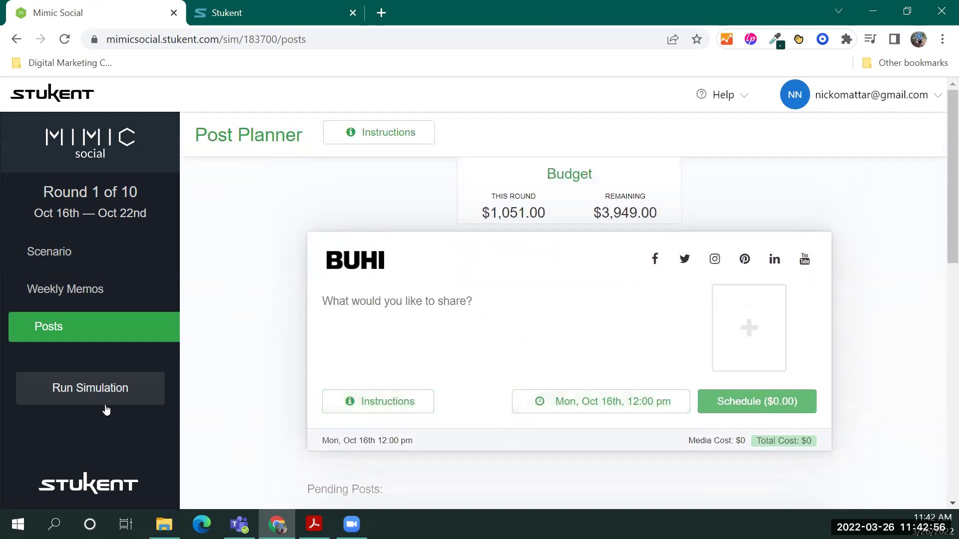
Run and confirm the round 1 simulation to advance Mimic Social to Round 2 of 10
click(105, 390)
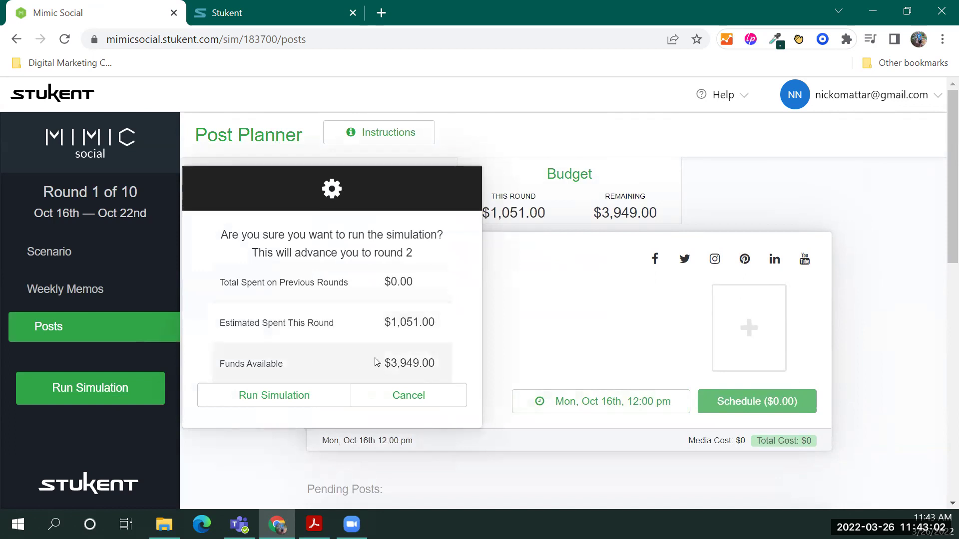
click(342, 403)
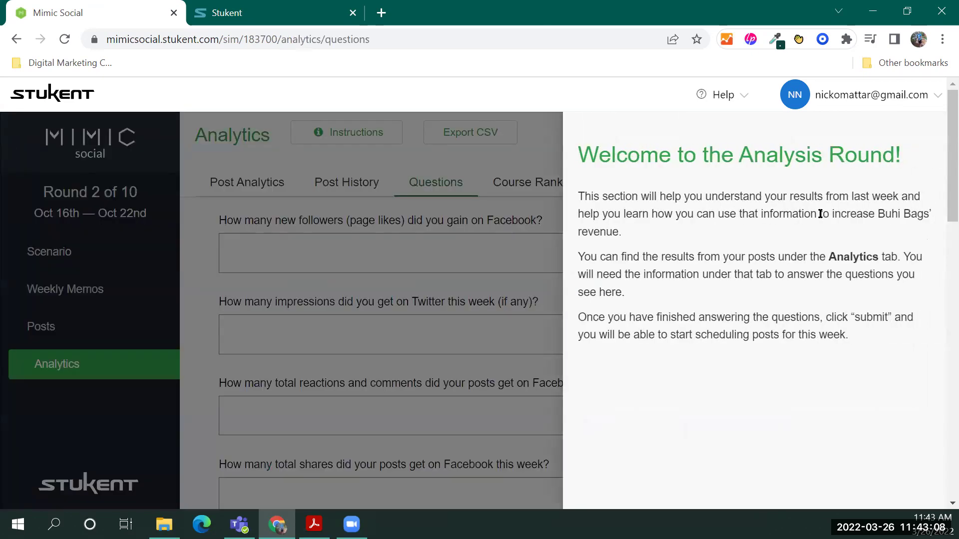
Close the welcome panel and review the blank Round 2 questions, starting with Facebook new followers
click(531, 210)
click(305, 252)
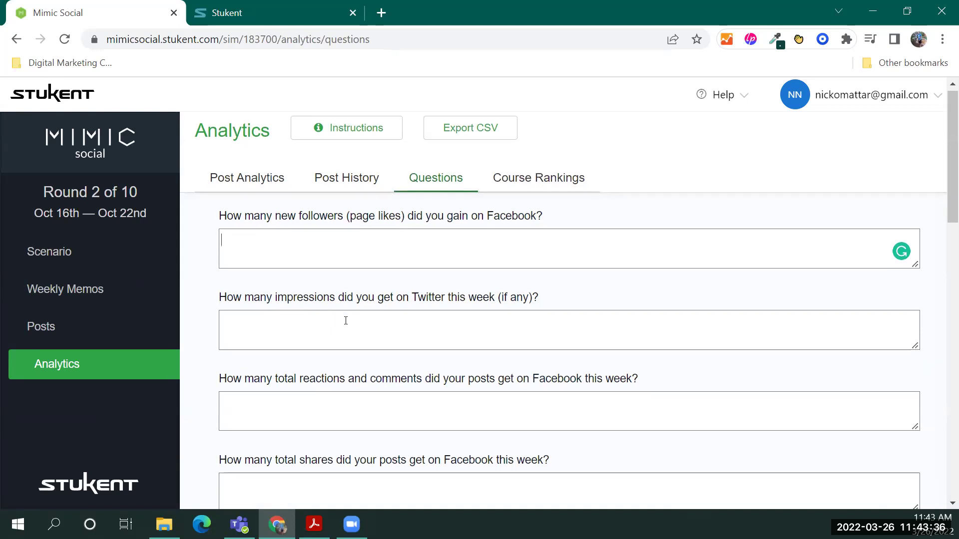
scroll(362, 336, down, 12)
scroll(362, 336, up, 12)
scroll(363, 337, down, 15)
scroll(363, 337, up, 15)
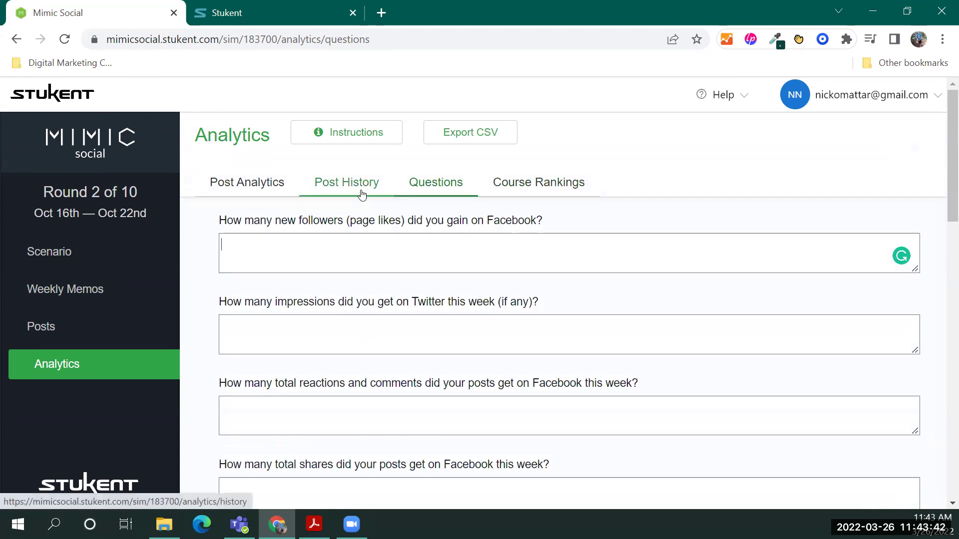
click(277, 182)
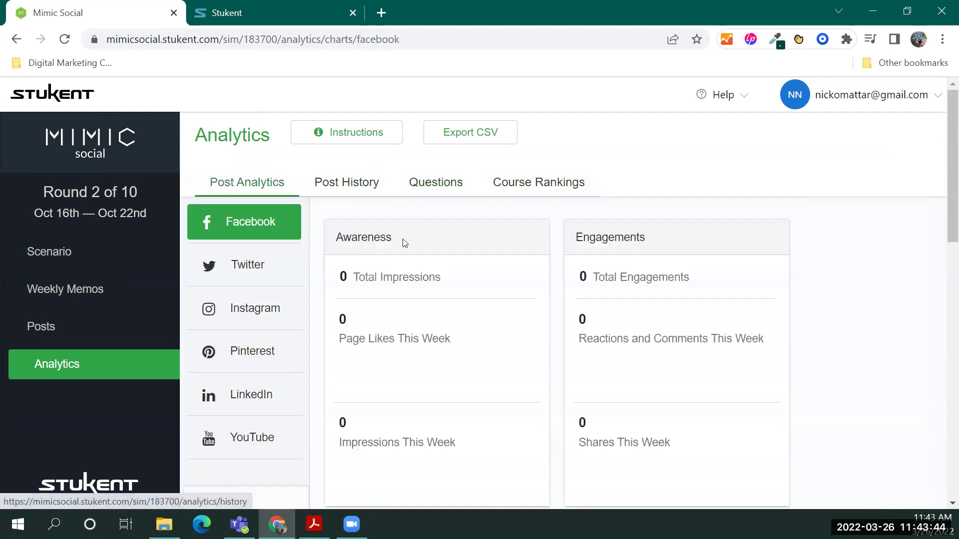
scroll(398, 300, down, 1)
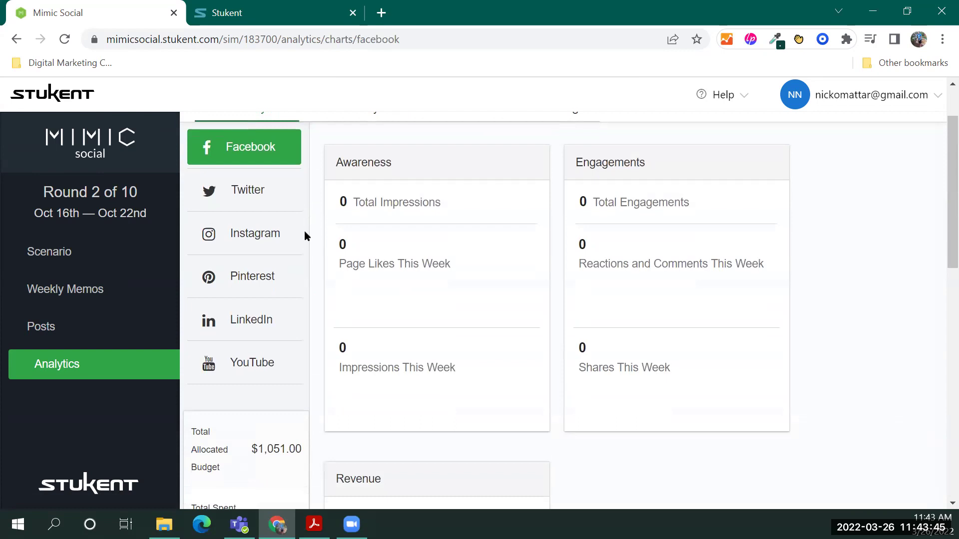
click(257, 201)
click(258, 233)
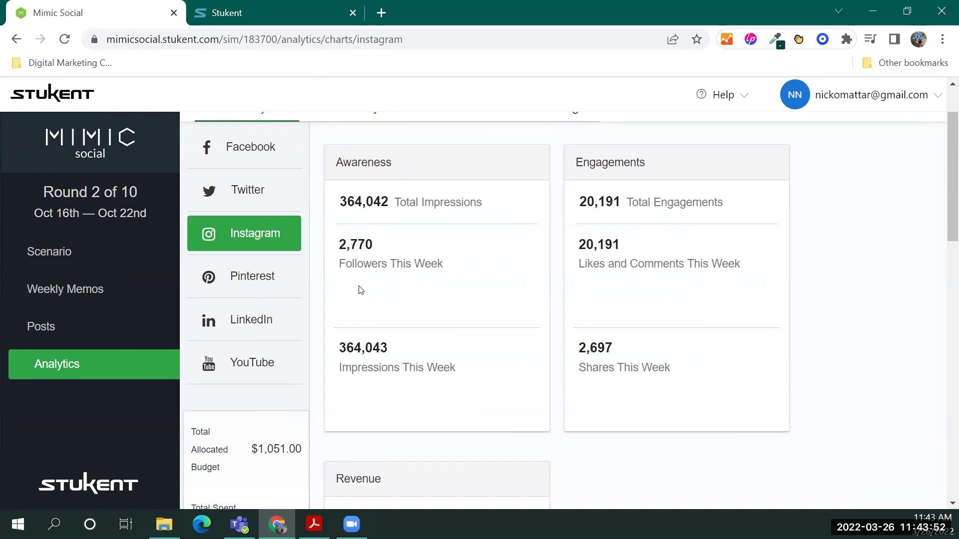
scroll(391, 289, down, 2)
scroll(391, 290, up, 2)
scroll(378, 270, down, 4)
scroll(422, 303, down, 4)
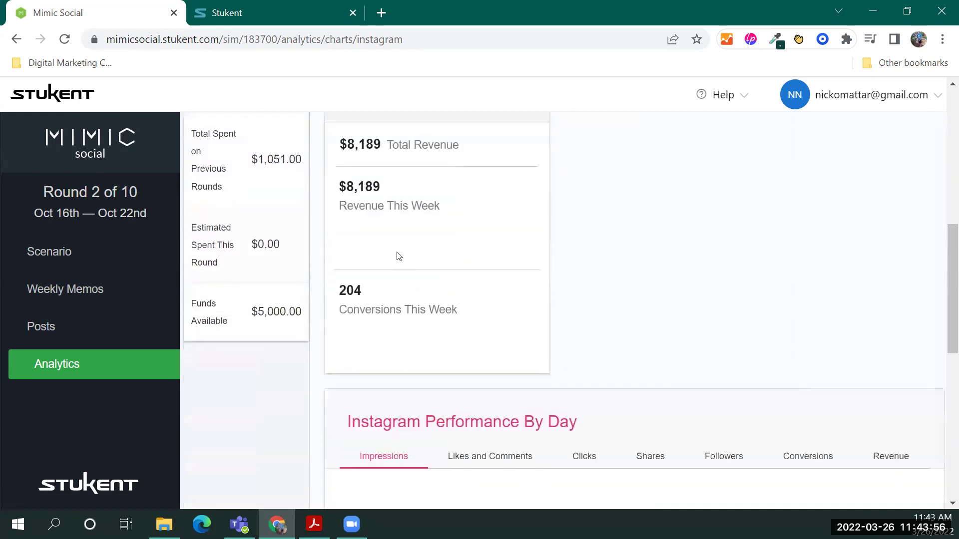
scroll(415, 315, up, 3)
scroll(437, 342, down, 7)
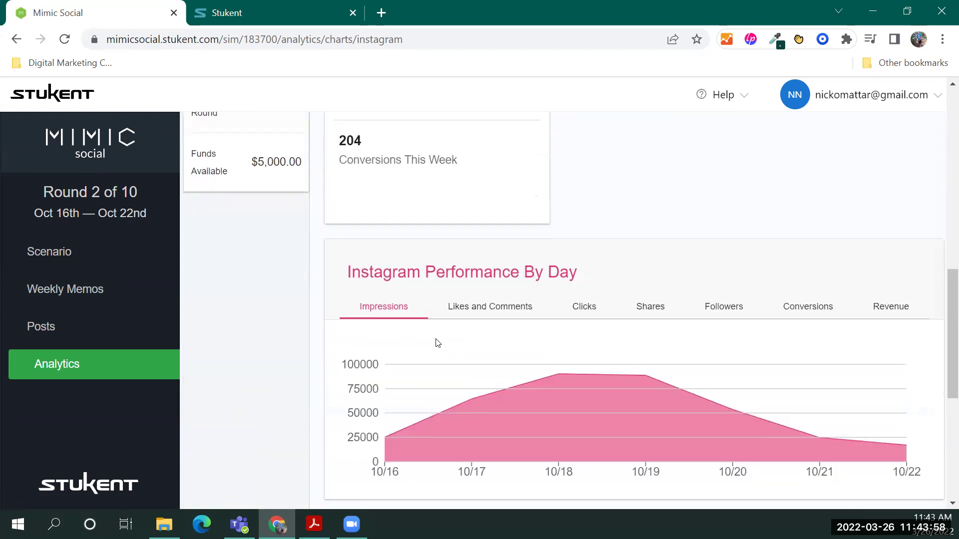
scroll(590, 319, down, 3)
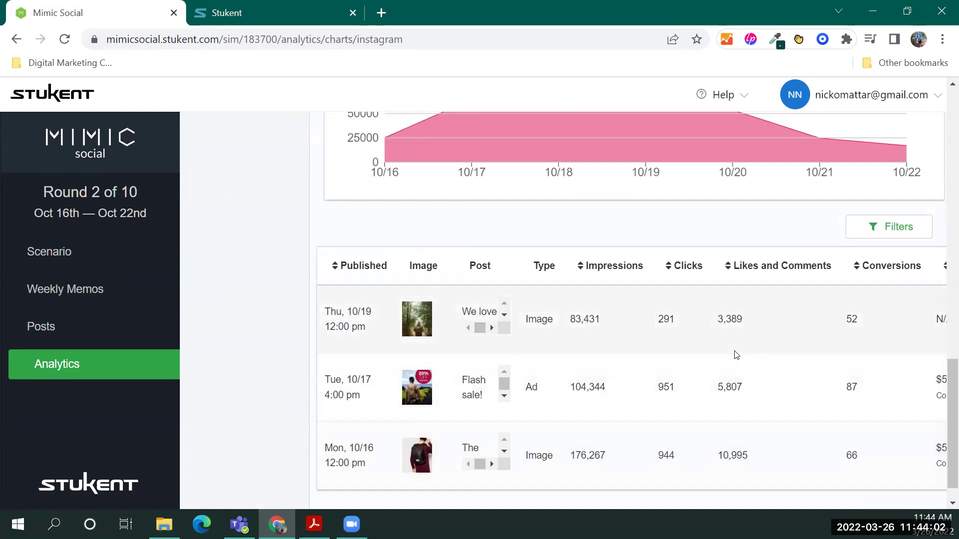
scroll(732, 380, down, 1)
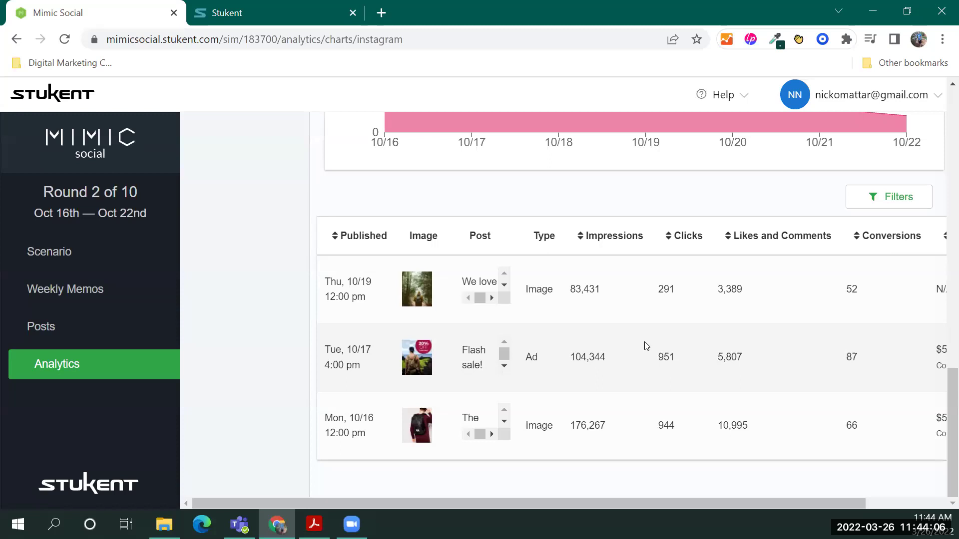
scroll(646, 346, up, 15)
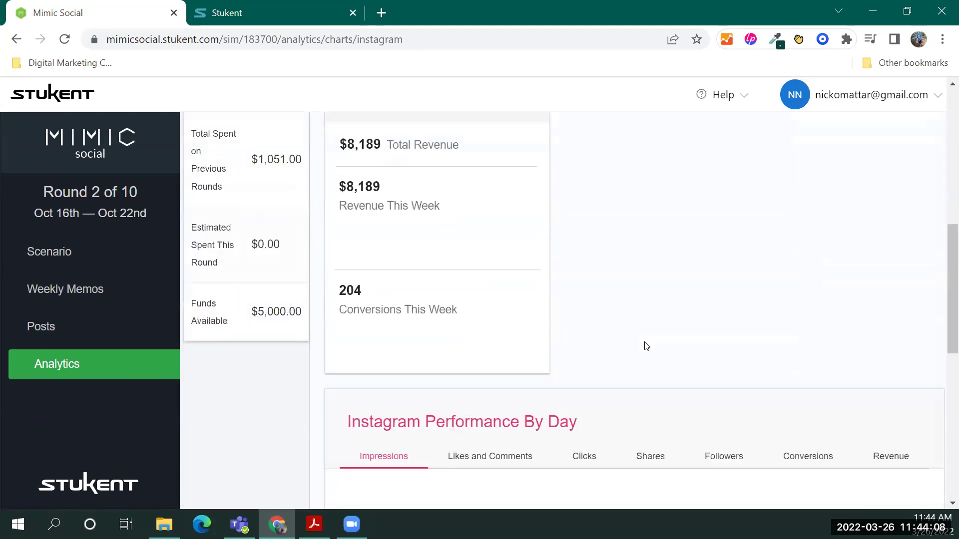
scroll(645, 344, up, 5)
scroll(645, 344, up, 3)
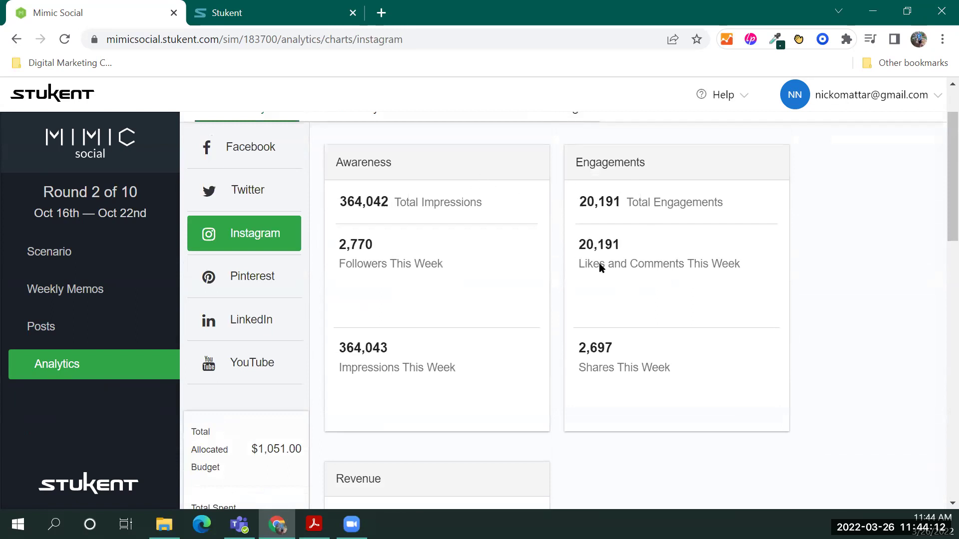
scroll(573, 254, down, 6)
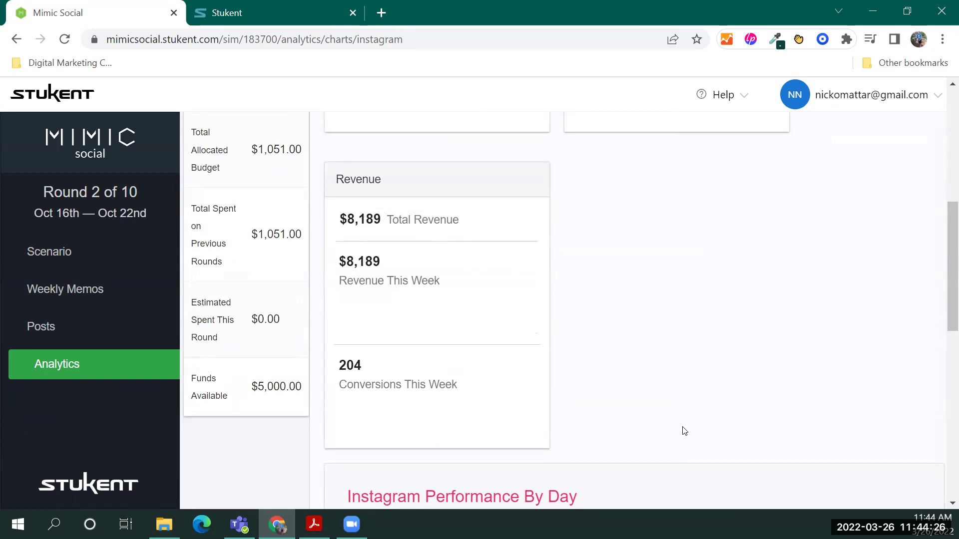
scroll(624, 386, up, 4)
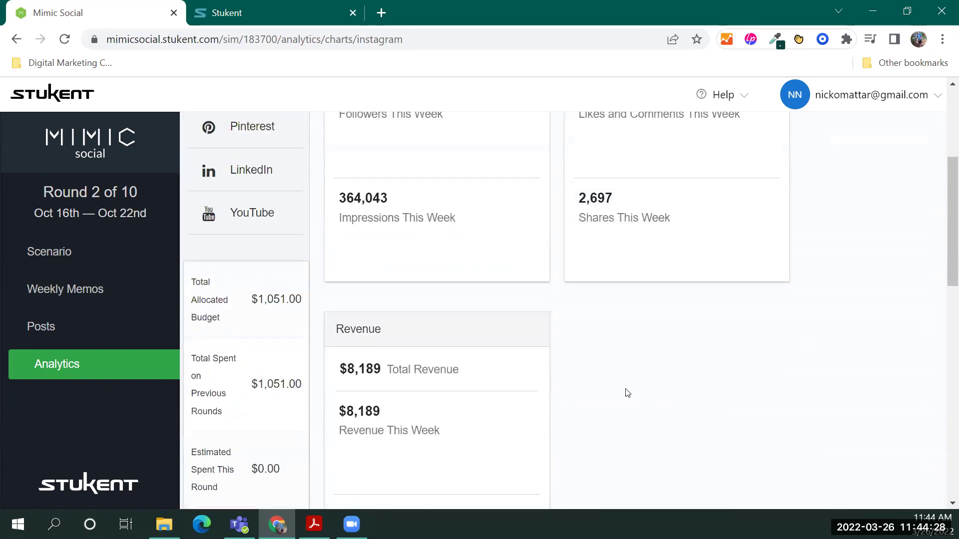
scroll(627, 391, down, 4)
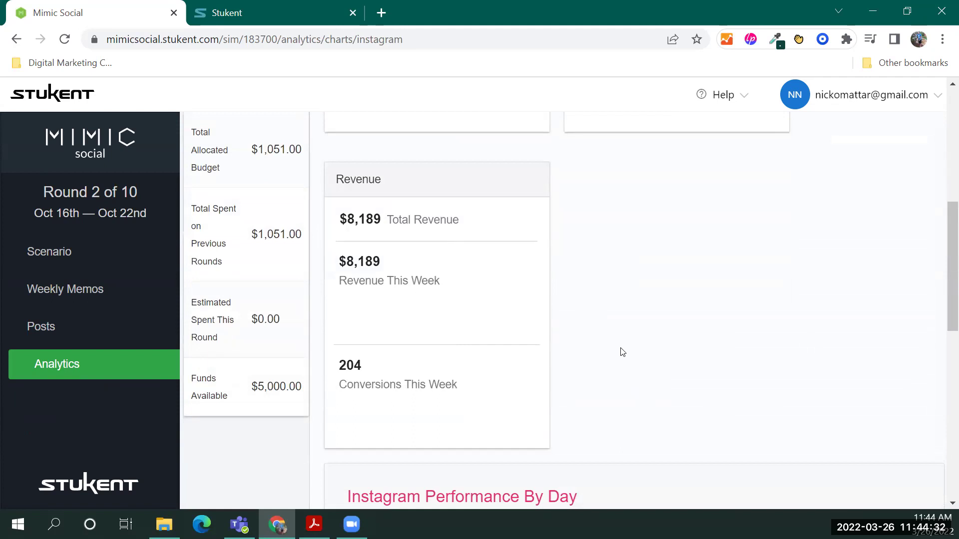
scroll(622, 352, up, 1)
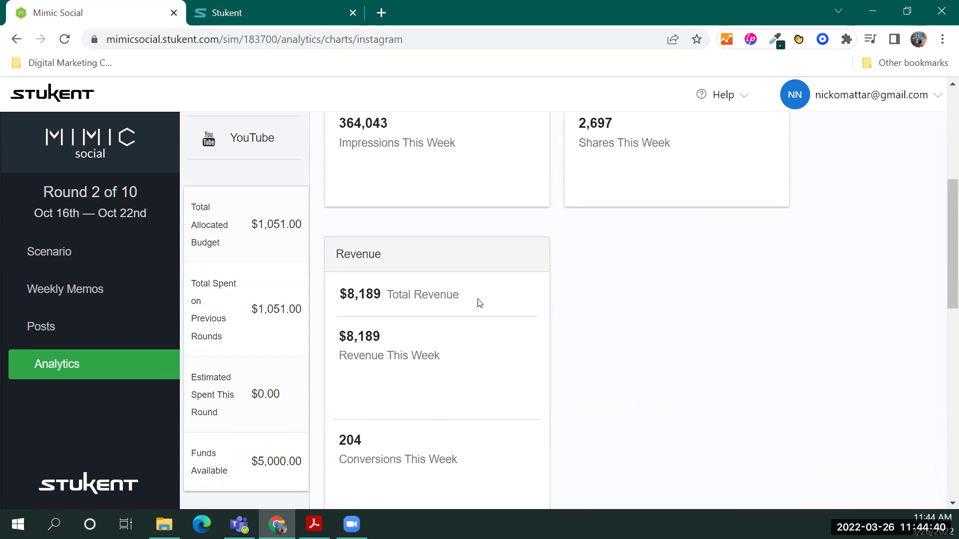
scroll(475, 306, up, 5)
scroll(472, 309, down, 5)
scroll(473, 309, up, 5)
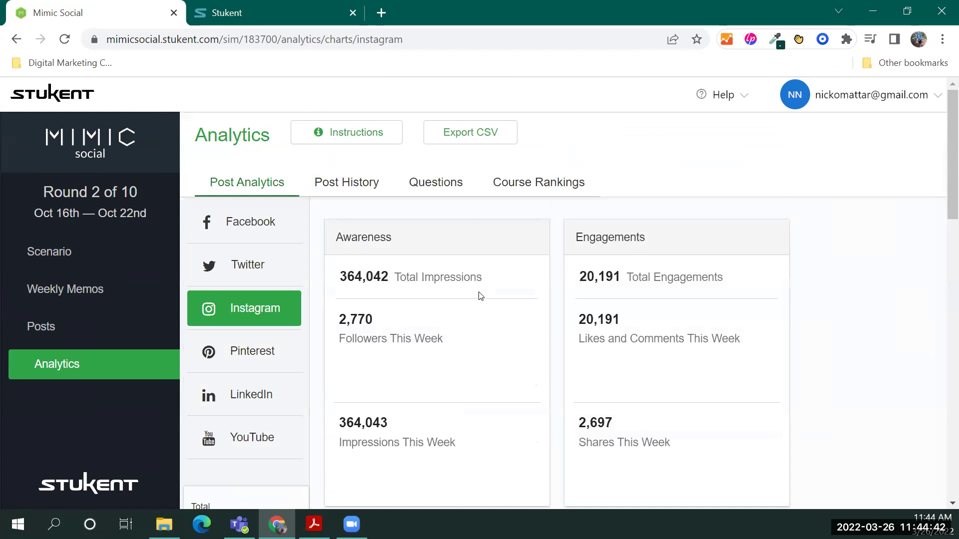
scroll(478, 293, down, 10)
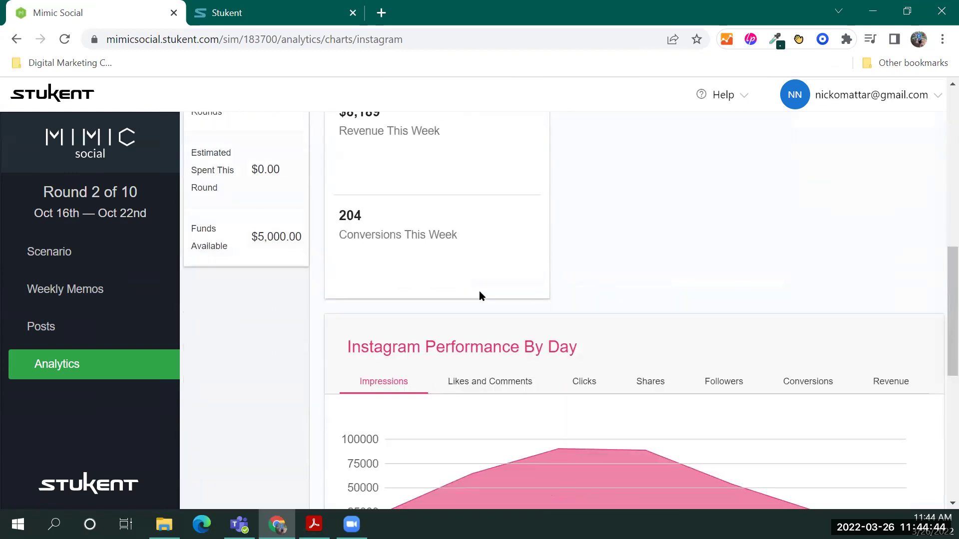
scroll(479, 293, up, 10)
Tour the Course Rankings, Post Analytics, Post History and Questions tabs of Analytics
click(534, 180)
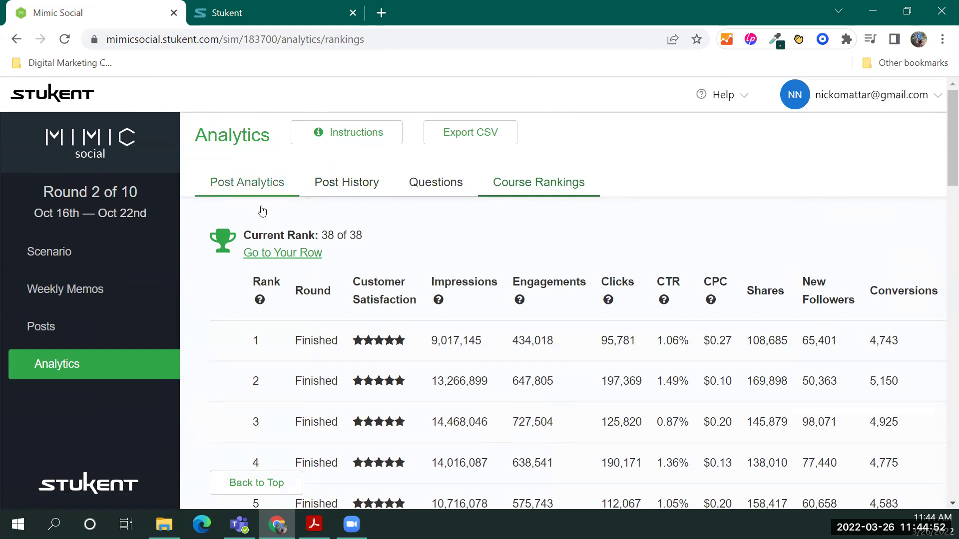
click(259, 189)
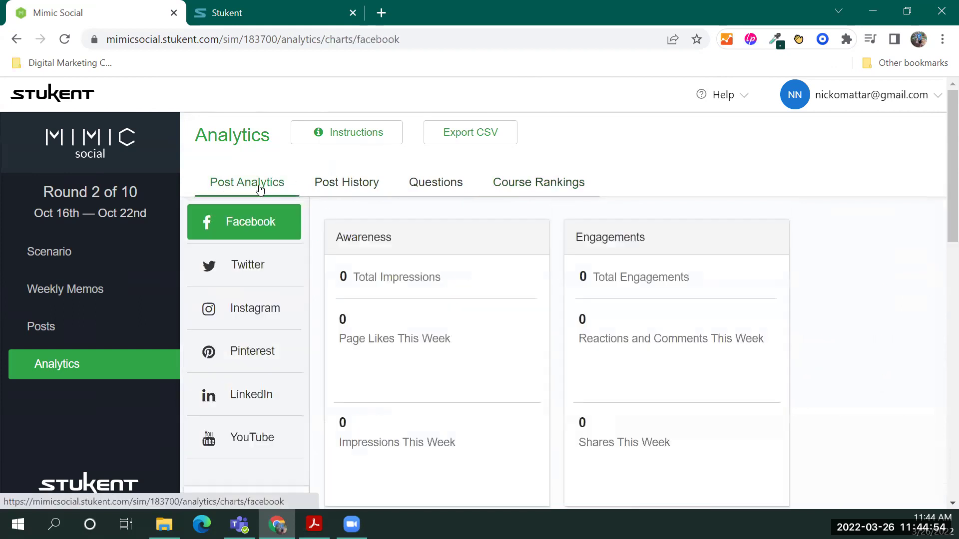
click(436, 189)
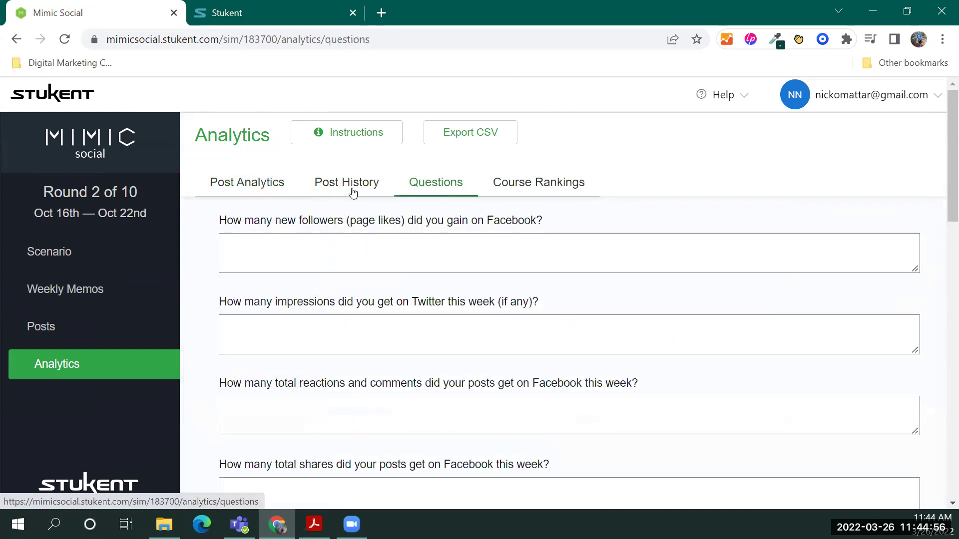
click(347, 189)
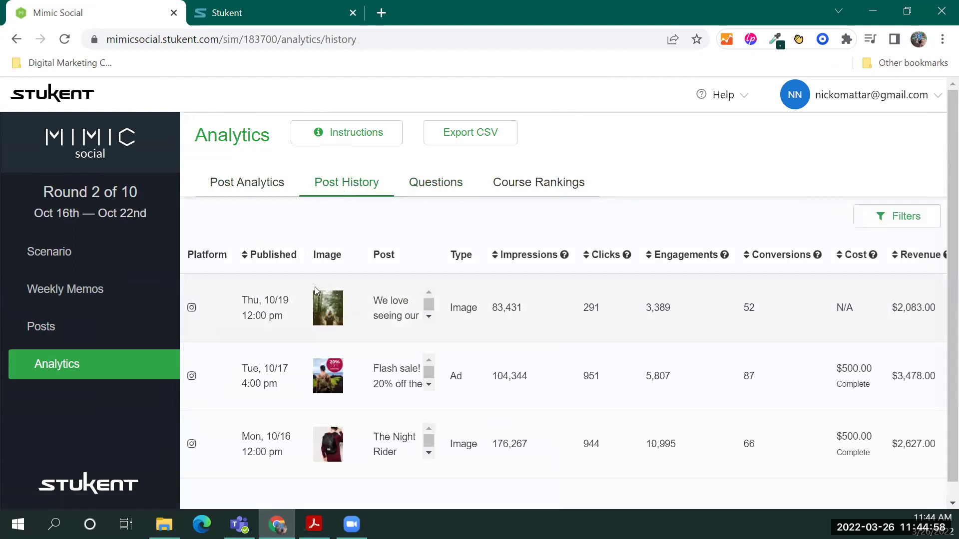
scroll(682, 255, down, 1)
scroll(682, 255, down, 1)
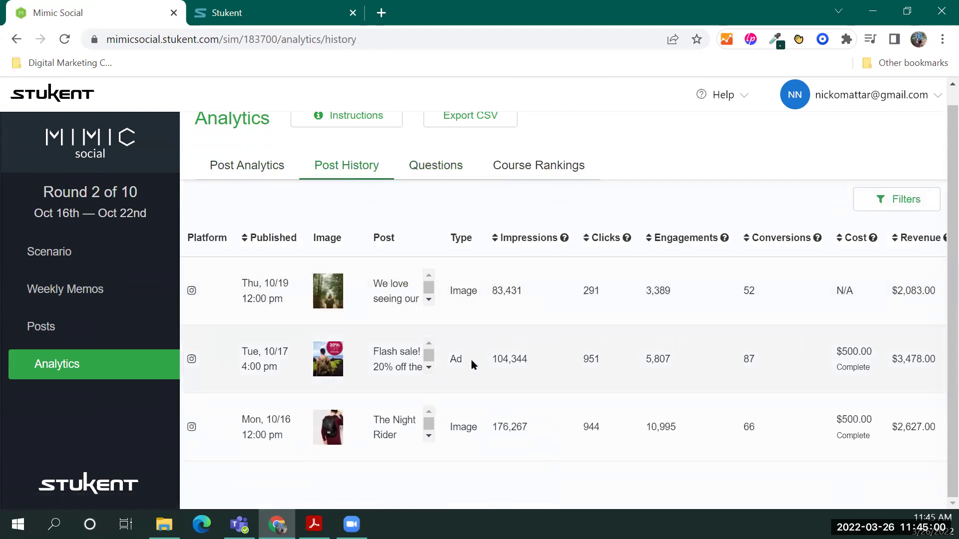
scroll(469, 250, up, 1)
click(467, 184)
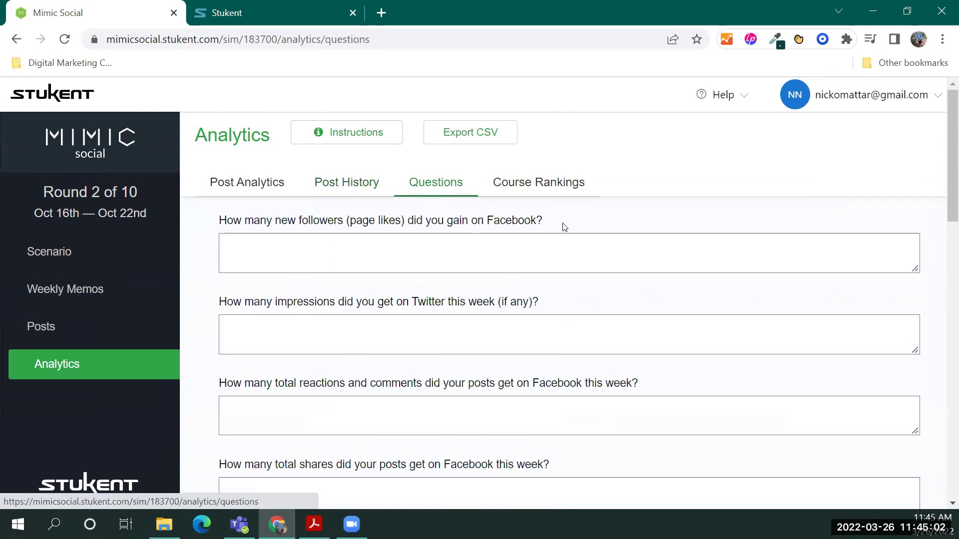
scroll(567, 228, down, 10)
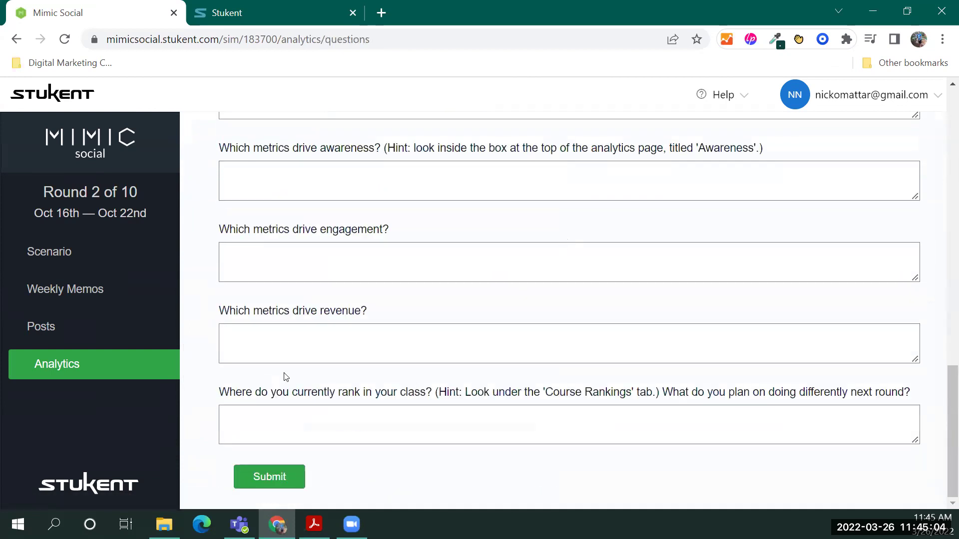
scroll(358, 302, up, 10)
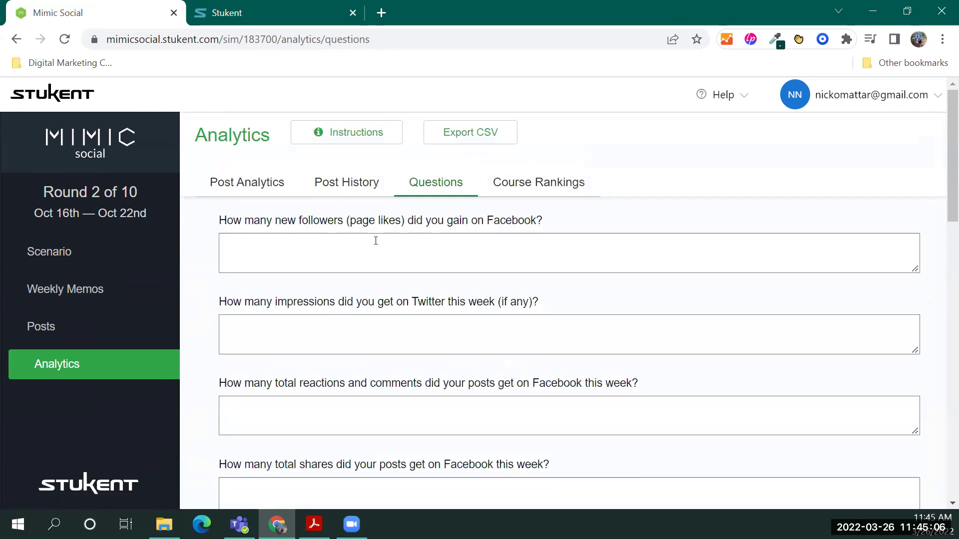
View the Buhi executive summary and the Post Planner showing posting disabled, then return to Scenario
click(45, 262)
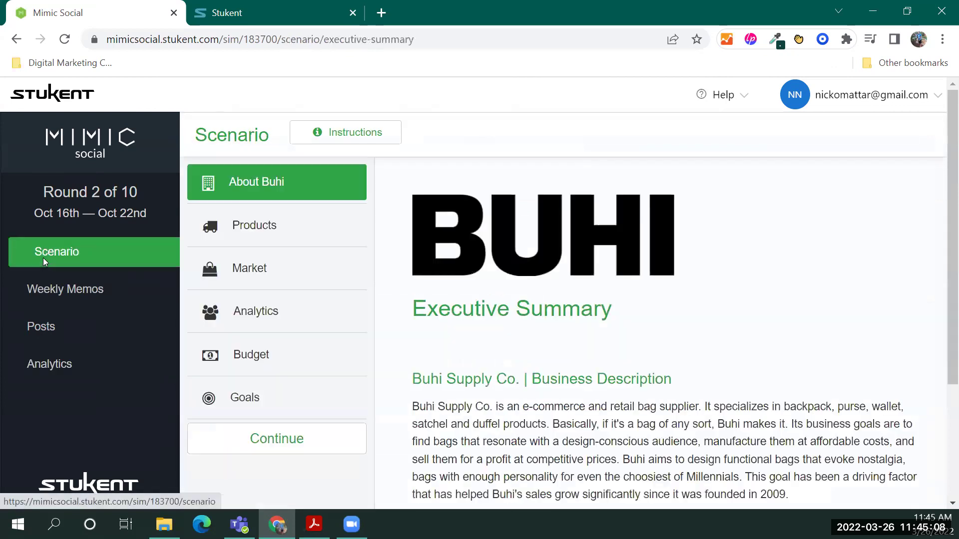
scroll(419, 344, down, 3)
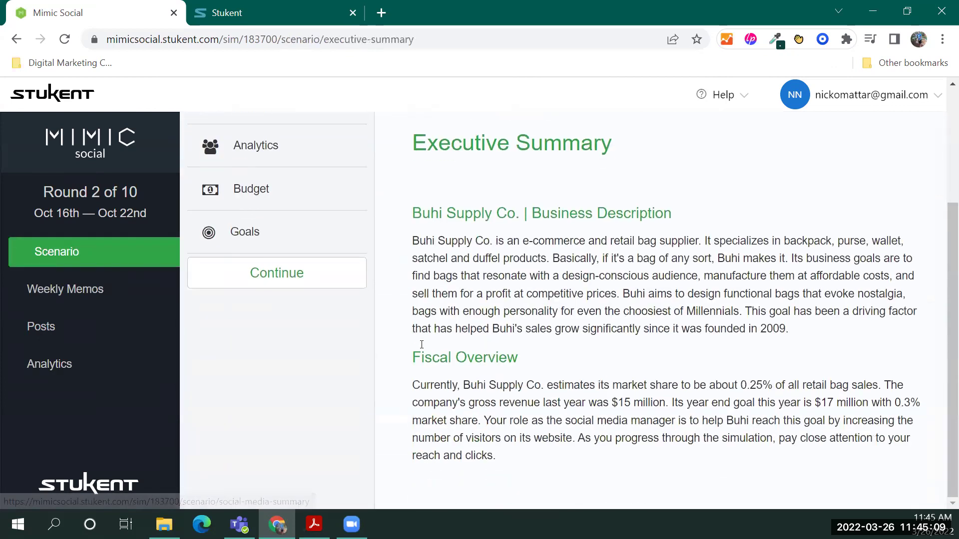
click(68, 325)
scroll(417, 328, down, 4)
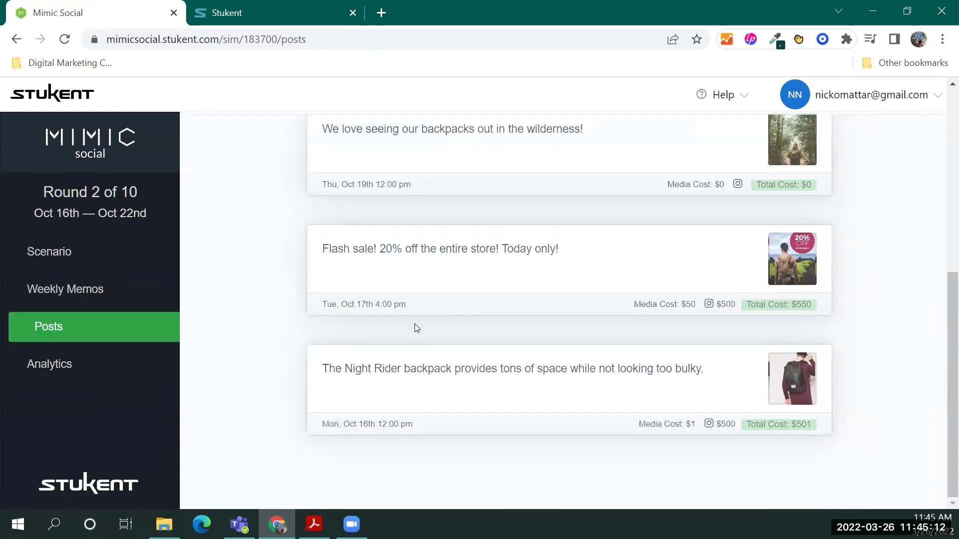
scroll(415, 327, up, 7)
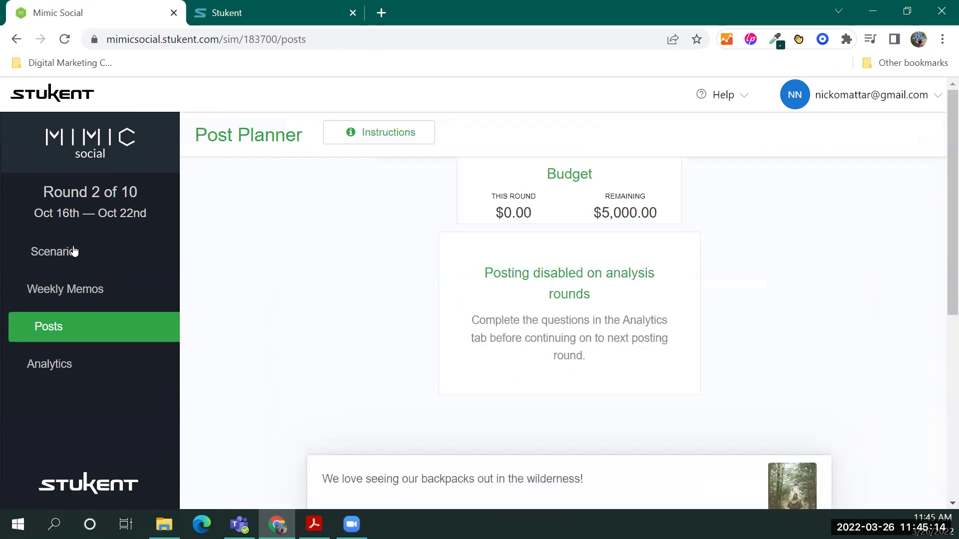
click(57, 253)
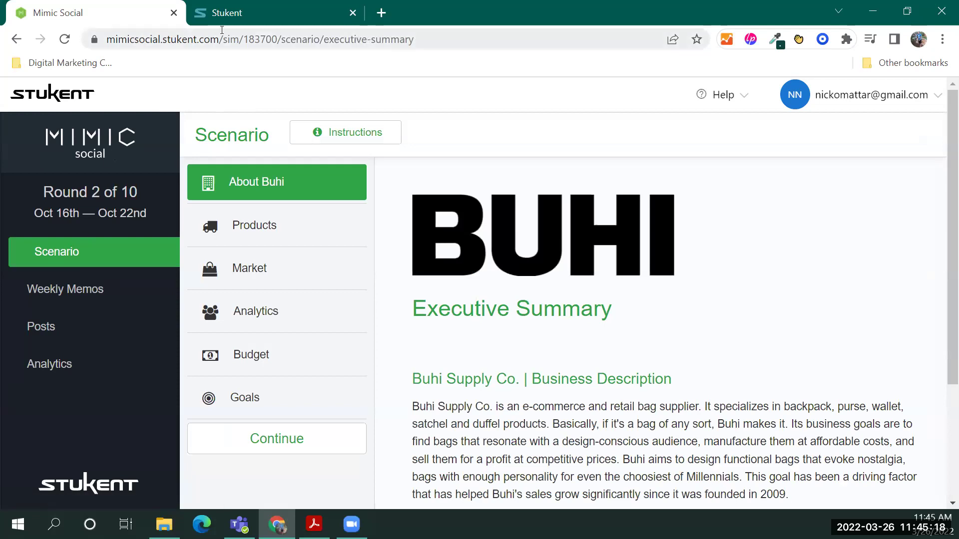
Switch to the Stukent instructor courses page listing its course textbook catalog
click(235, 9)
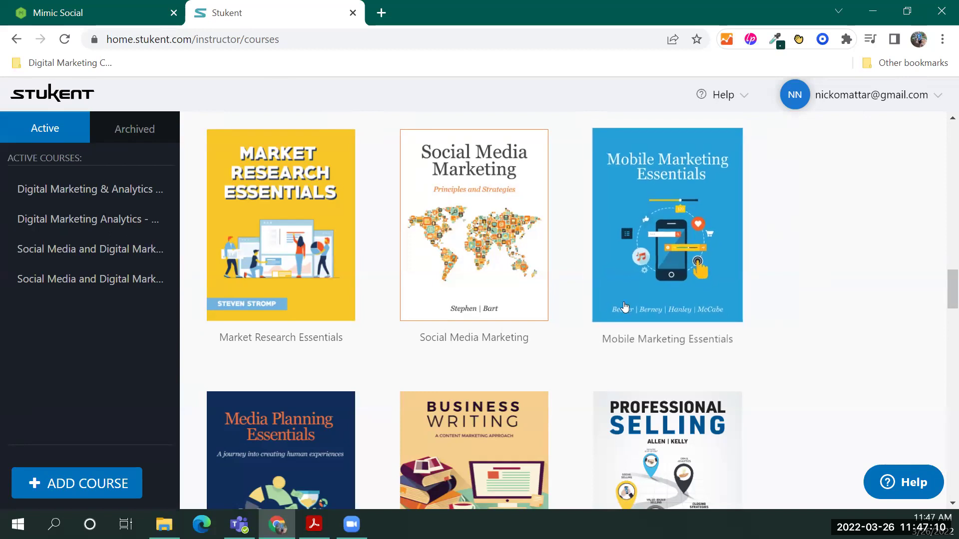
scroll(364, 246, down, 10)
scroll(188, 230, up, 2)
key(ctrl+shift+Tab)
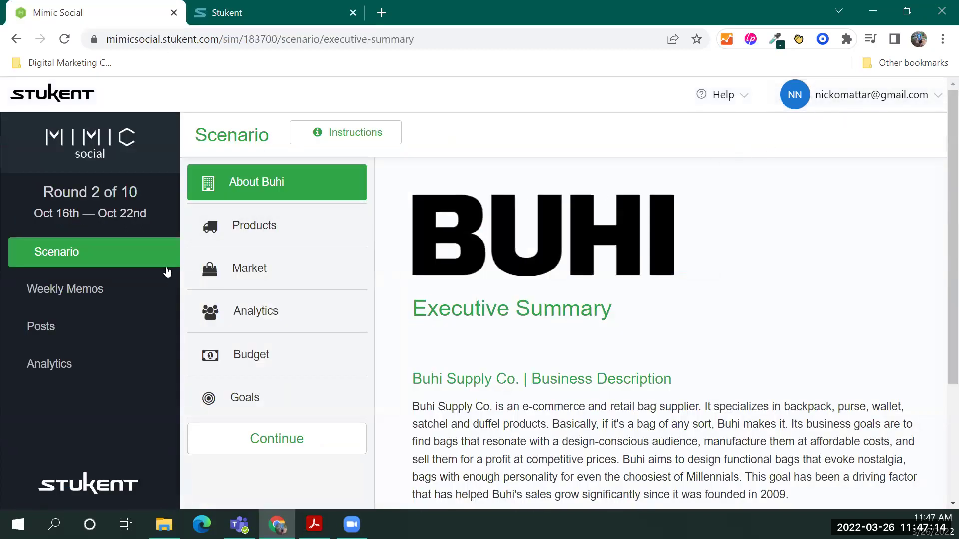
click(62, 366)
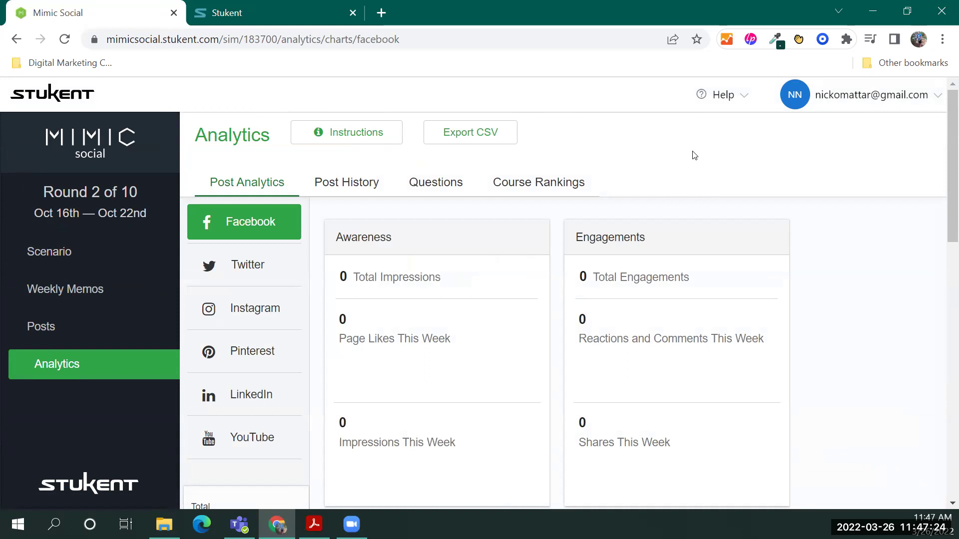
click(538, 183)
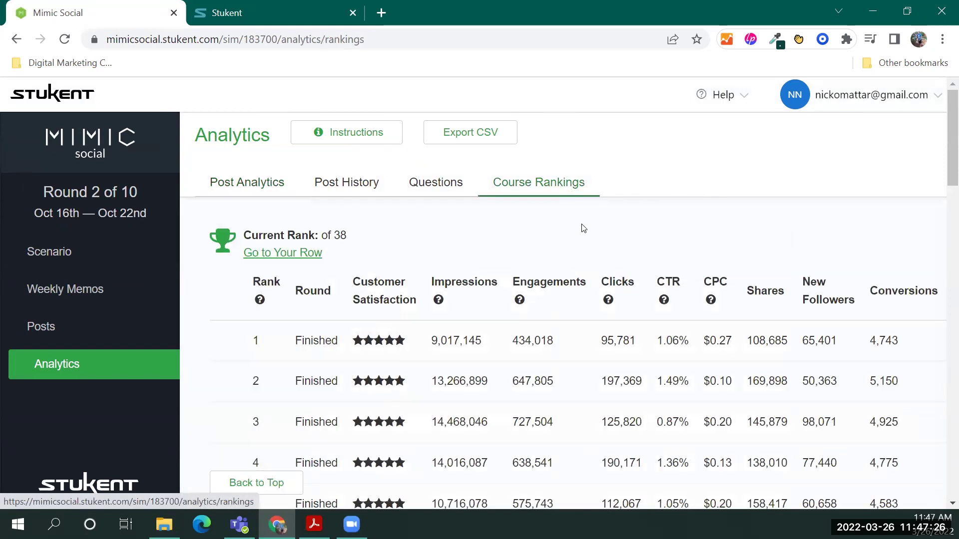
scroll(462, 348, down, 1)
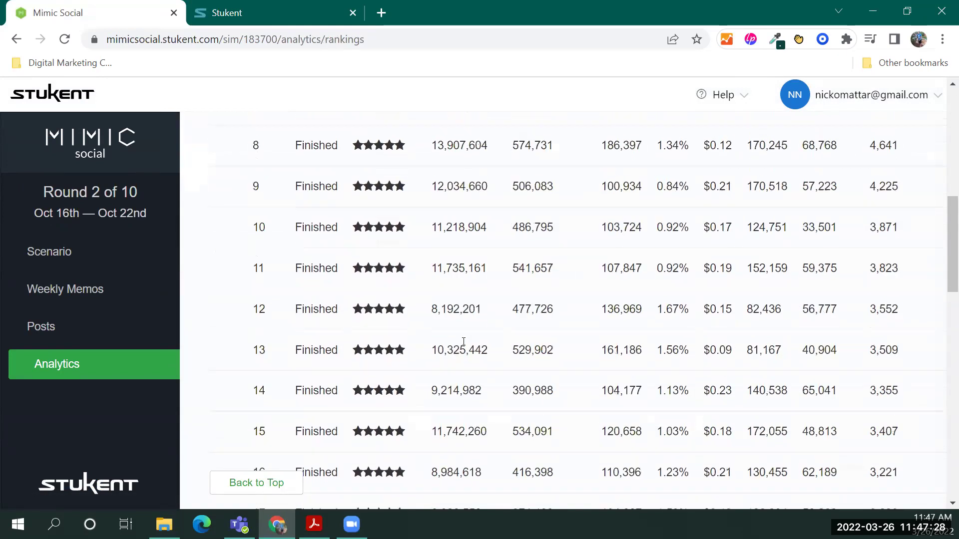
scroll(464, 342, down, 17)
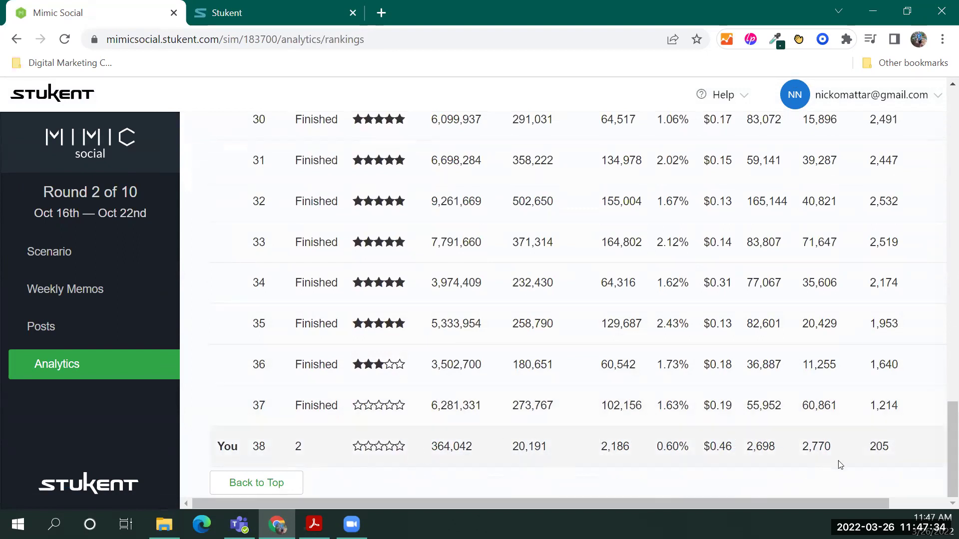
scroll(892, 457, up, 2)
scroll(891, 458, up, 20)
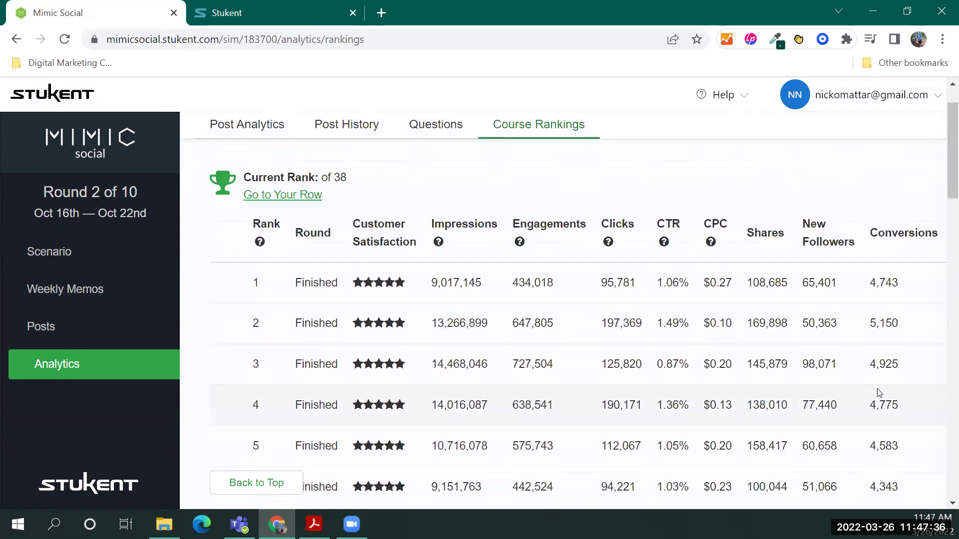
scroll(878, 391, down, 20)
scroll(872, 440, up, 20)
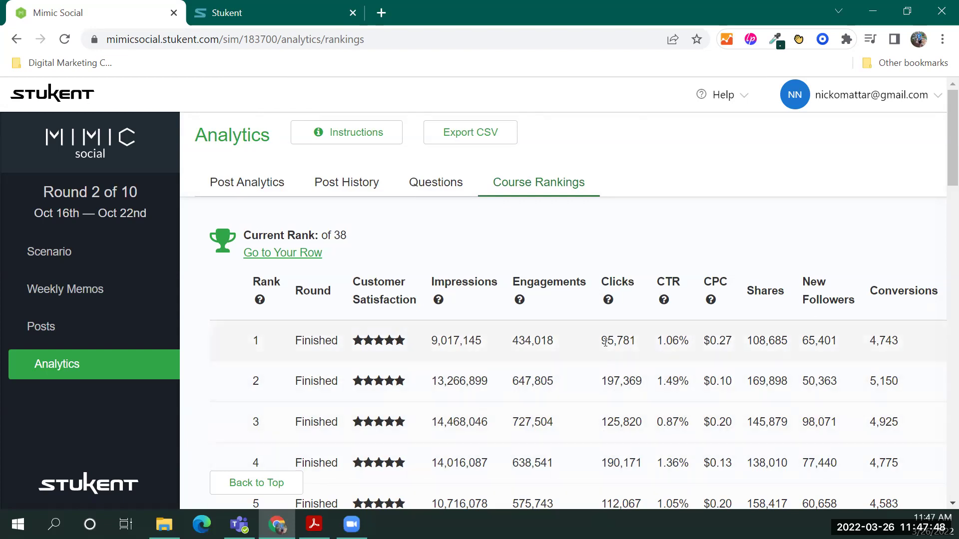
drag(610, 341, 945, 329)
click(880, 380)
scroll(911, 382, down, 3)
scroll(911, 387, down, 4)
scroll(912, 385, up, 7)
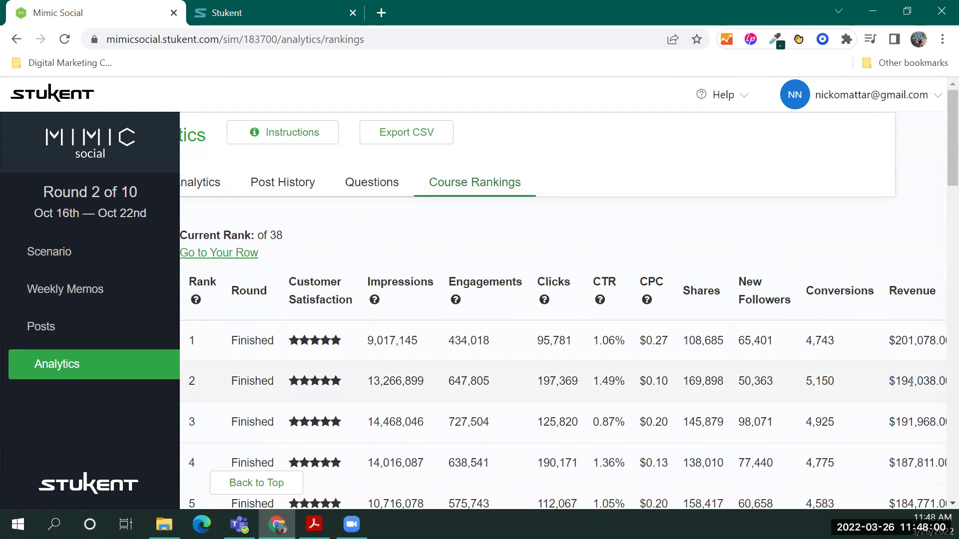
drag(835, 341, 694, 340)
click(873, 344)
scroll(345, 364, down, 3)
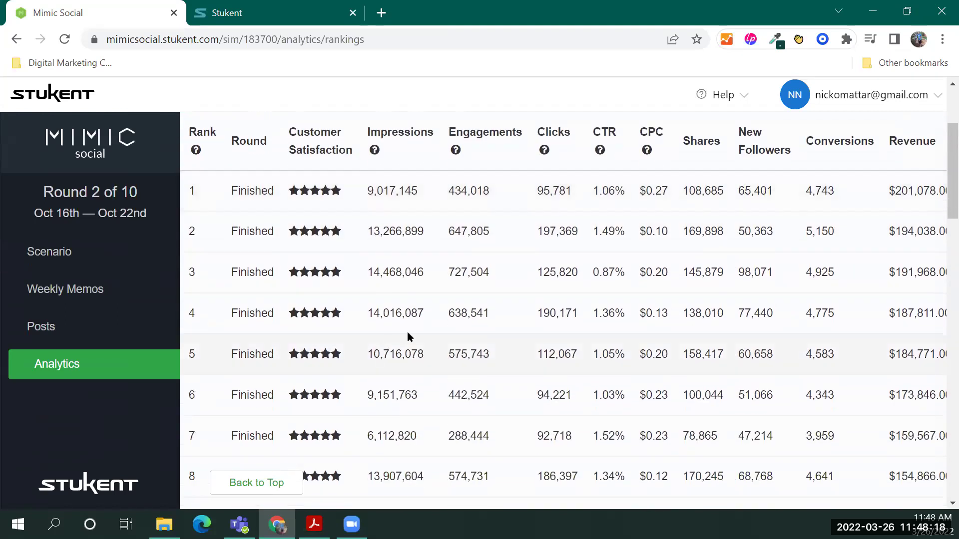
scroll(406, 332, down, 2)
scroll(419, 341, down, 10)
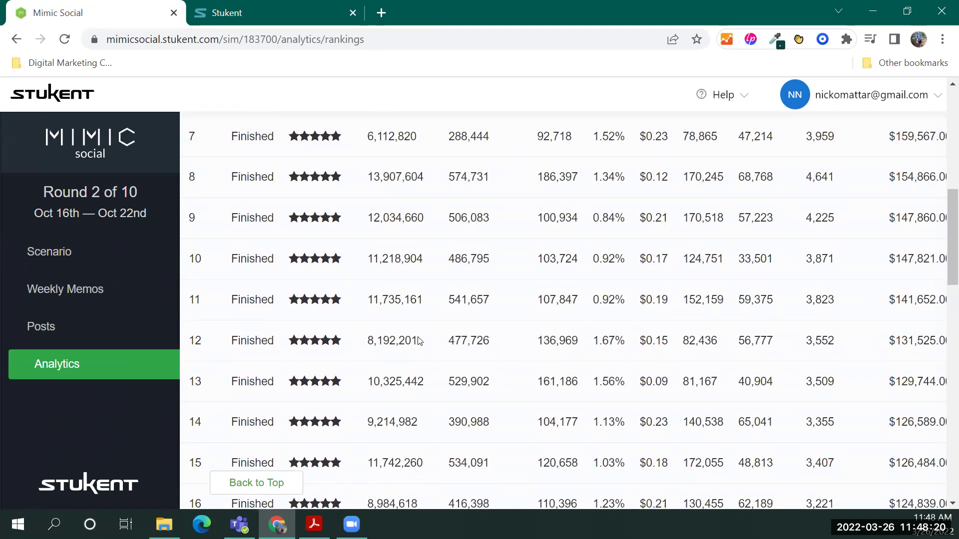
scroll(420, 341, down, 4)
scroll(420, 341, up, 2)
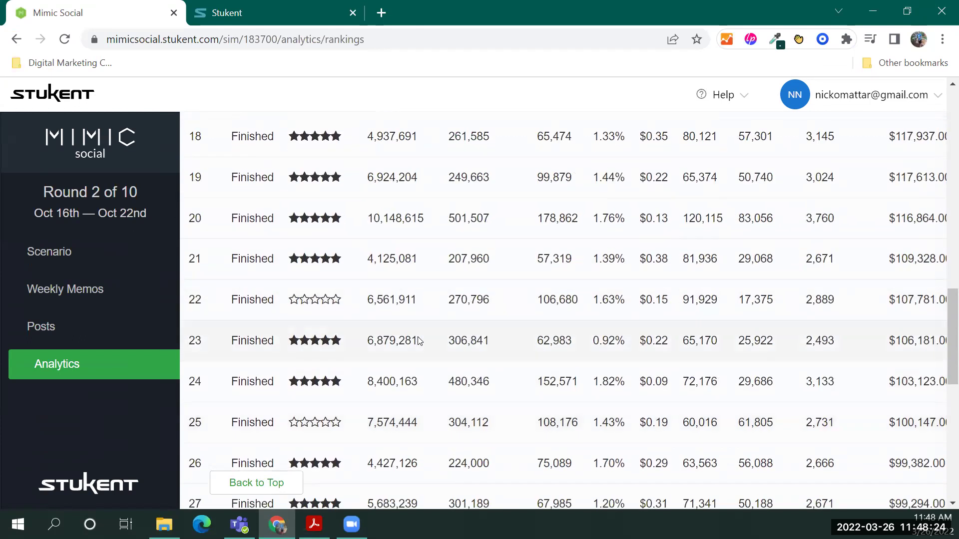
scroll(419, 341, down, 10)
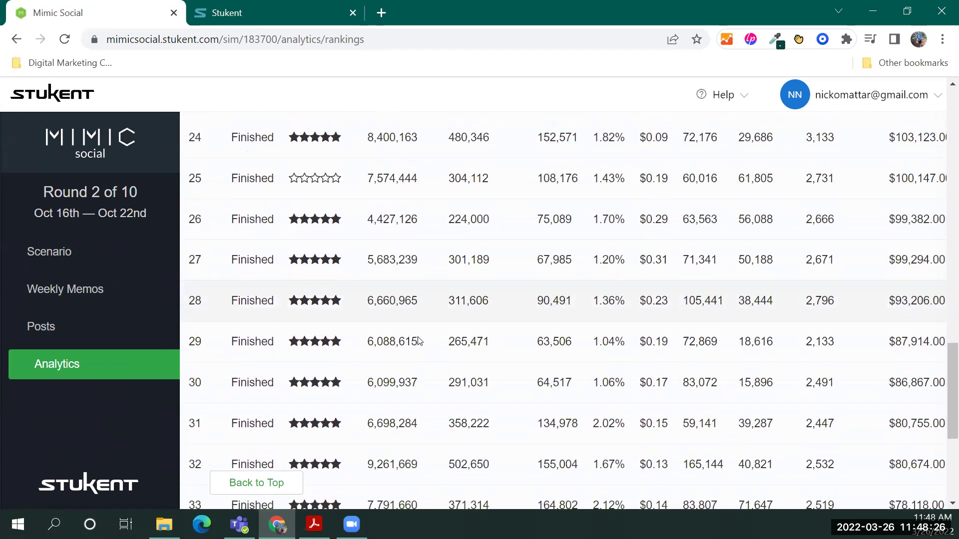
scroll(419, 341, up, 9)
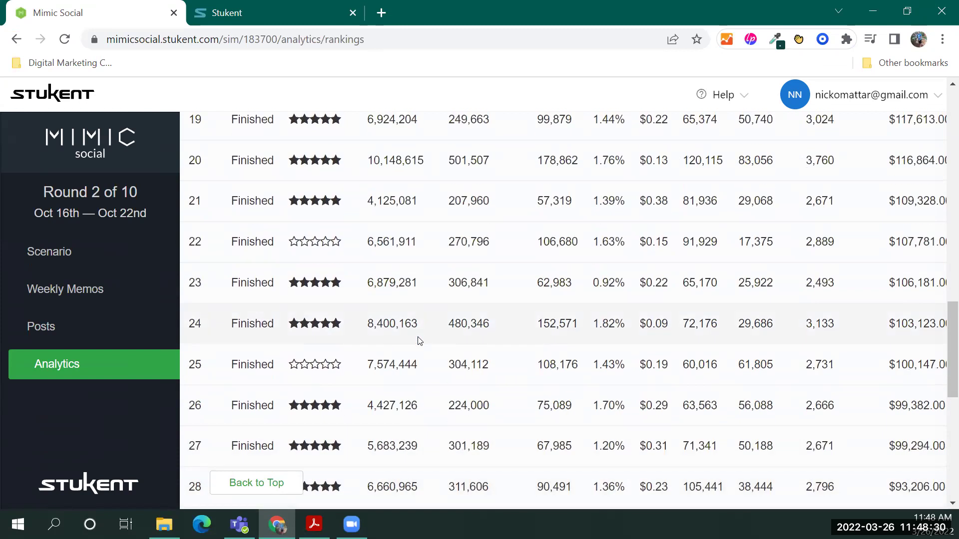
scroll(440, 260, up, 3)
scroll(429, 310, up, 2)
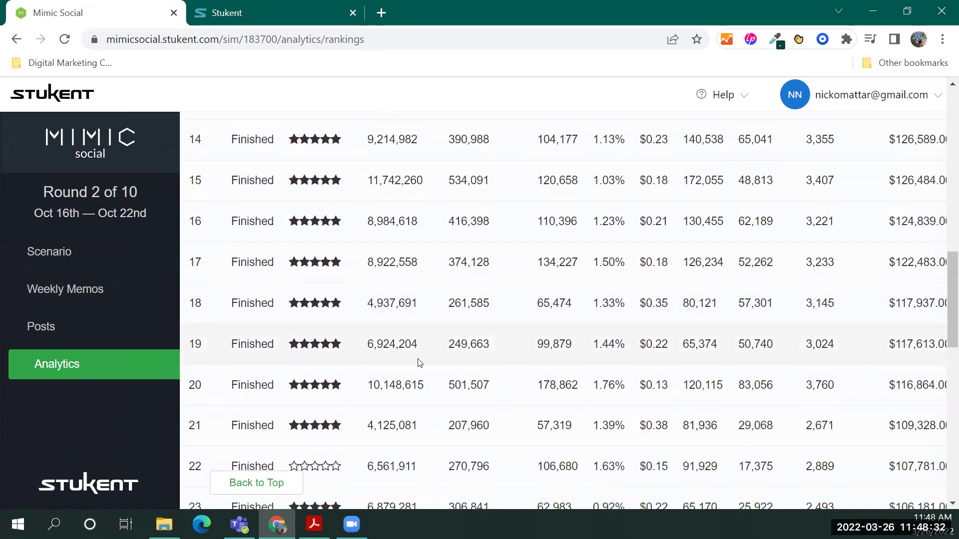
scroll(419, 364, up, 9)
scroll(420, 365, up, 7)
scroll(419, 360, down, 3)
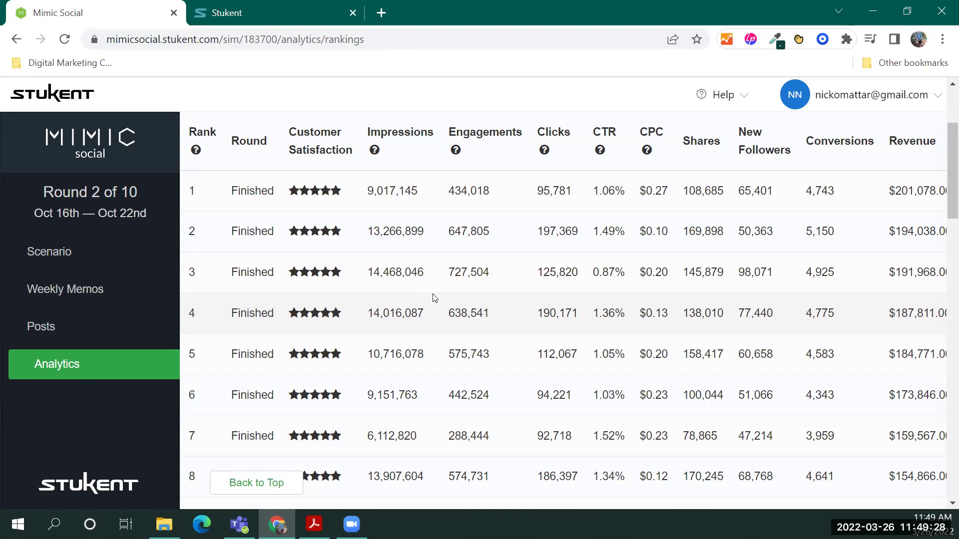
scroll(430, 297, down, 5)
scroll(430, 295, down, 2)
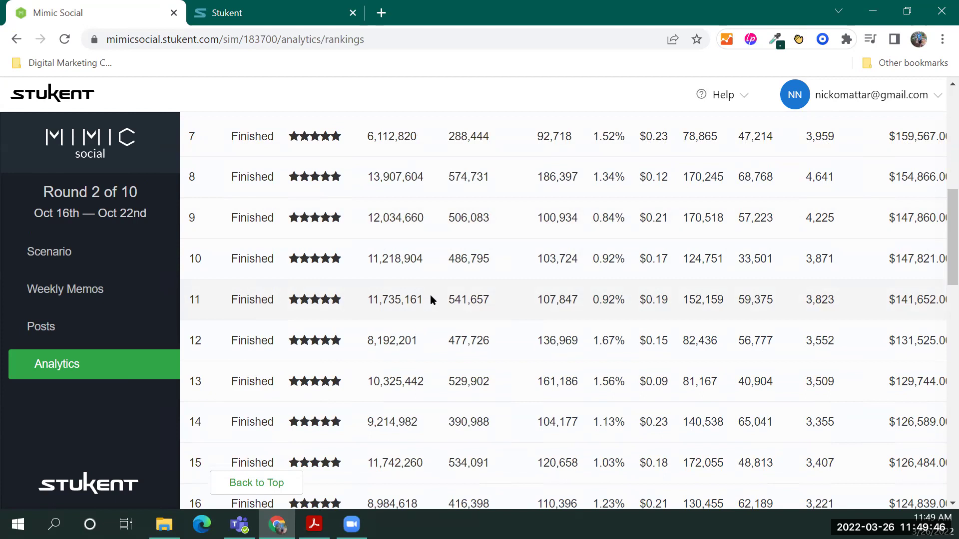
scroll(376, 321, up, 9)
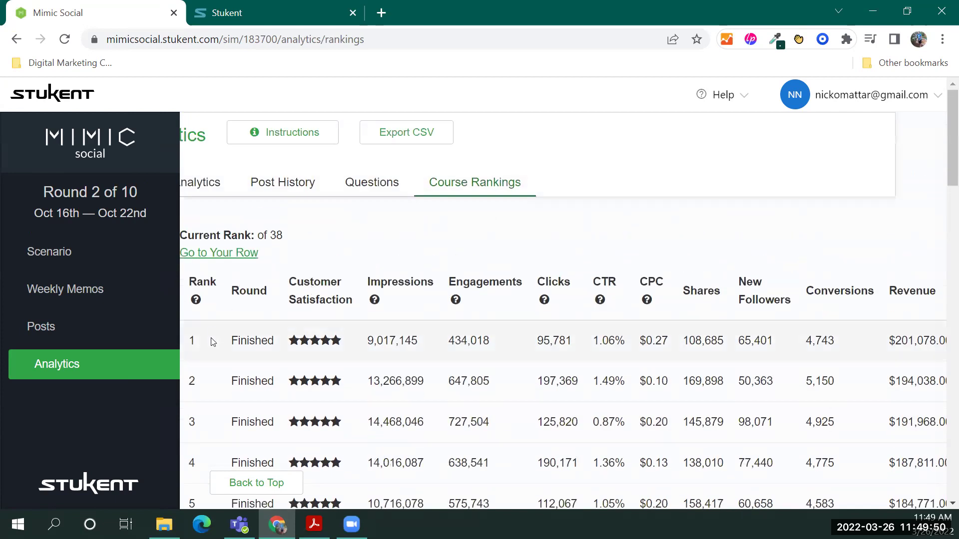
drag(208, 343, 558, 349)
click(549, 395)
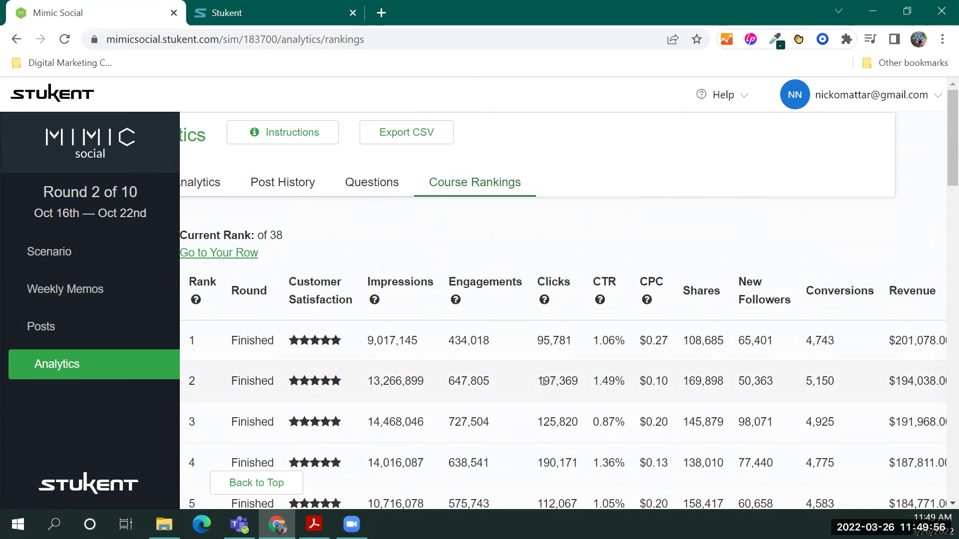
scroll(217, 363, down, 2)
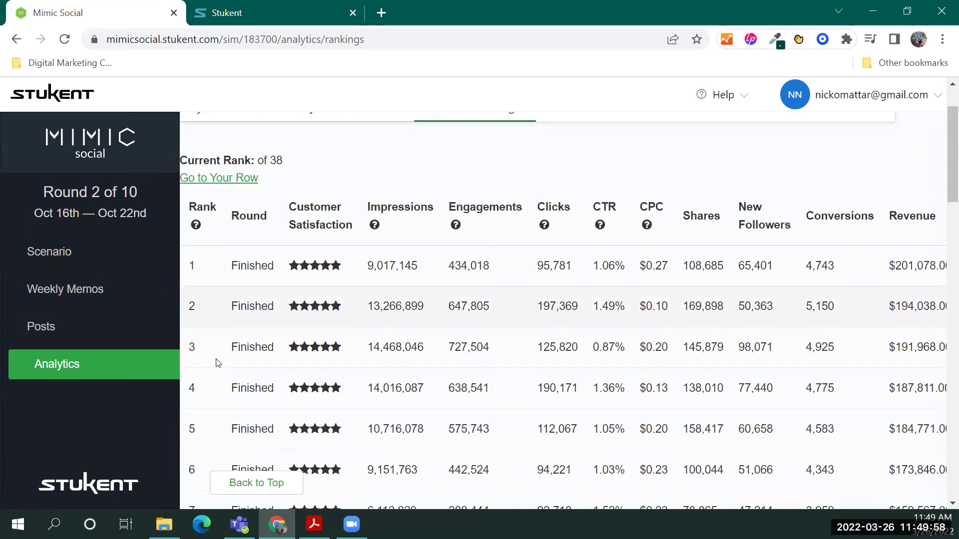
scroll(218, 363, down, 5)
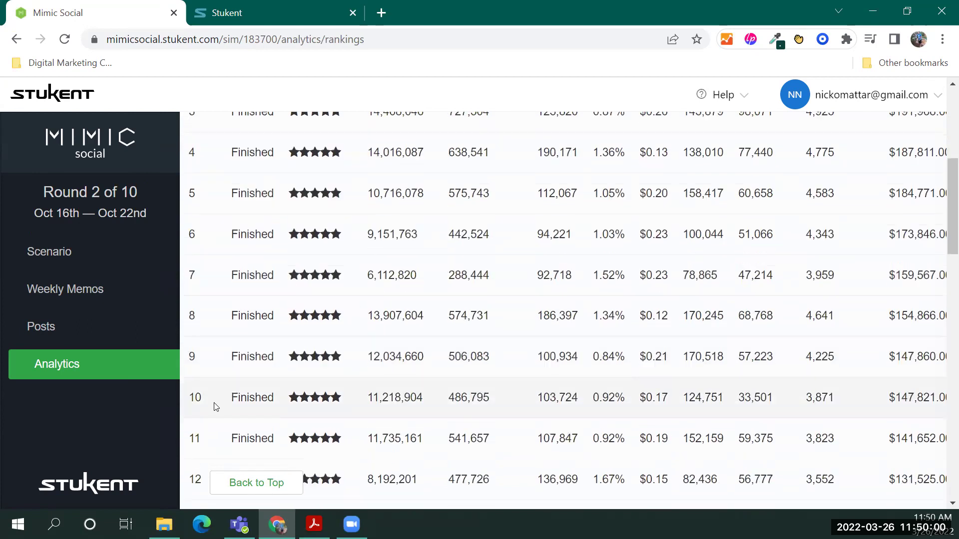
scroll(216, 407, down, 20)
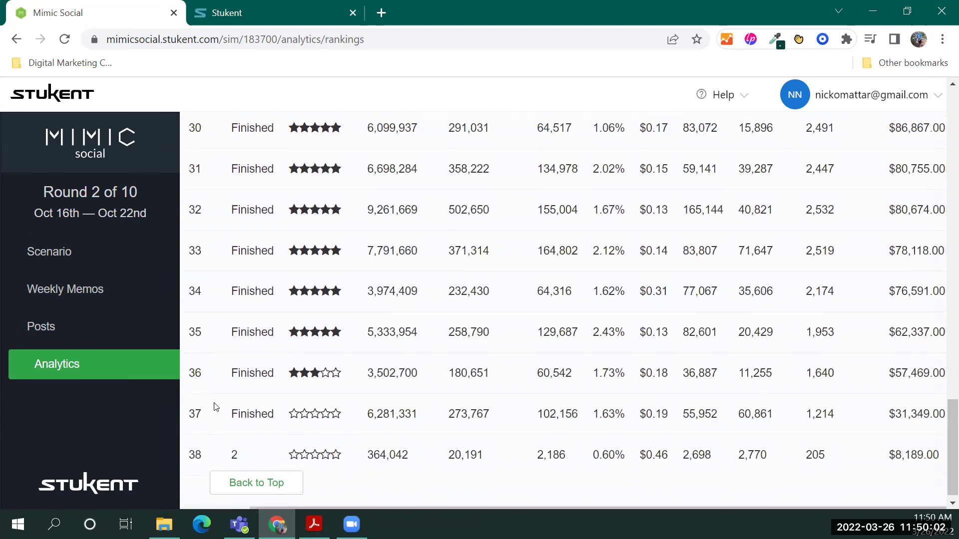
scroll(223, 408, up, 6)
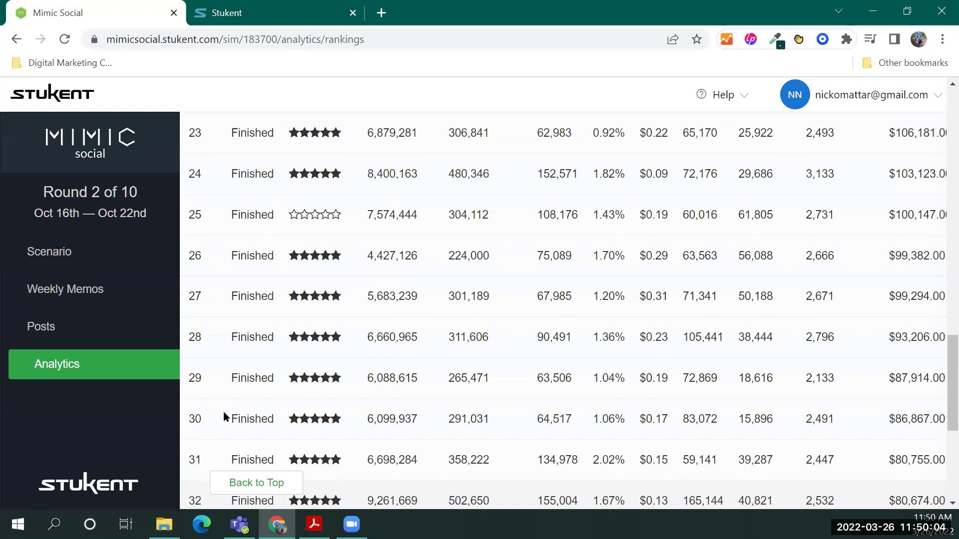
scroll(225, 406, up, 6)
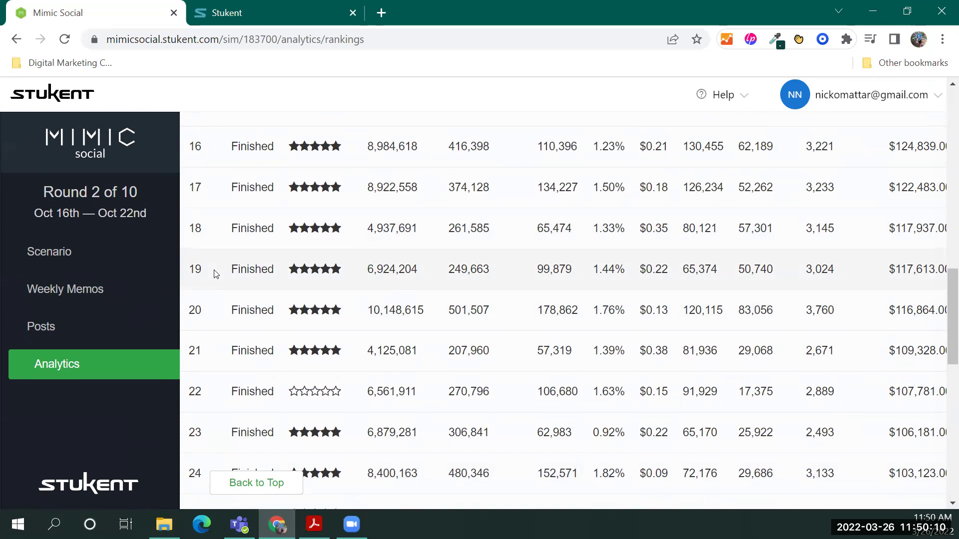
scroll(263, 289, up, 2)
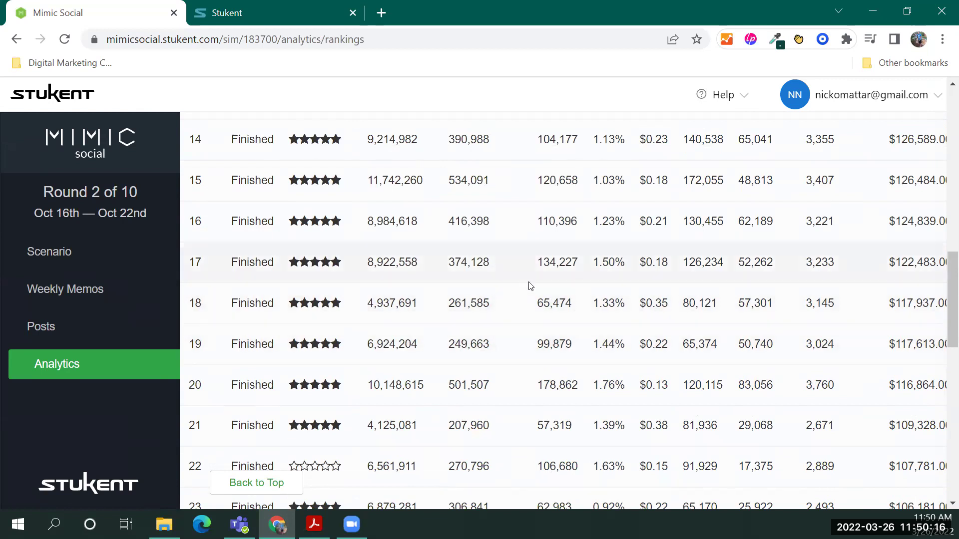
scroll(529, 284, up, 15)
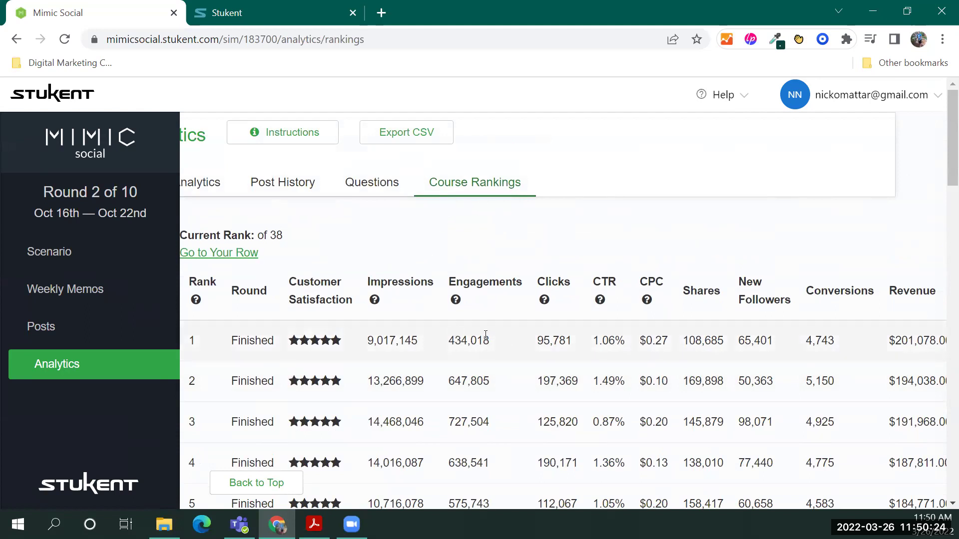
double_click(192, 340)
click(216, 348)
scroll(216, 347, down, 20)
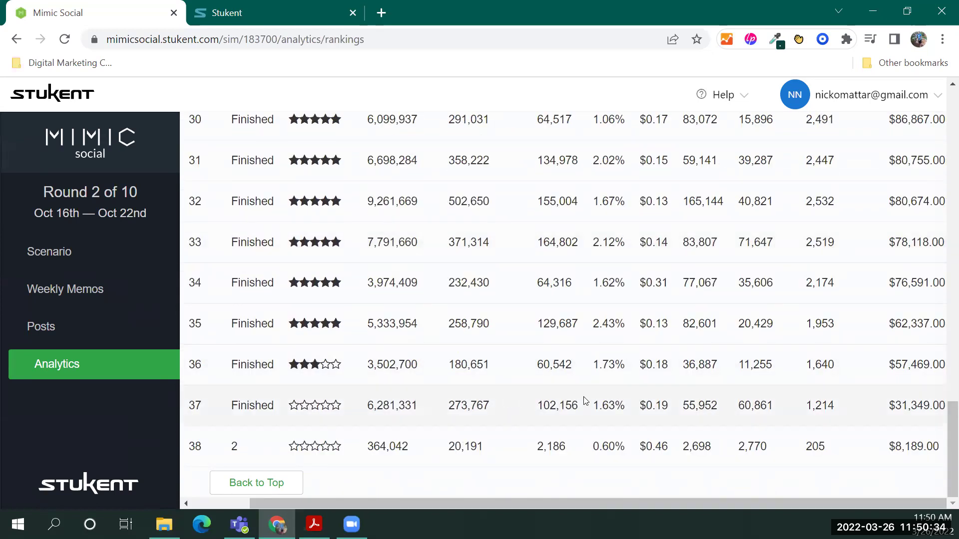
double_click(280, 413)
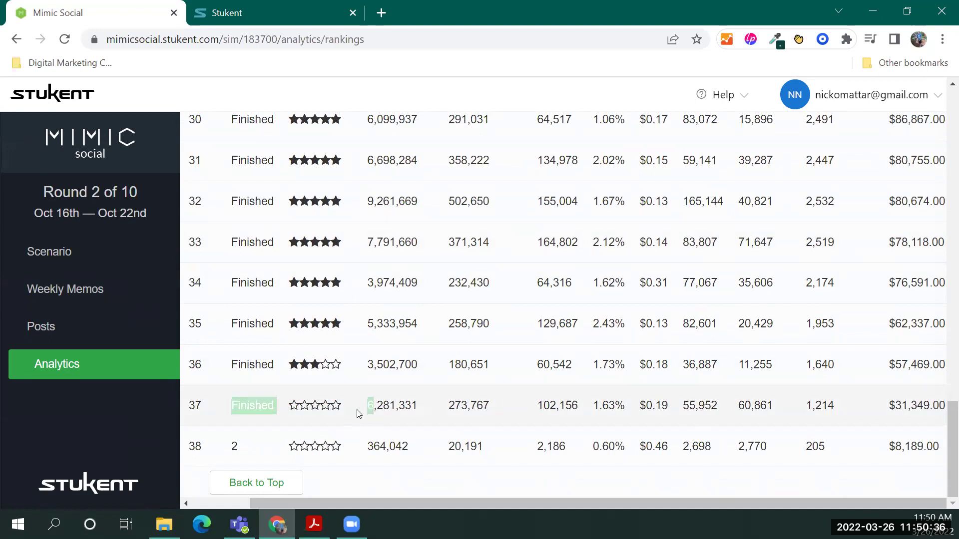
click(322, 410)
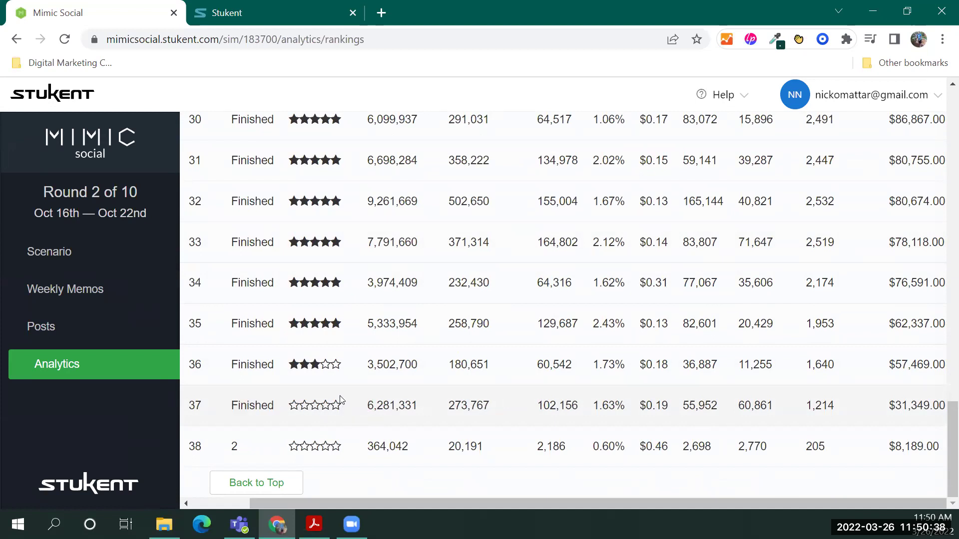
scroll(324, 415, up, 1)
scroll(323, 439, down, 1)
drag(923, 405, 305, 400)
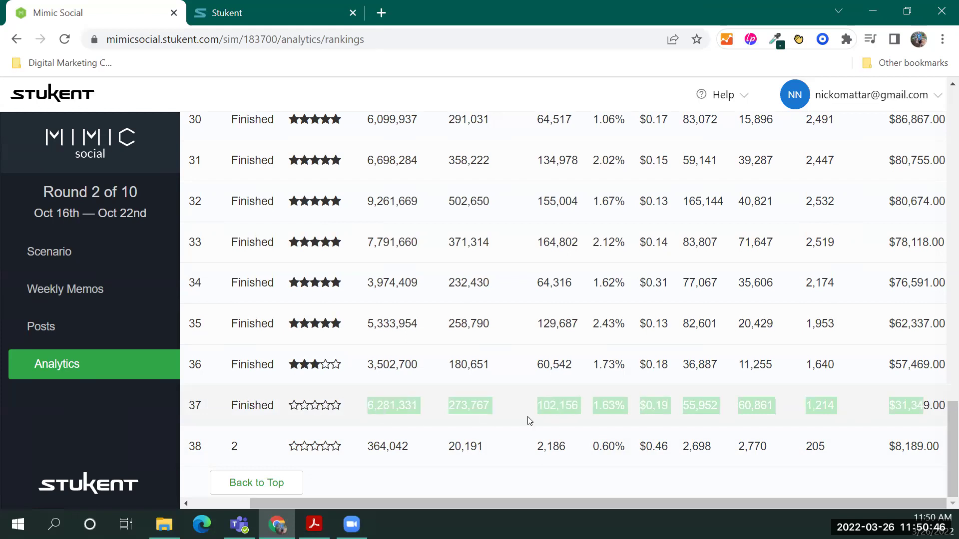
click(503, 411)
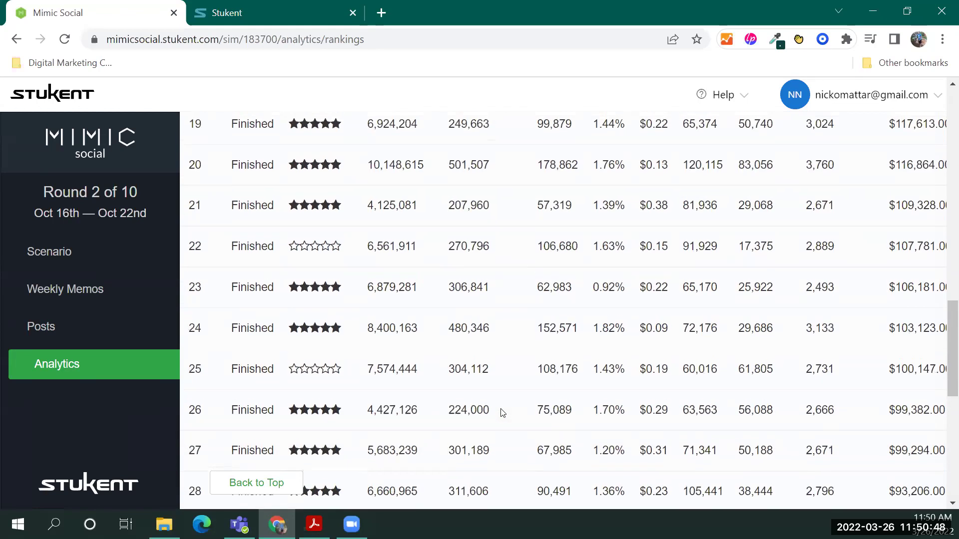
scroll(502, 413, up, 15)
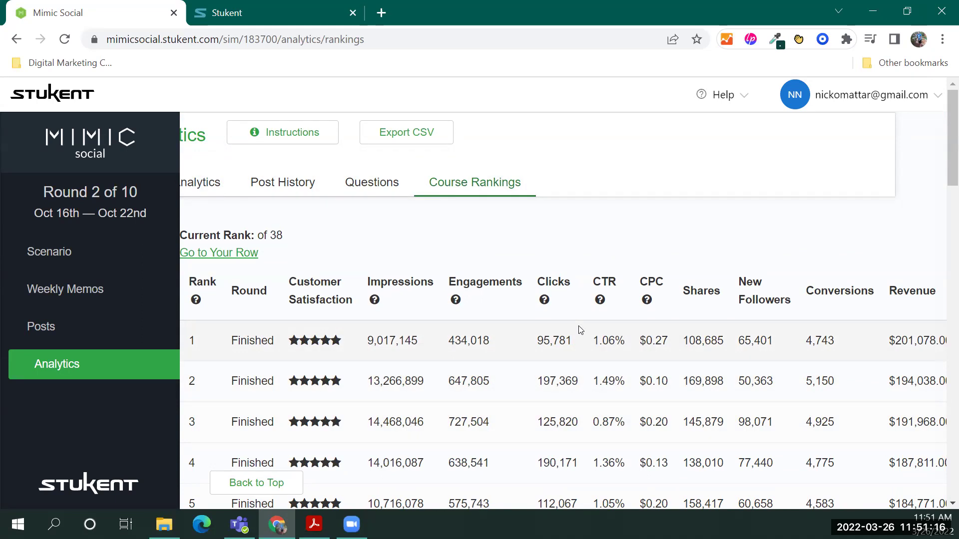
scroll(580, 331, down, 20)
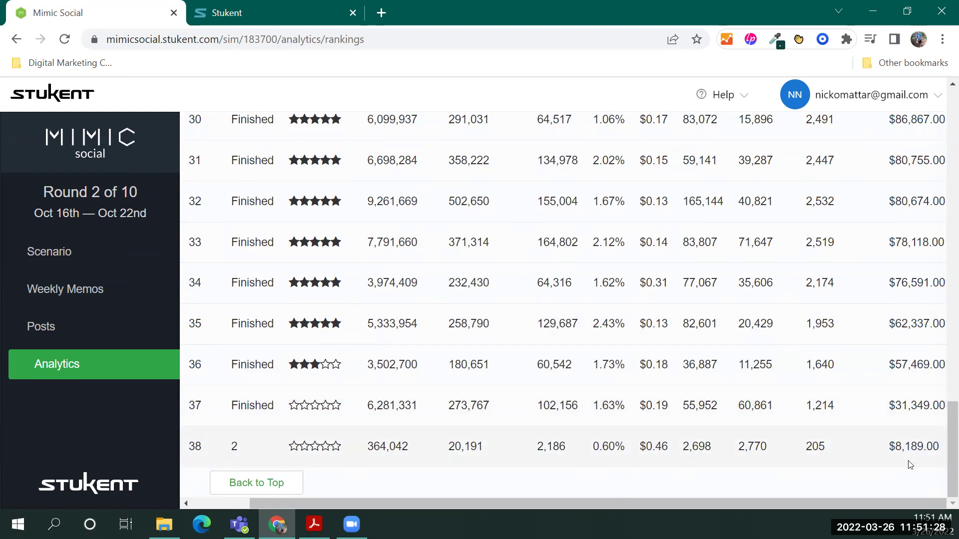
click(256, 482)
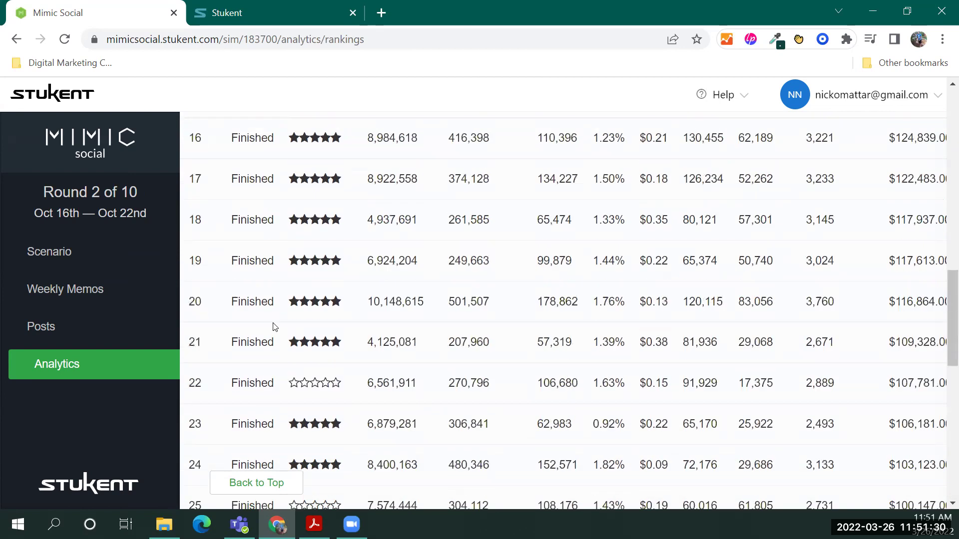